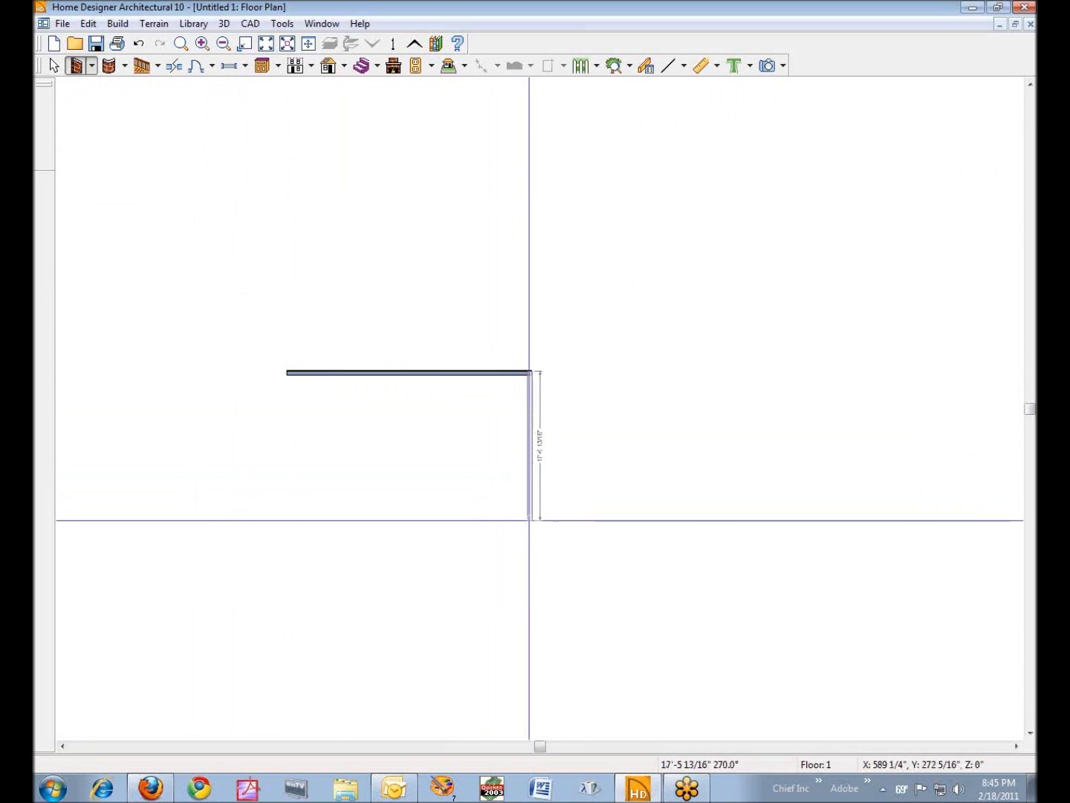
Draw the lower and left exterior walls to close the rectangular floor plan, about 17'-6" deep.
click(285, 520)
click(286, 371)
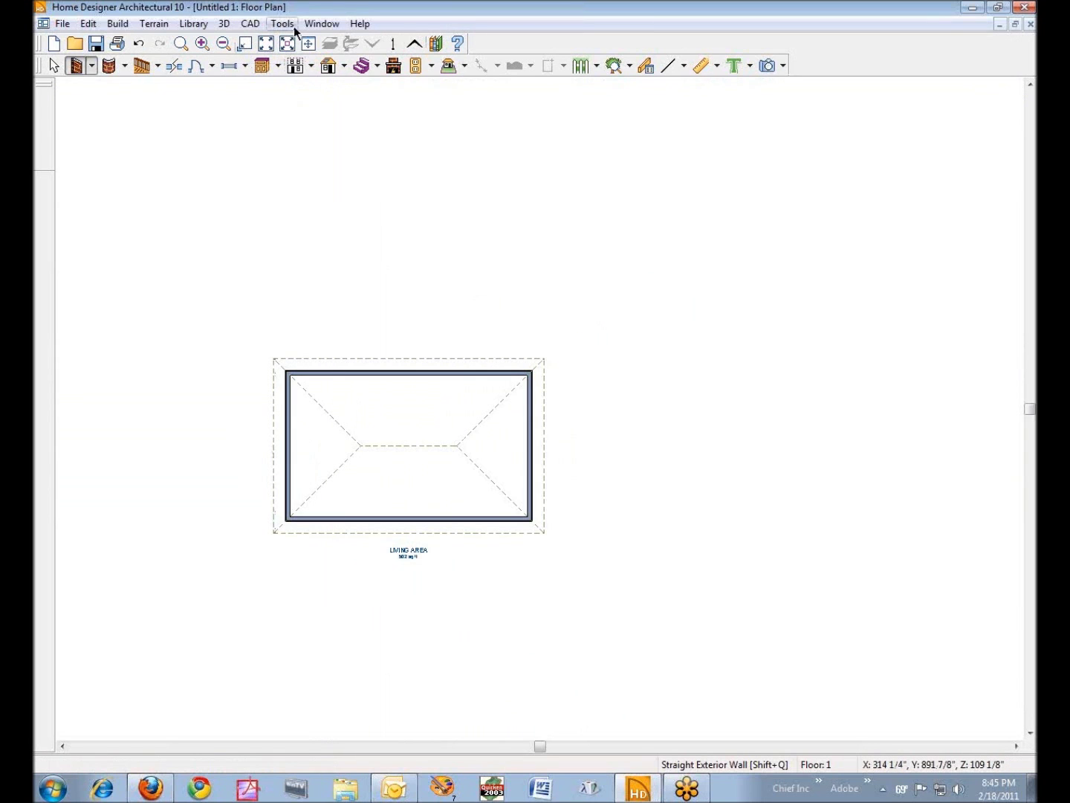
Turn off the display of Roof Planes in the plan's display options.
click(316, 24)
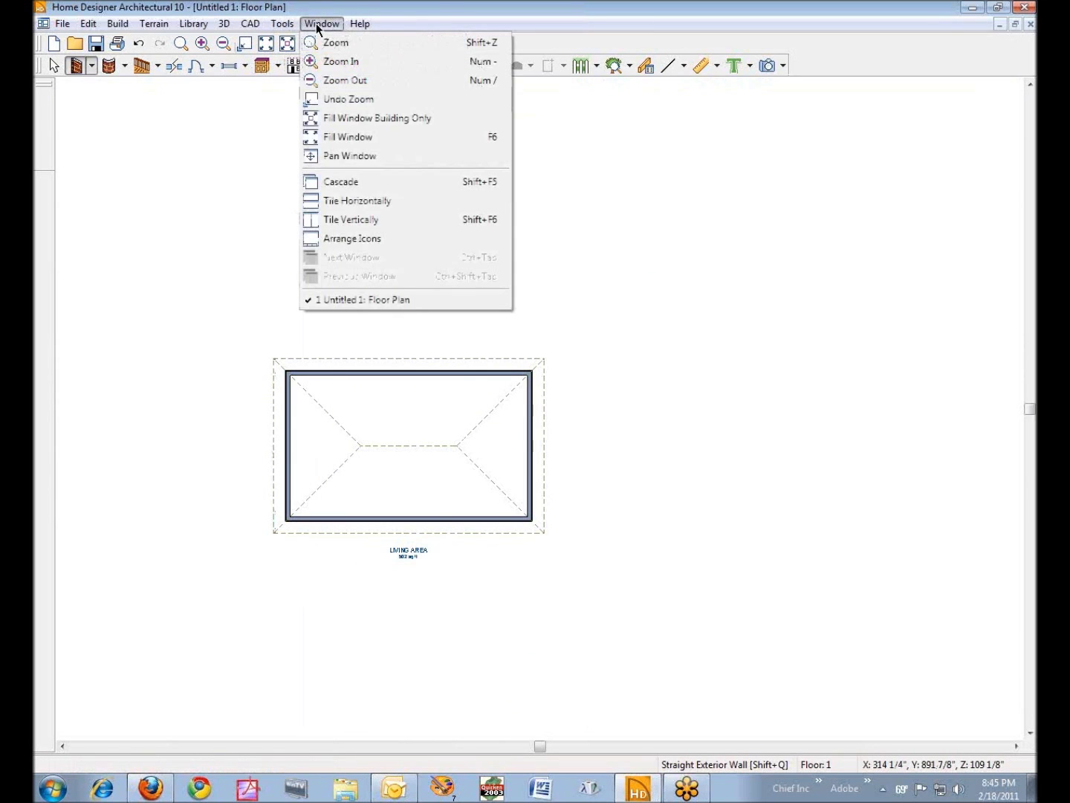
mouse_move(293, 23)
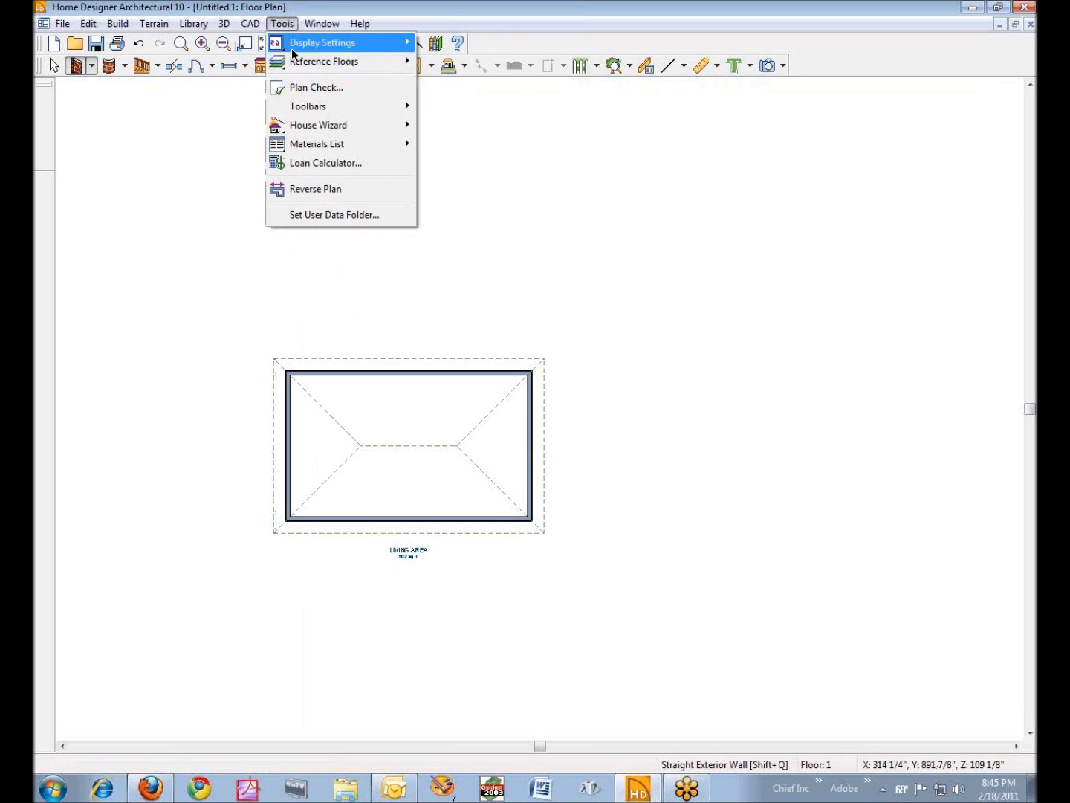
click(482, 48)
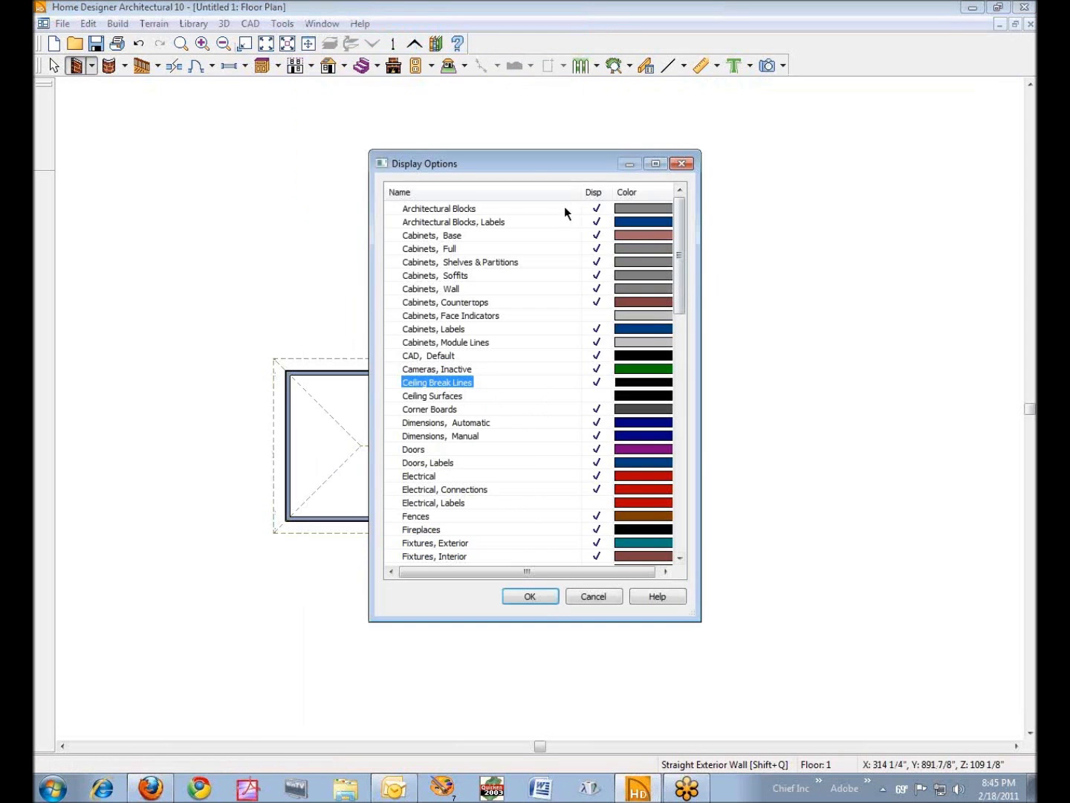
drag(526, 167, 747, 183)
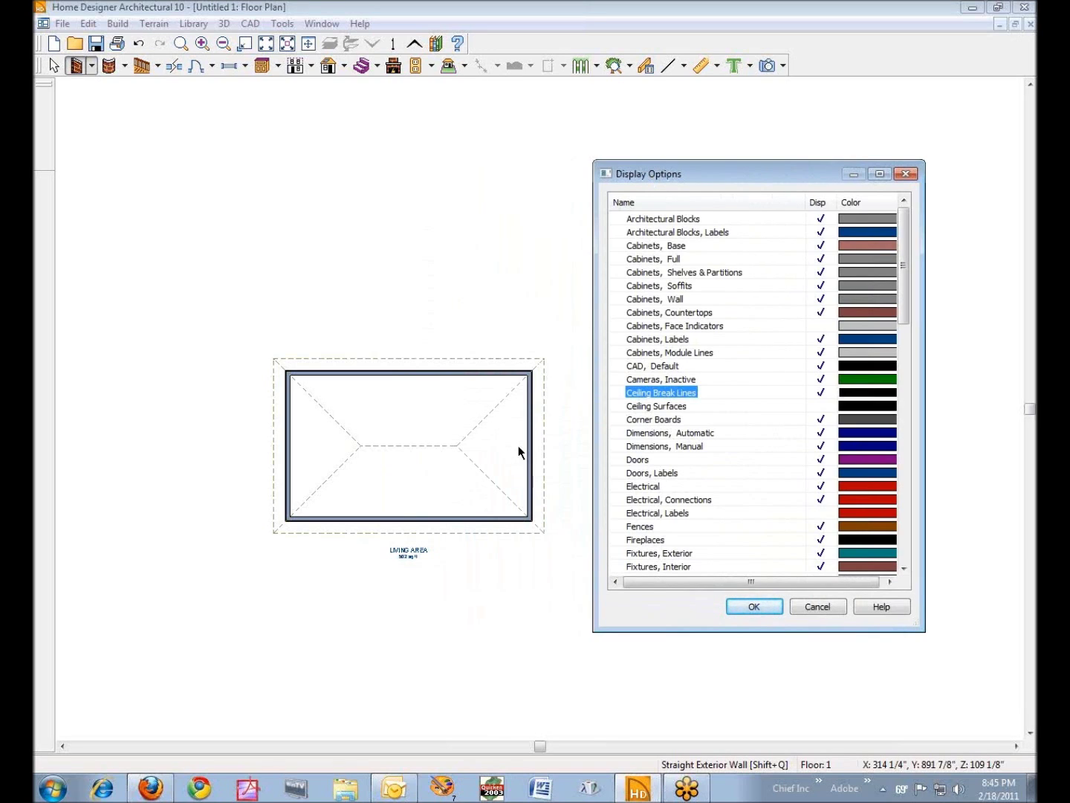
drag(912, 285, 903, 445)
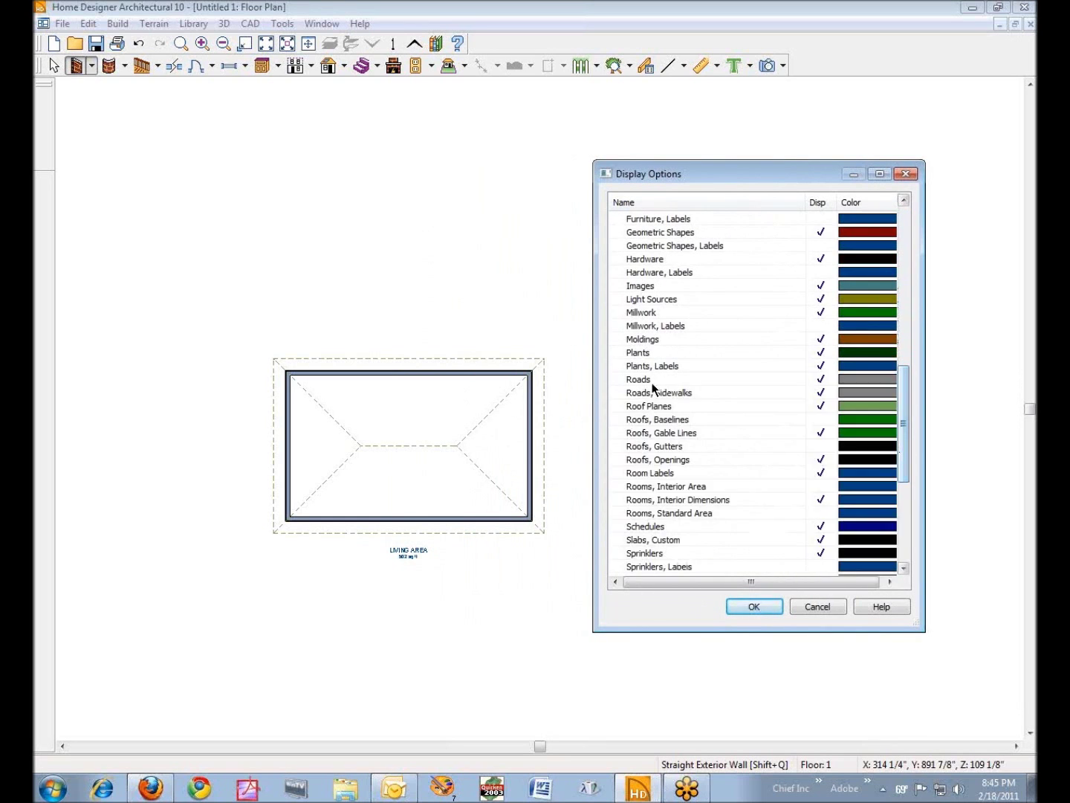
click(824, 408)
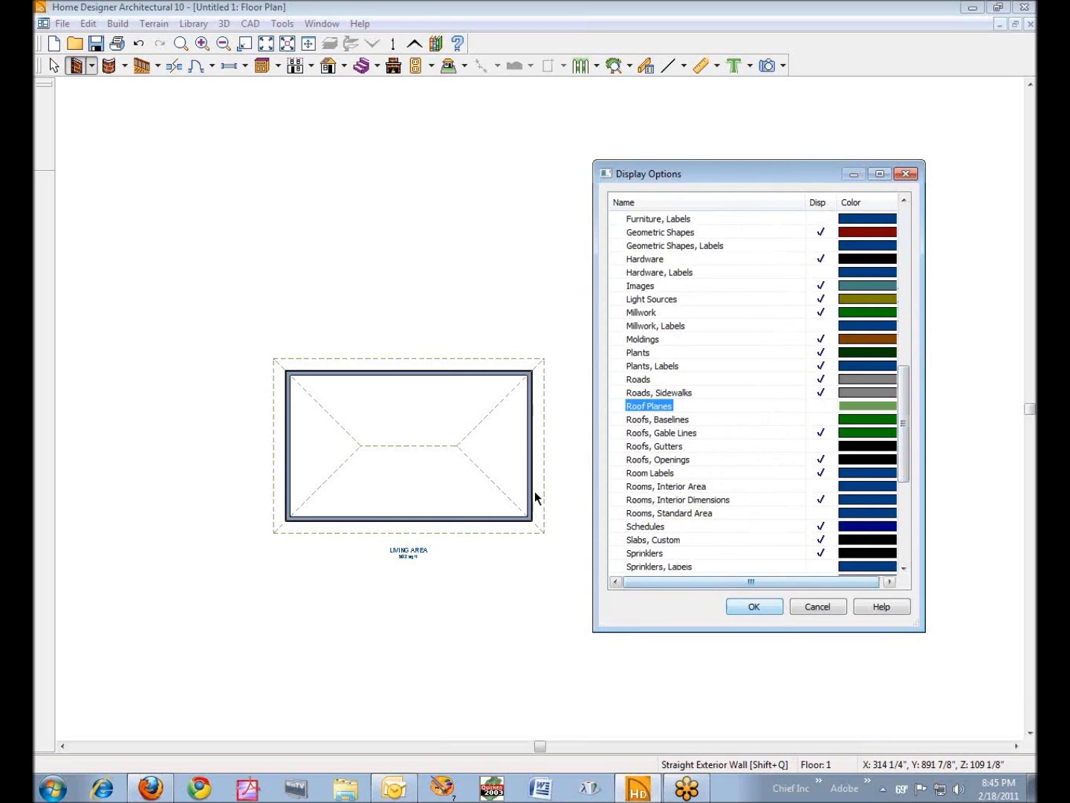
click(754, 606)
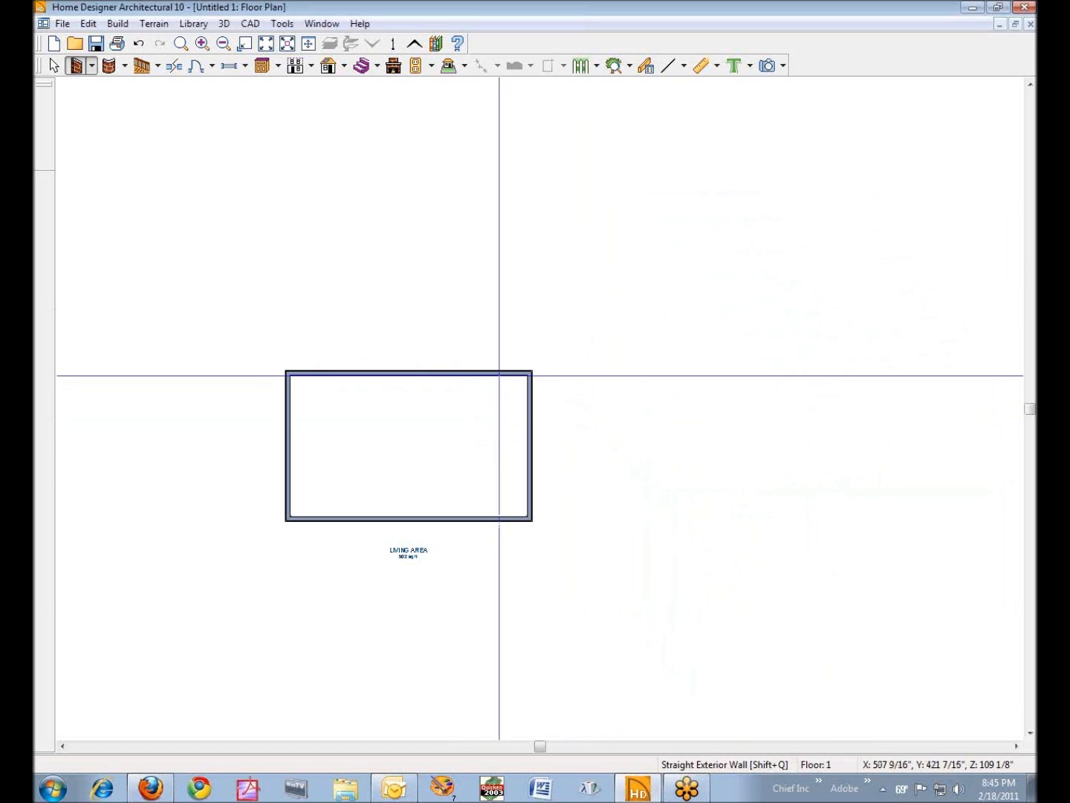
Review the snap grid and resizing options in the Plan defaults, leaving them as they are.
scroll(432, 424, up, 1)
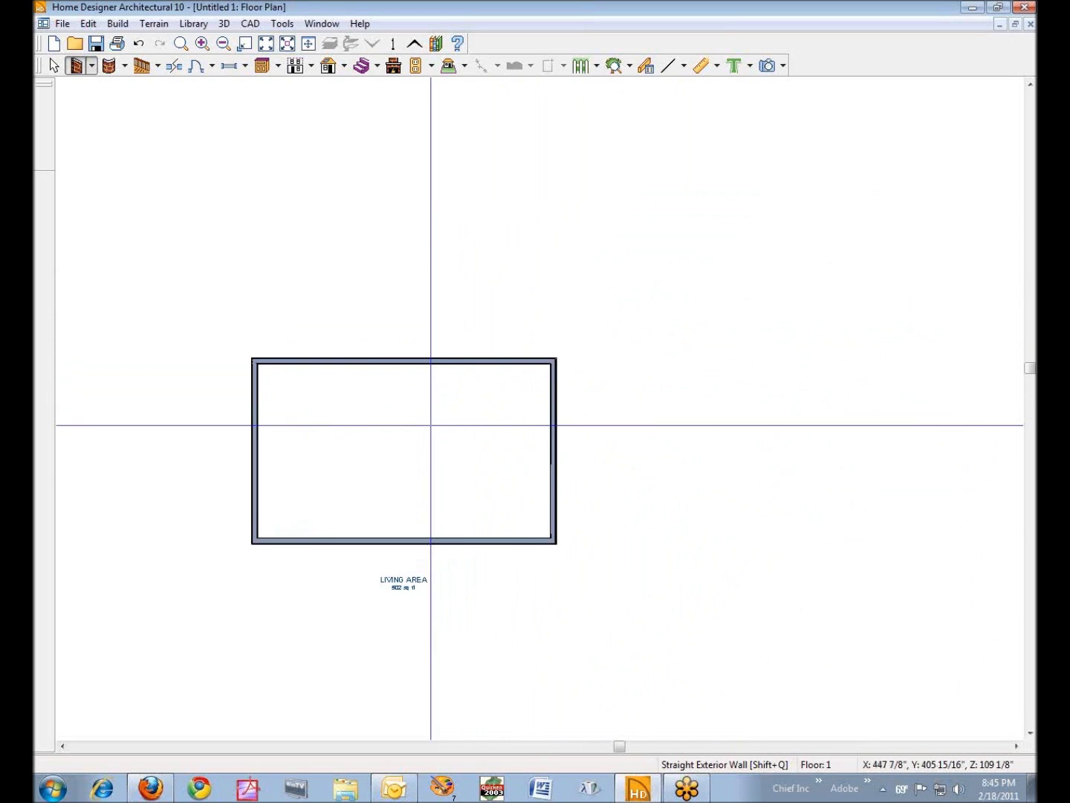
click(57, 67)
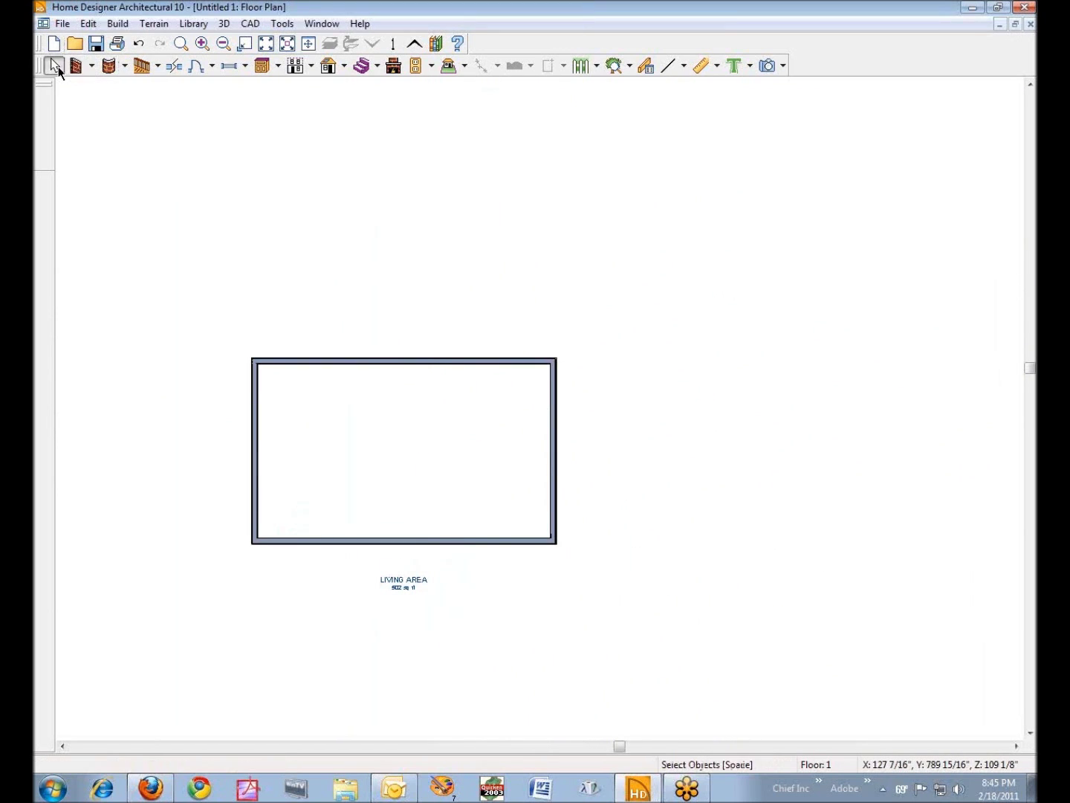
click(88, 24)
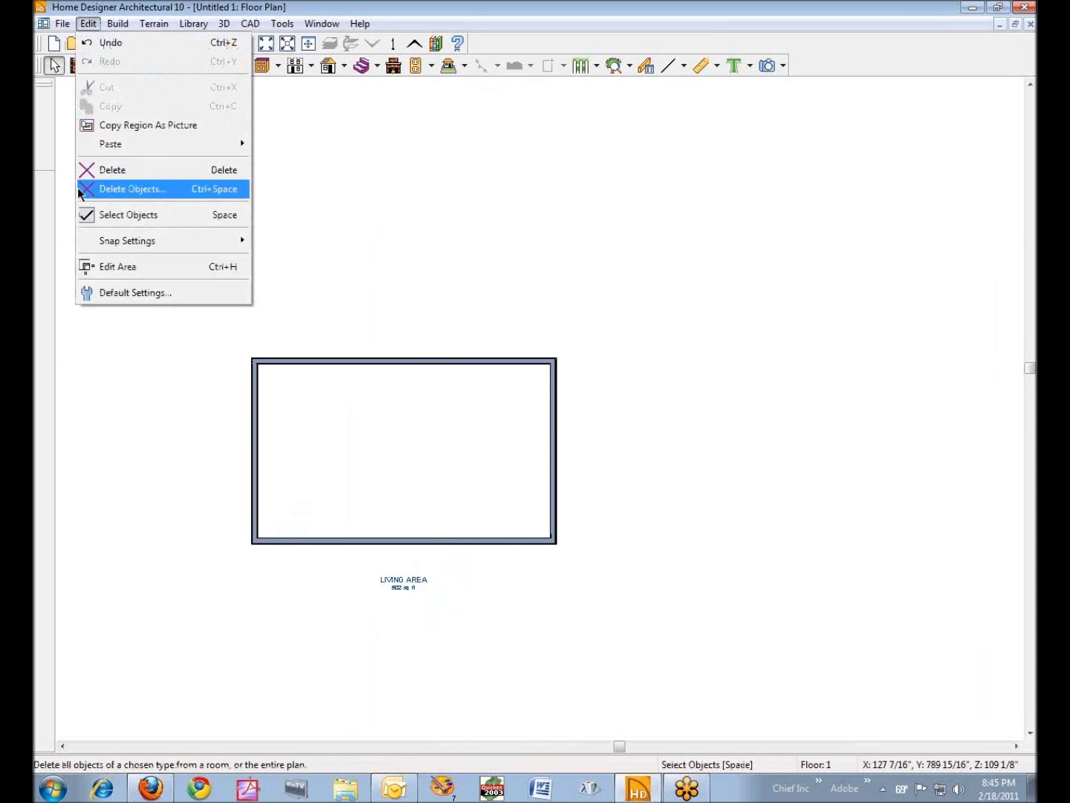
click(124, 294)
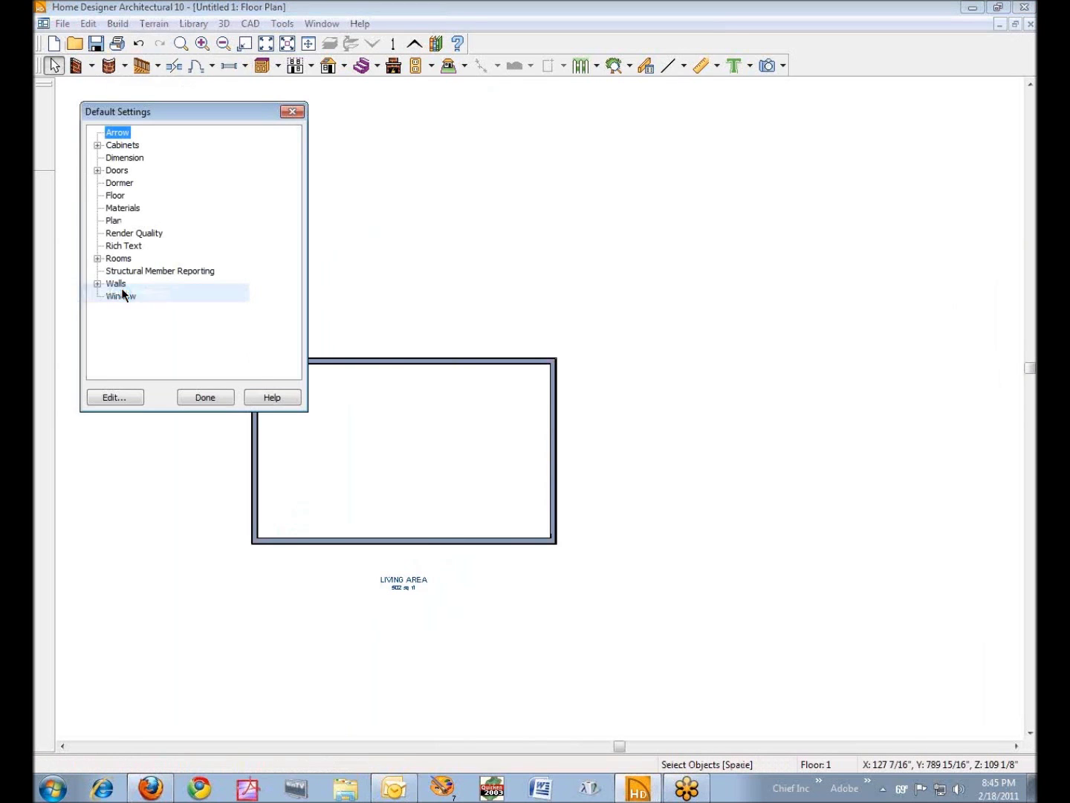
click(113, 222)
click(125, 399)
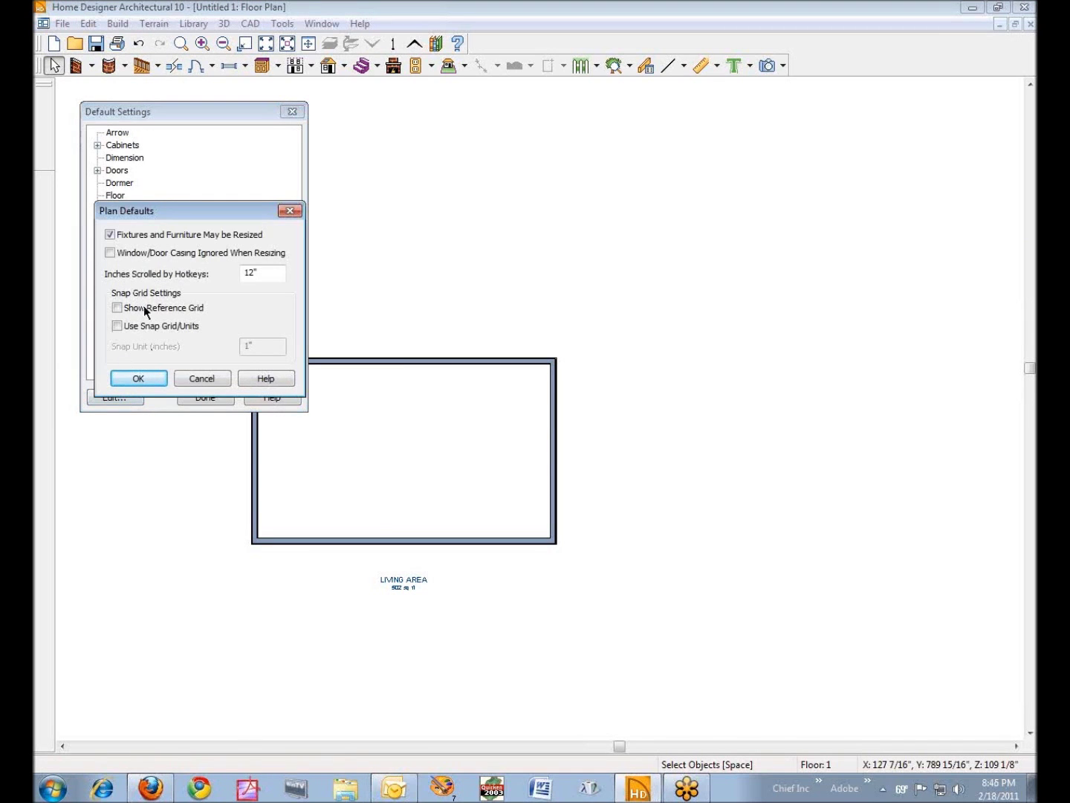
click(199, 379)
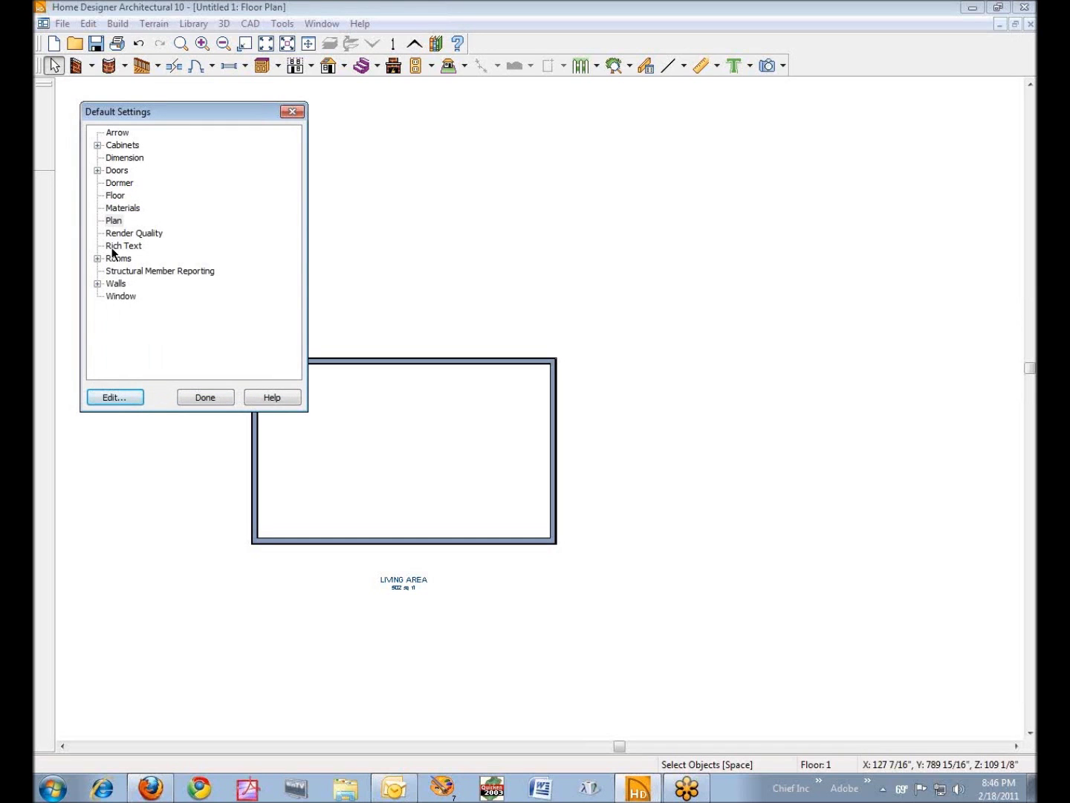
Review the Floor 1 default settings for general, structure, moldings and fill style, and close the default settings.
click(111, 196)
click(111, 399)
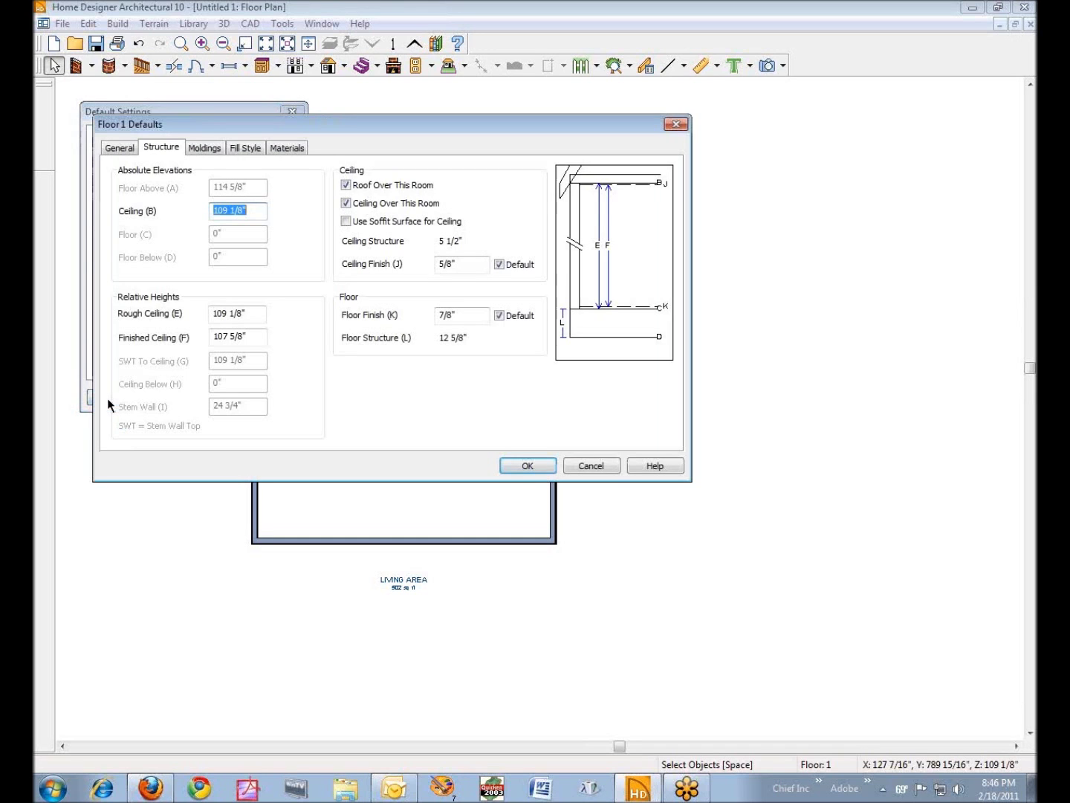
click(128, 150)
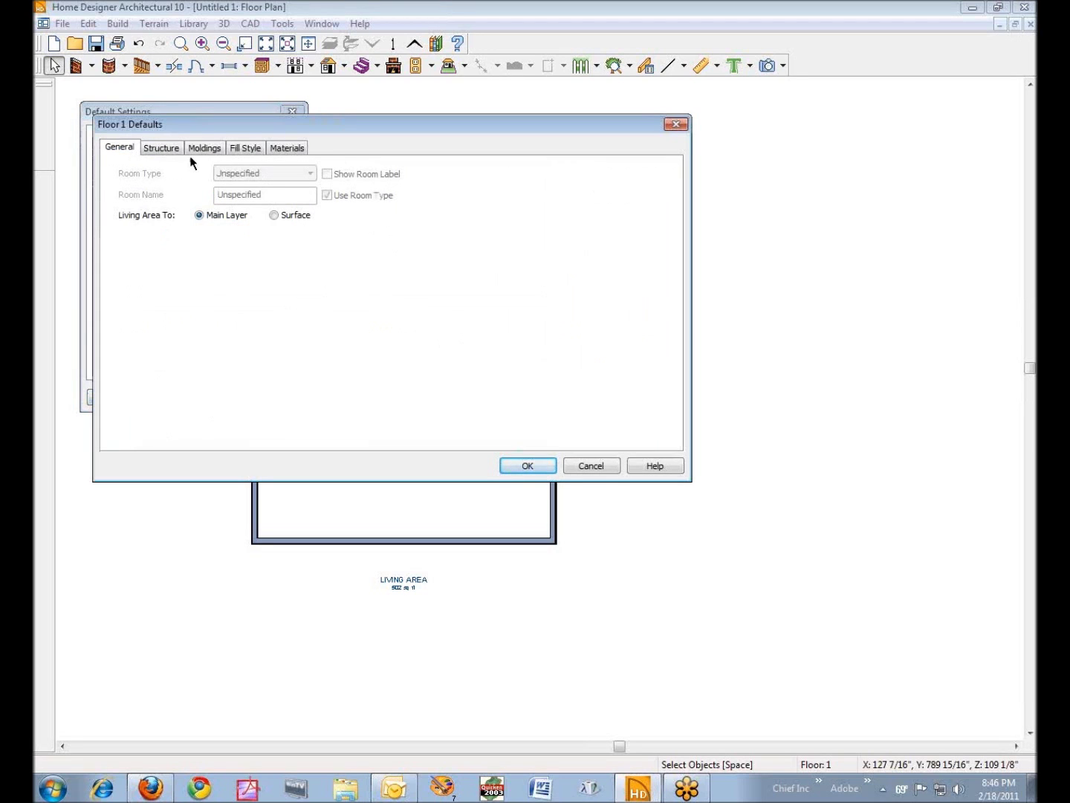
click(168, 147)
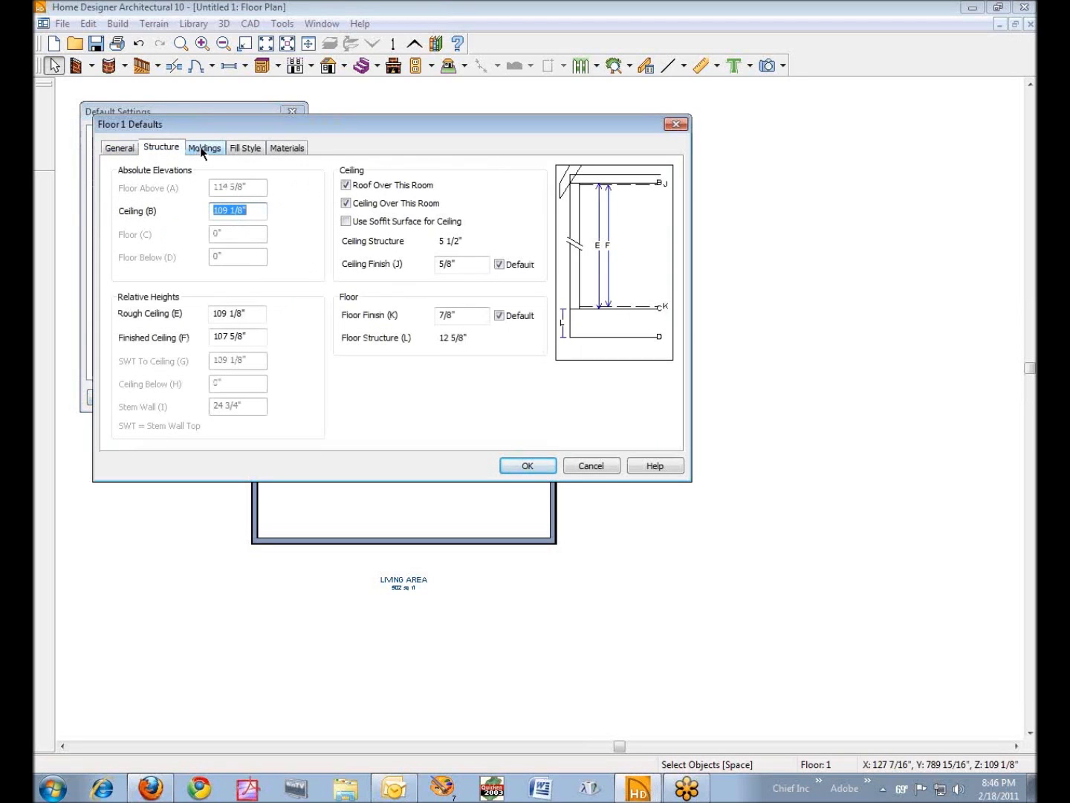
click(203, 151)
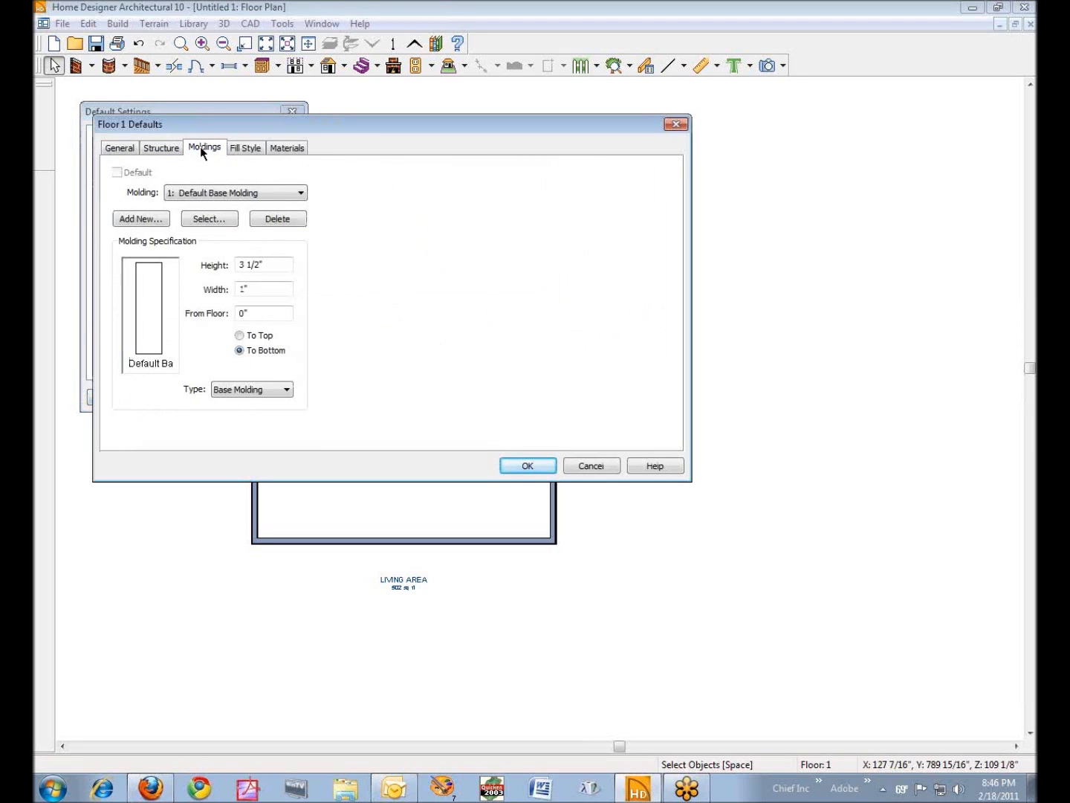
click(244, 150)
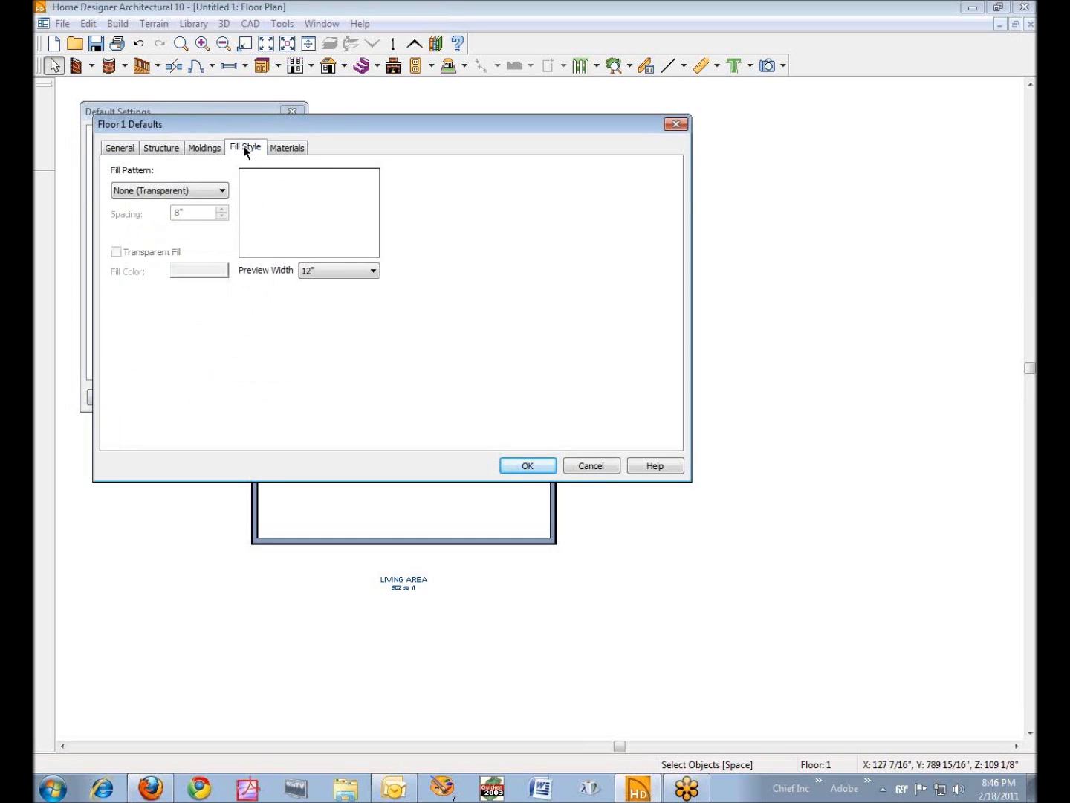
click(528, 466)
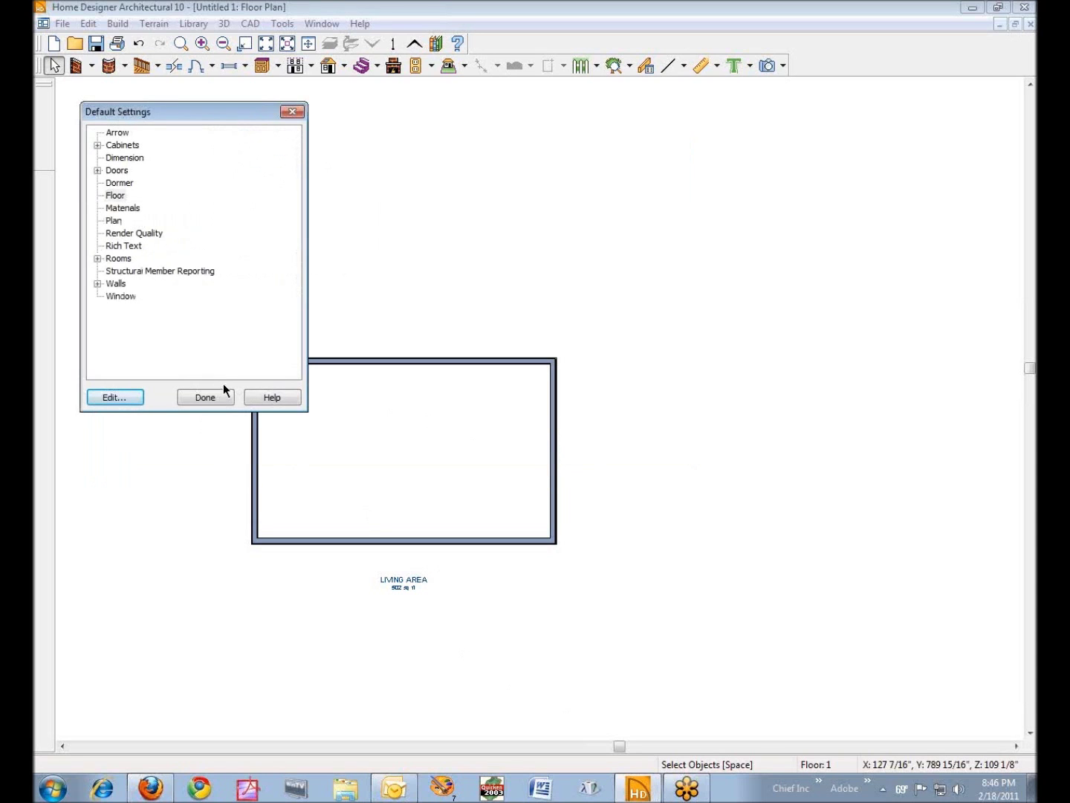
click(211, 398)
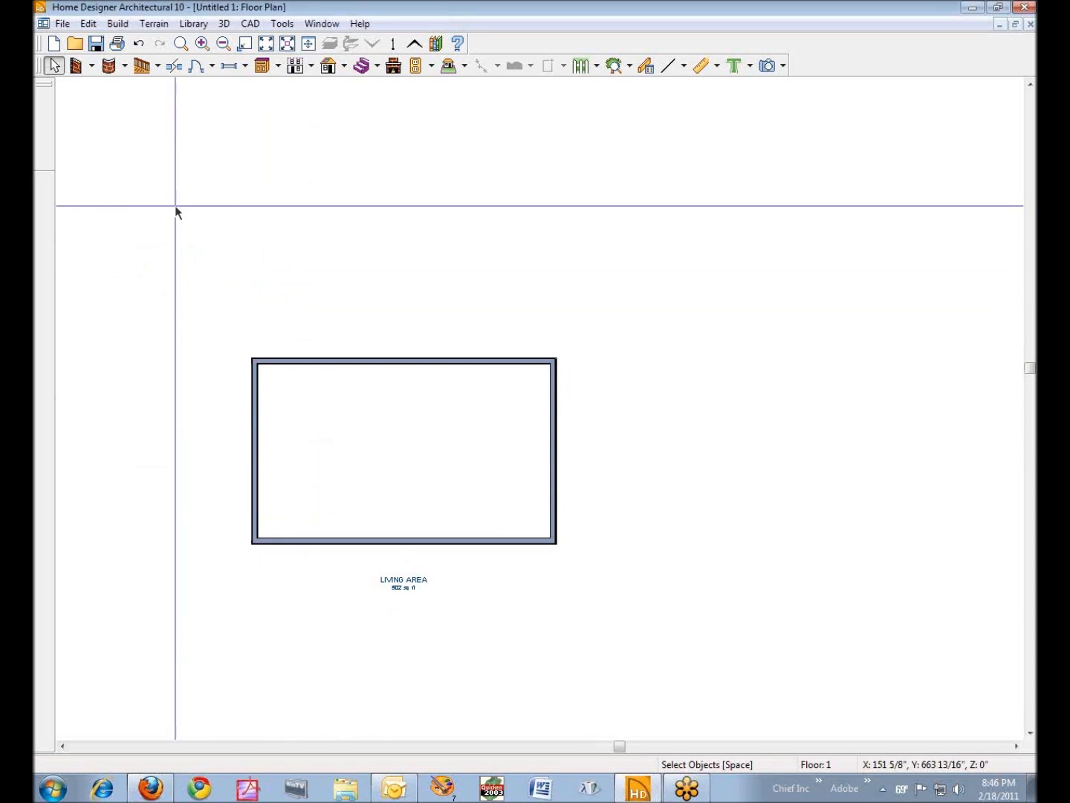
Draw three straight interior walls: one vertical from the upper exterior wall, a detached horizontal about 10'-7" long, and one from the vertical to the right wall.
click(88, 68)
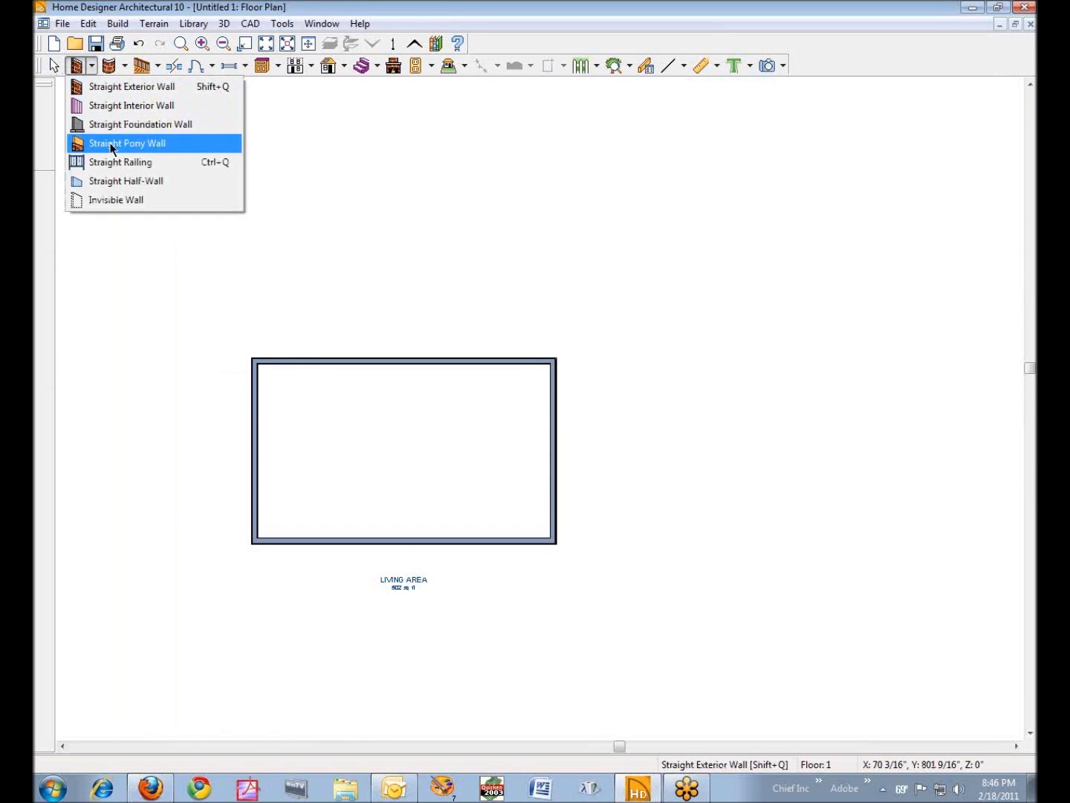
click(104, 105)
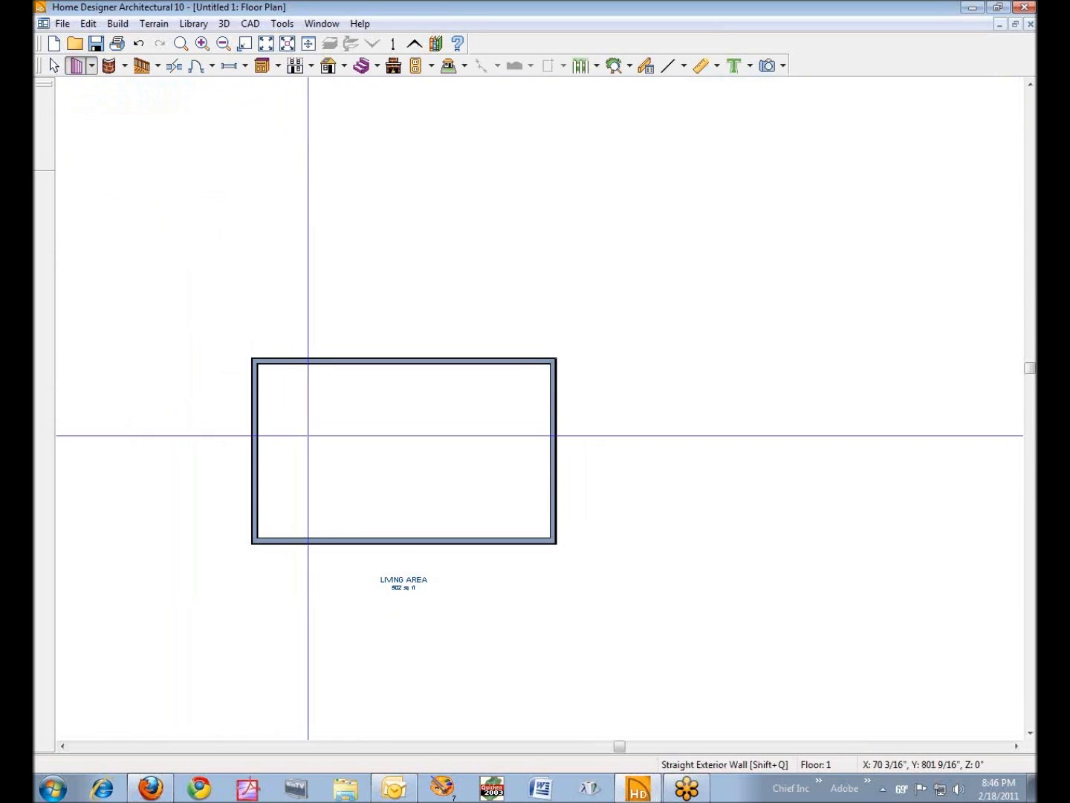
mouse_move(324, 466)
mouse_down()
mouse_move(301, 390)
mouse_move(325, 363)
mouse_up()
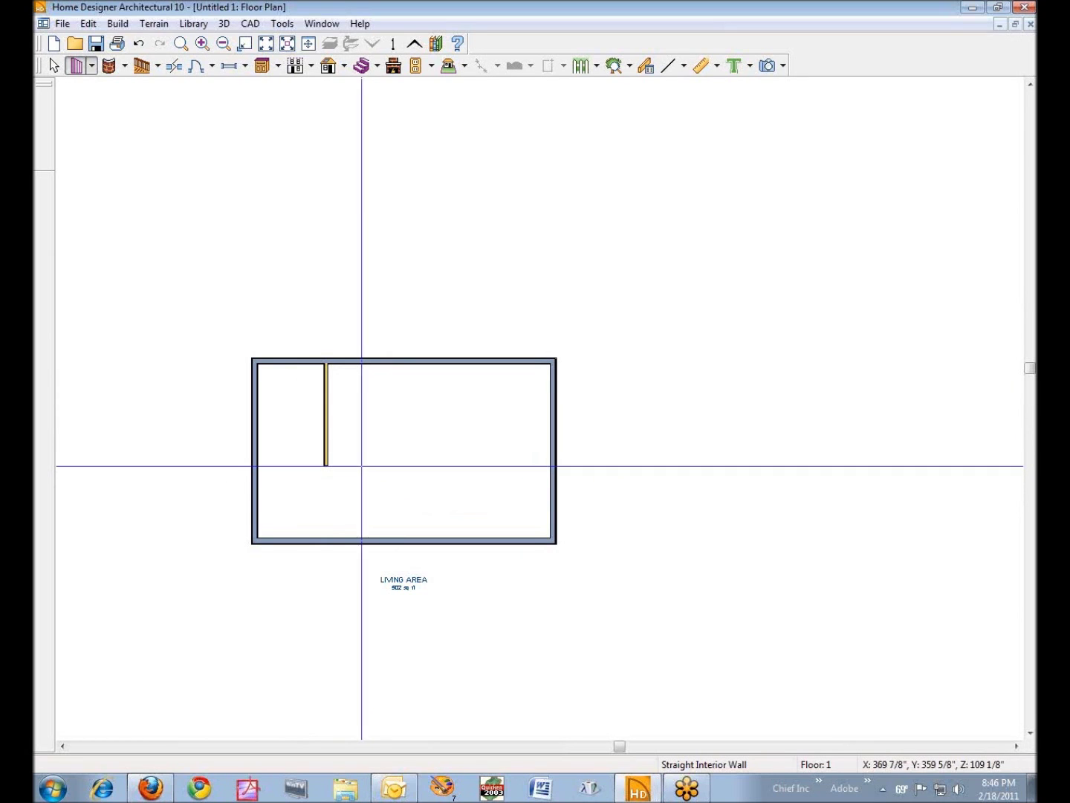
drag(361, 465, 473, 464)
mouse_move(327, 417)
mouse_down()
mouse_move(458, 425)
mouse_move(568, 416)
mouse_move(552, 417)
mouse_up()
Delete the right segment of the upper horizontal interior wall and extend the remaining segment to the right exterior wall.
click(498, 418)
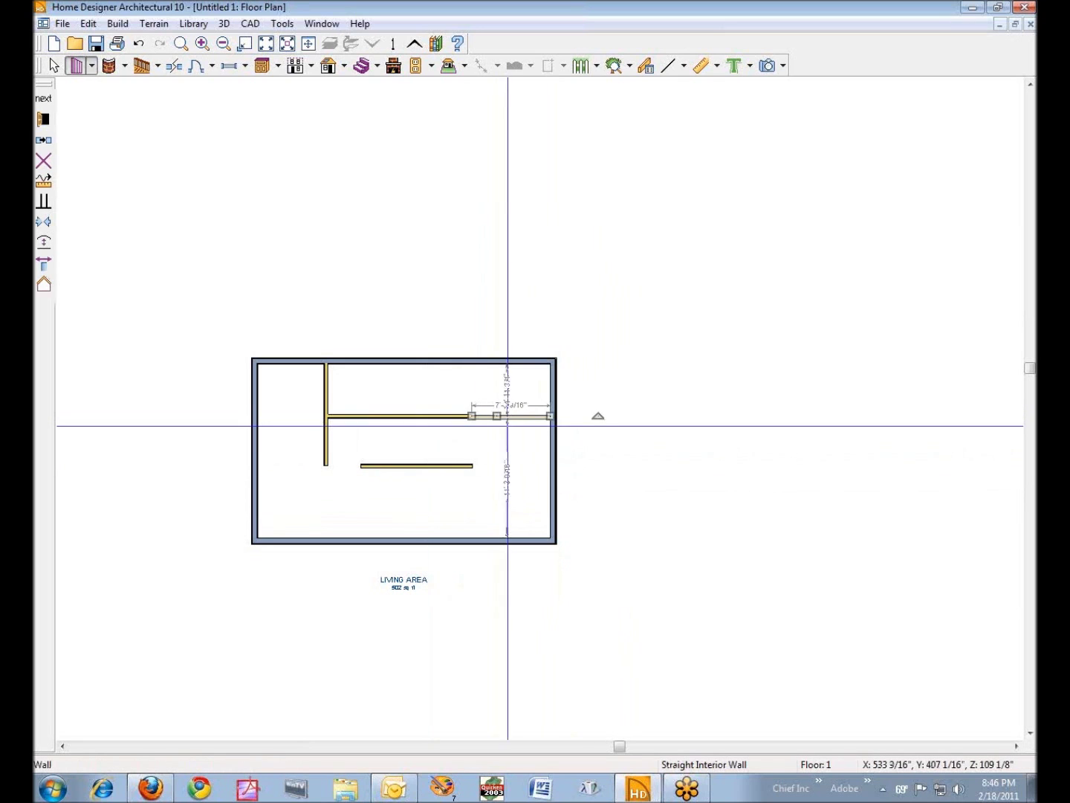
key(Delete)
click(454, 416)
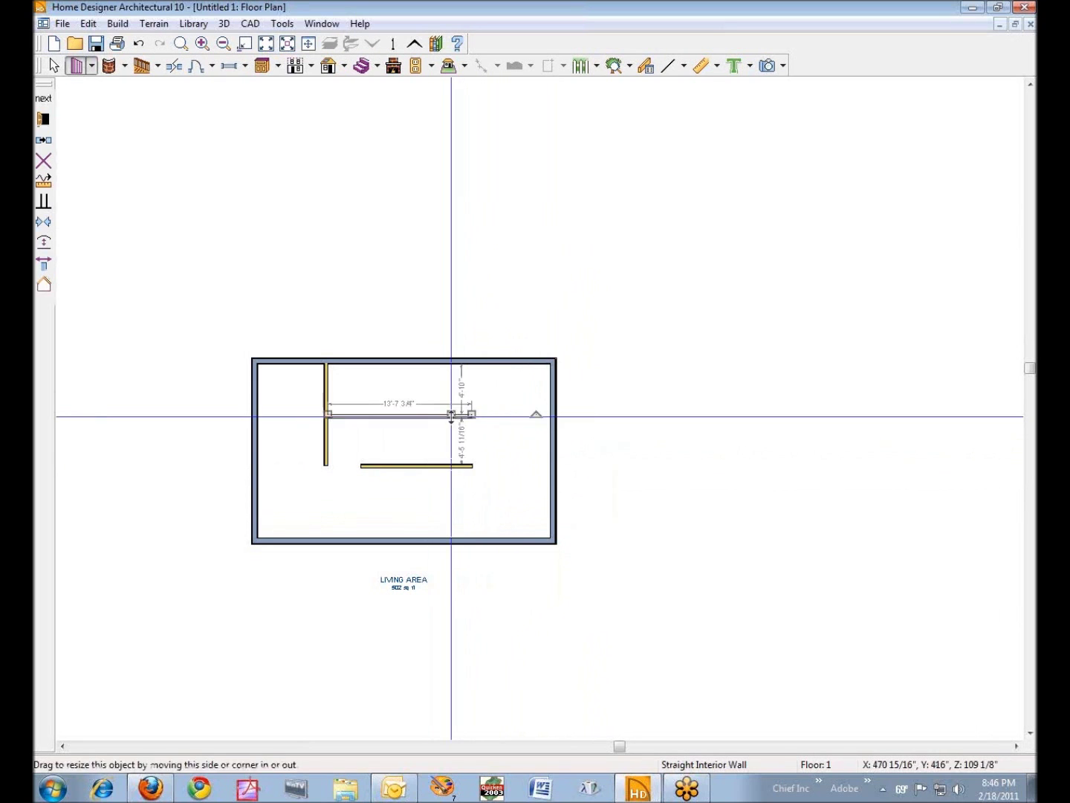
drag(477, 416, 552, 413)
Extend the lower horizontal interior wall to the right exterior wall and set its distance from the upper interior wall to 39".
click(453, 465)
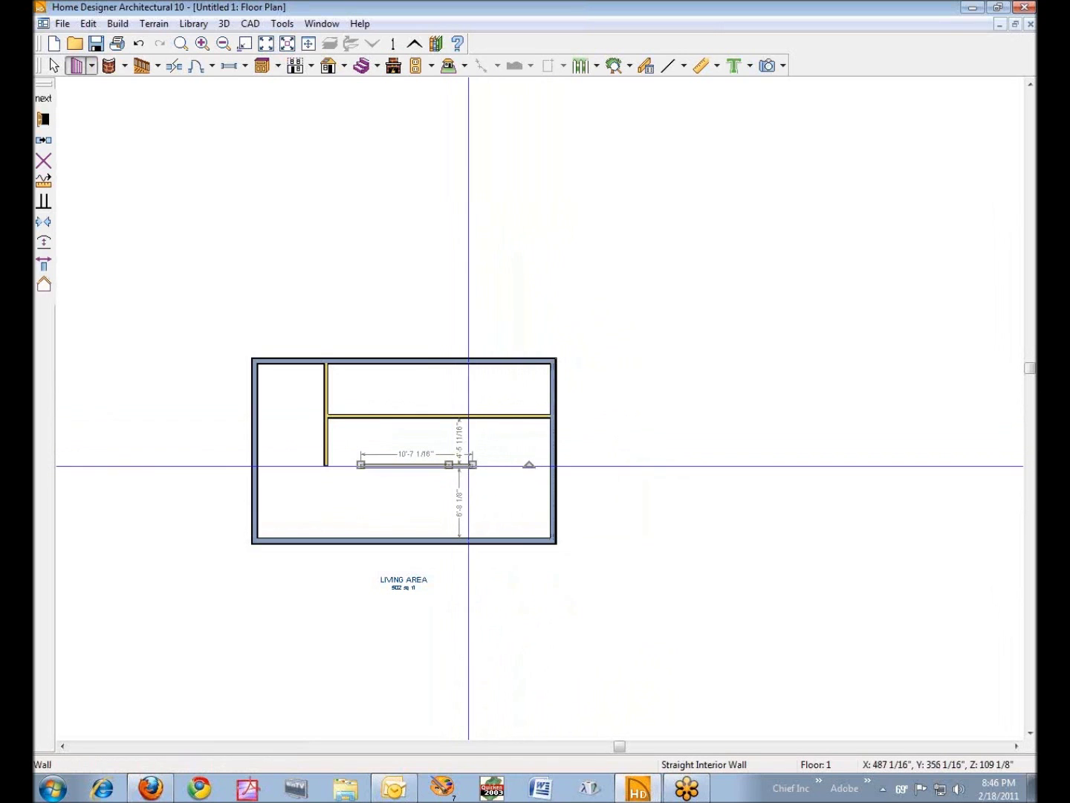
drag(472, 465, 550, 465)
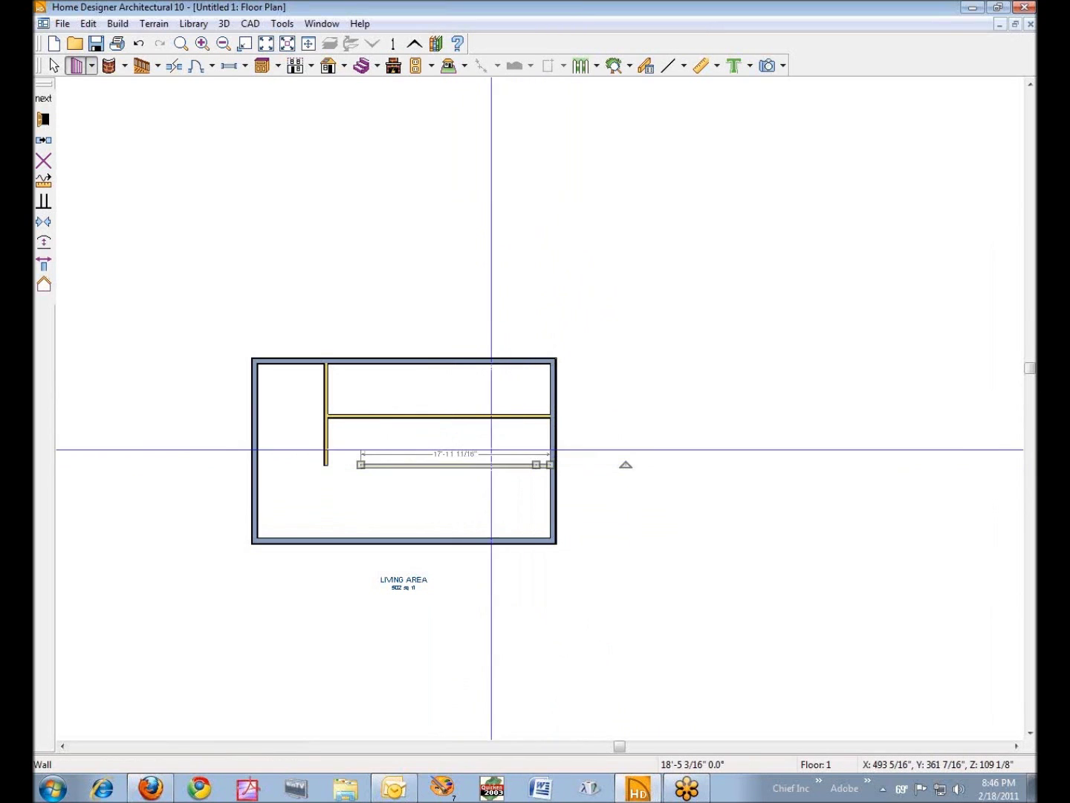
click(467, 438)
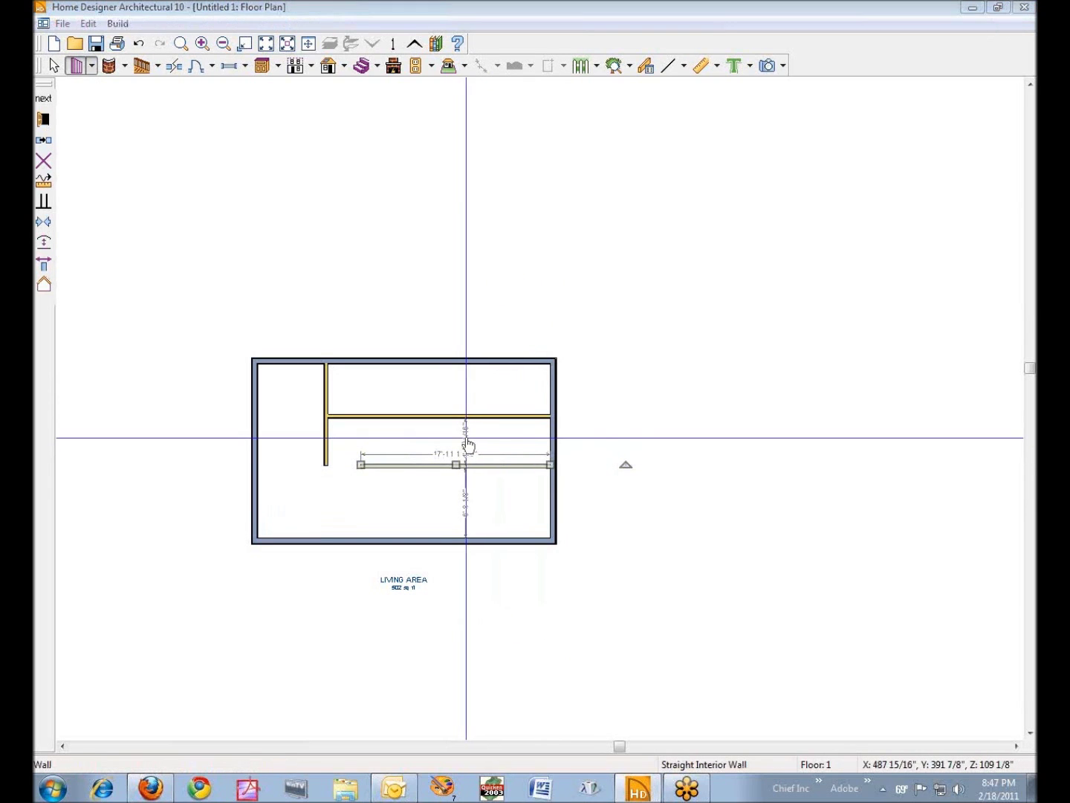
text(33)
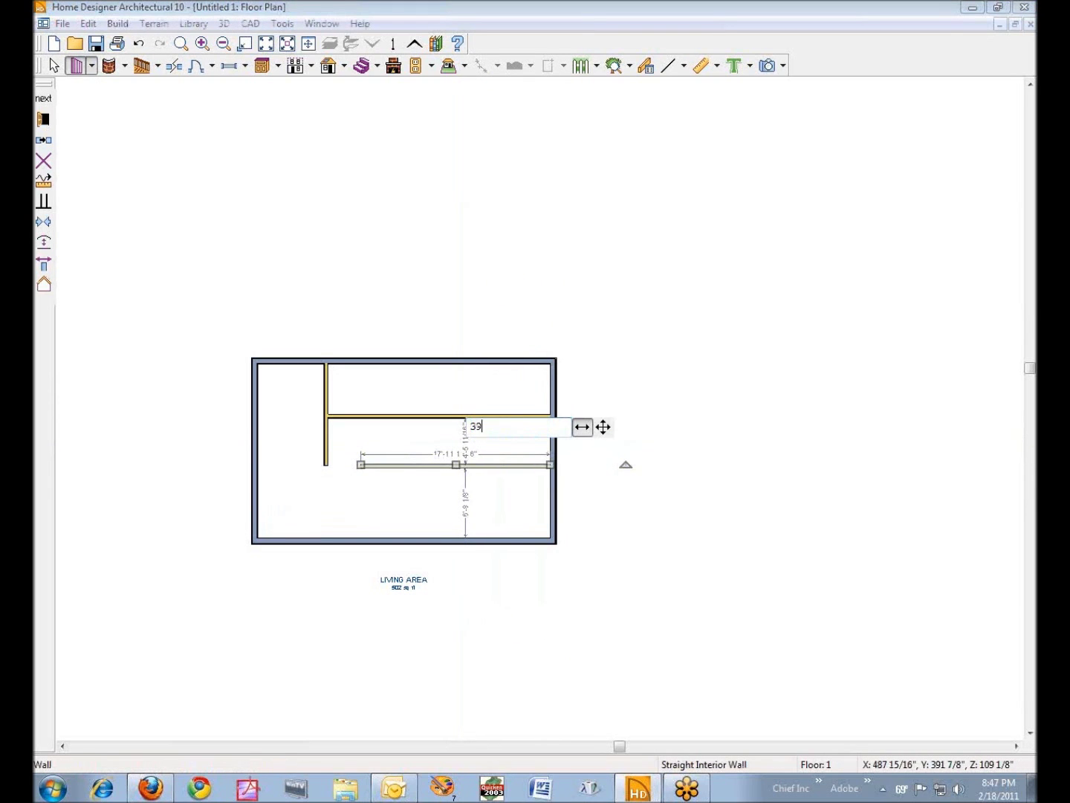
key(Return)
key(space)
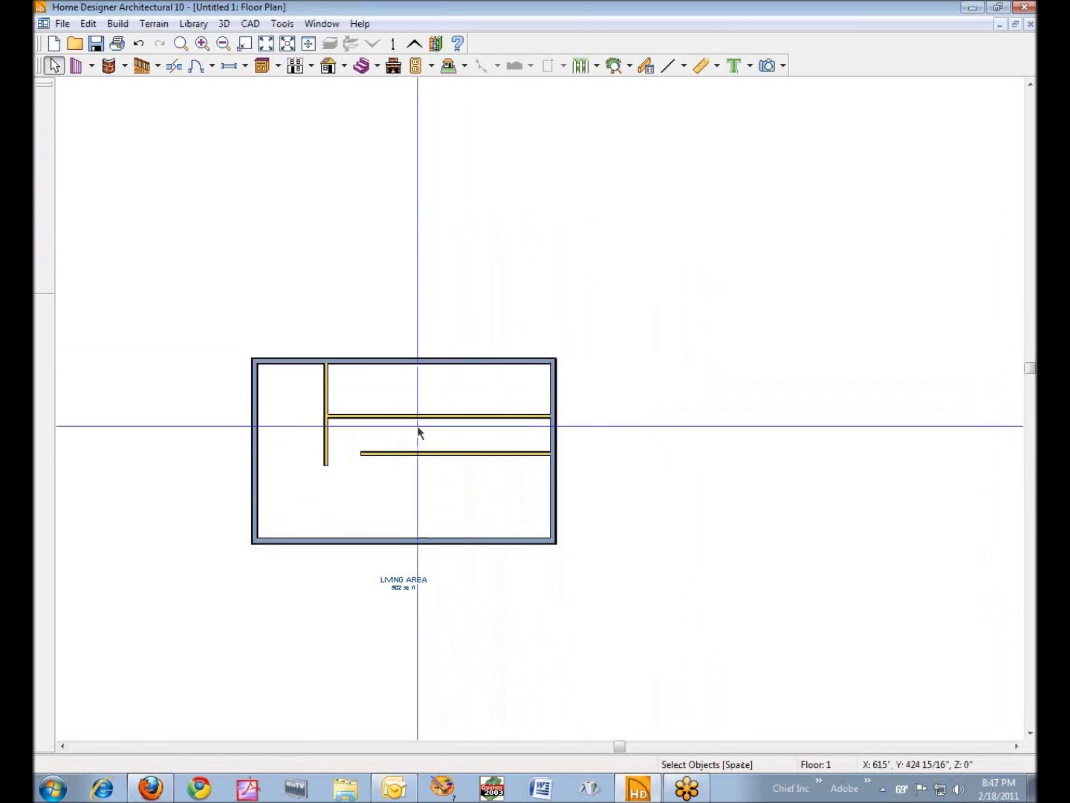
Place an end-to-end dimension across the gap between the vertical interior wall and the end of the lower horizontal wall.
click(288, 44)
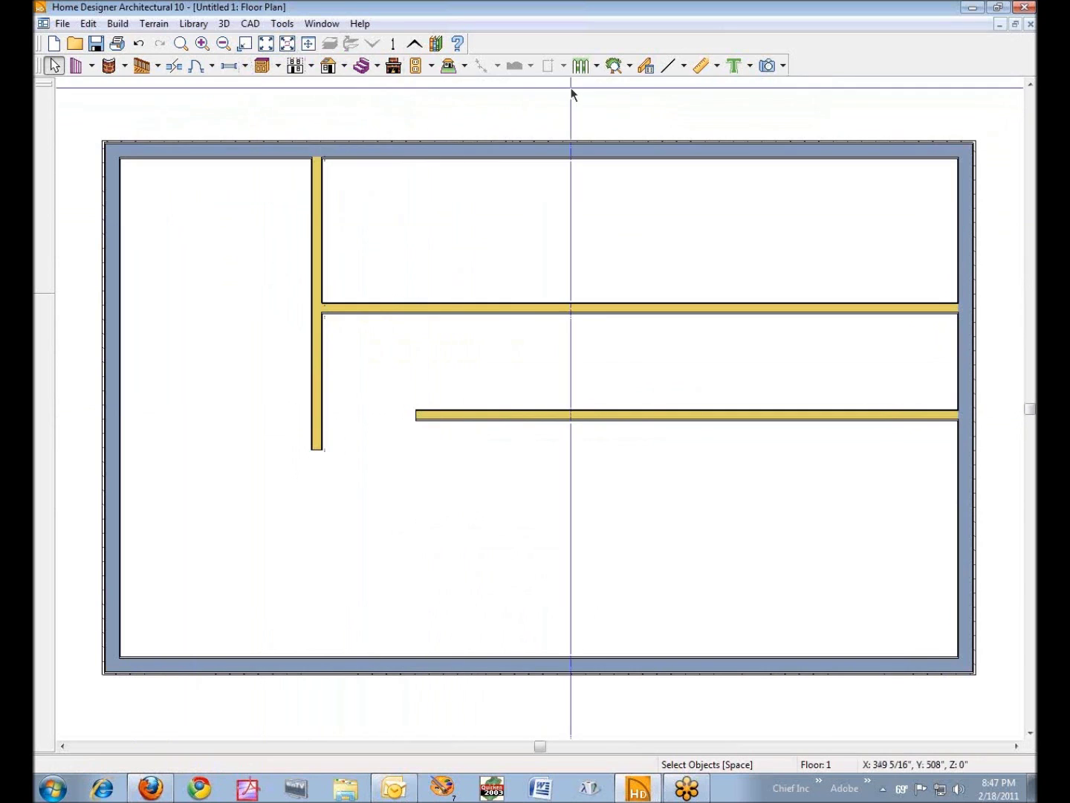
click(715, 67)
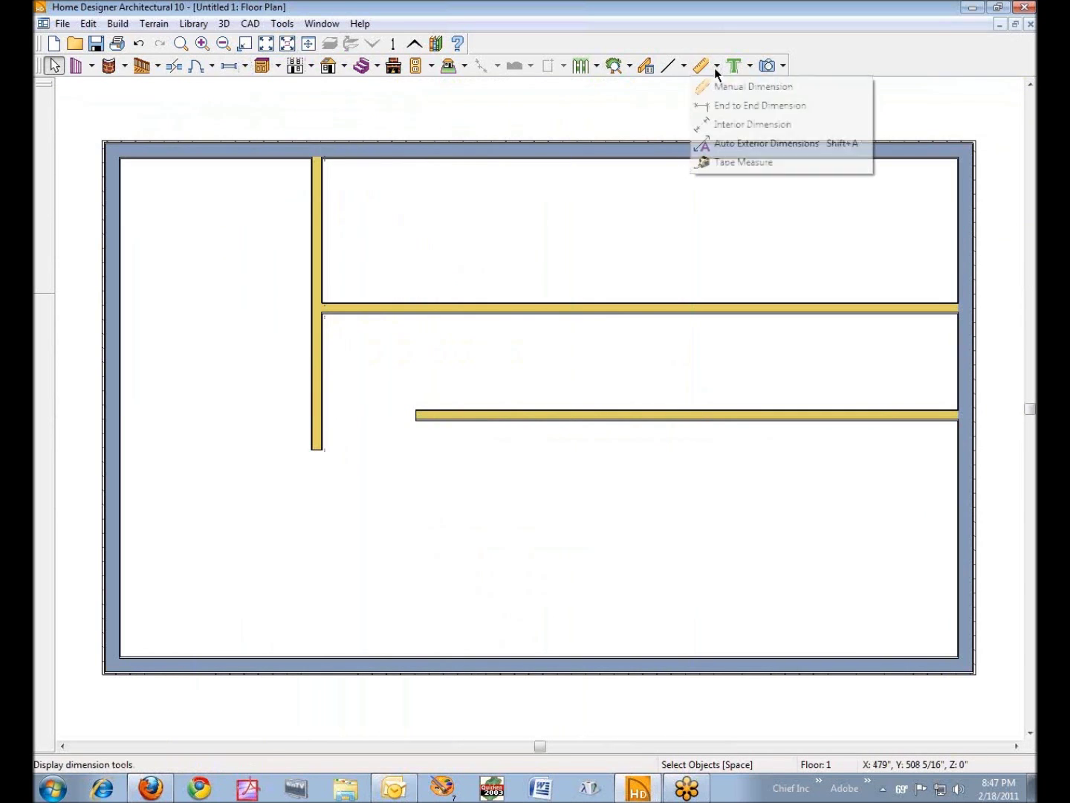
click(706, 111)
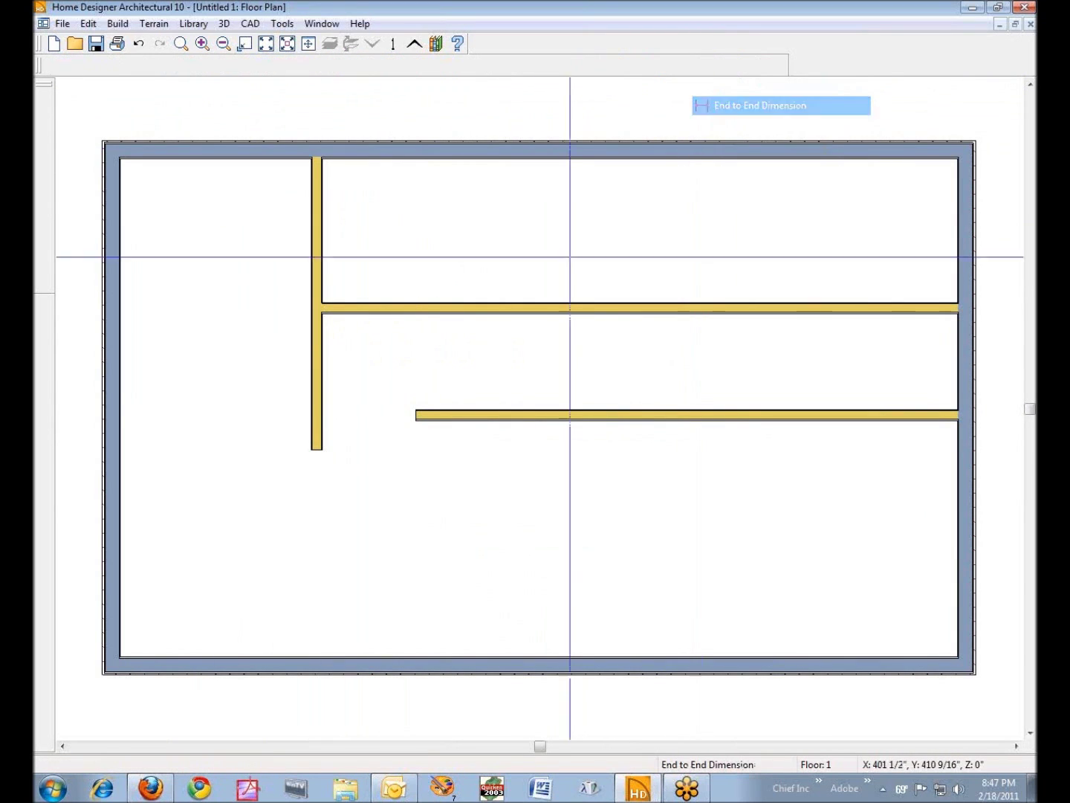
click(401, 414)
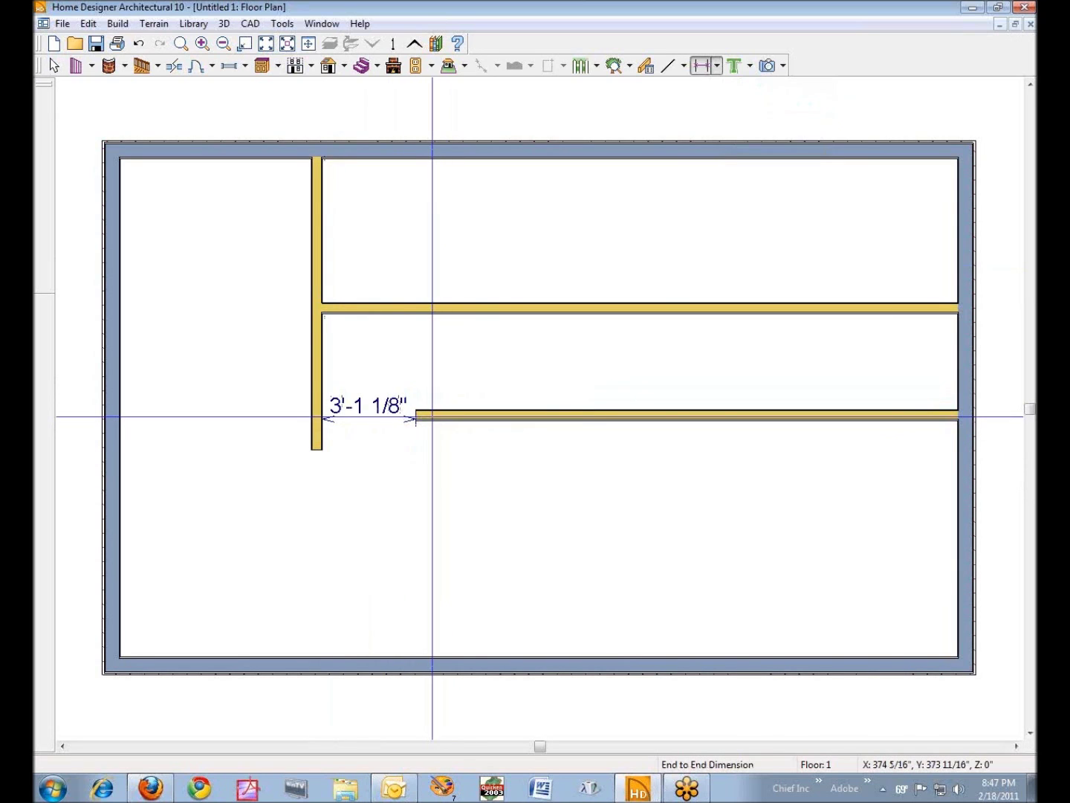
right_click(432, 417)
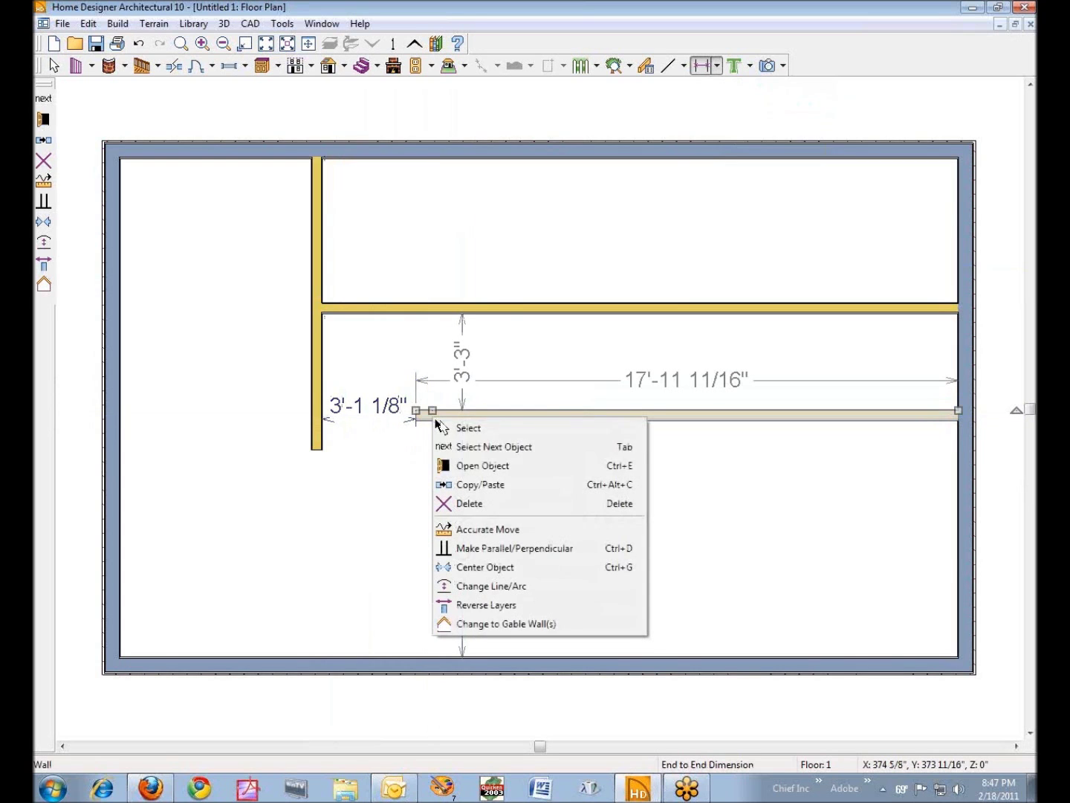
click(480, 463)
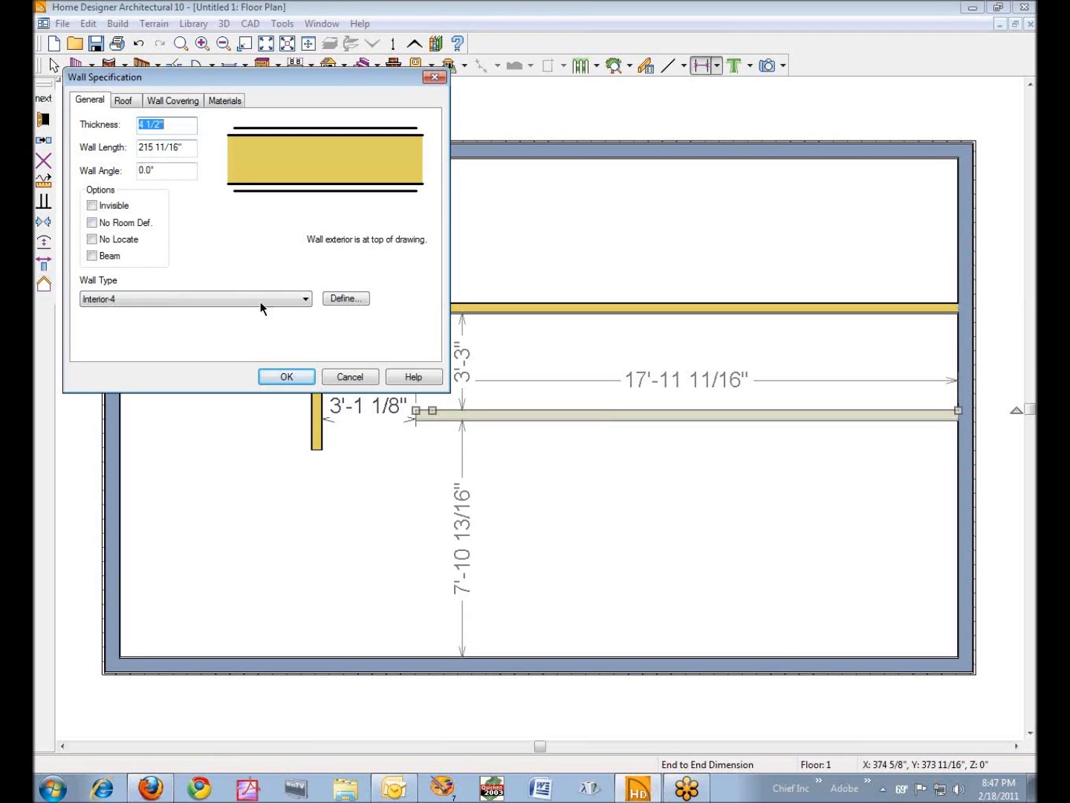
click(353, 378)
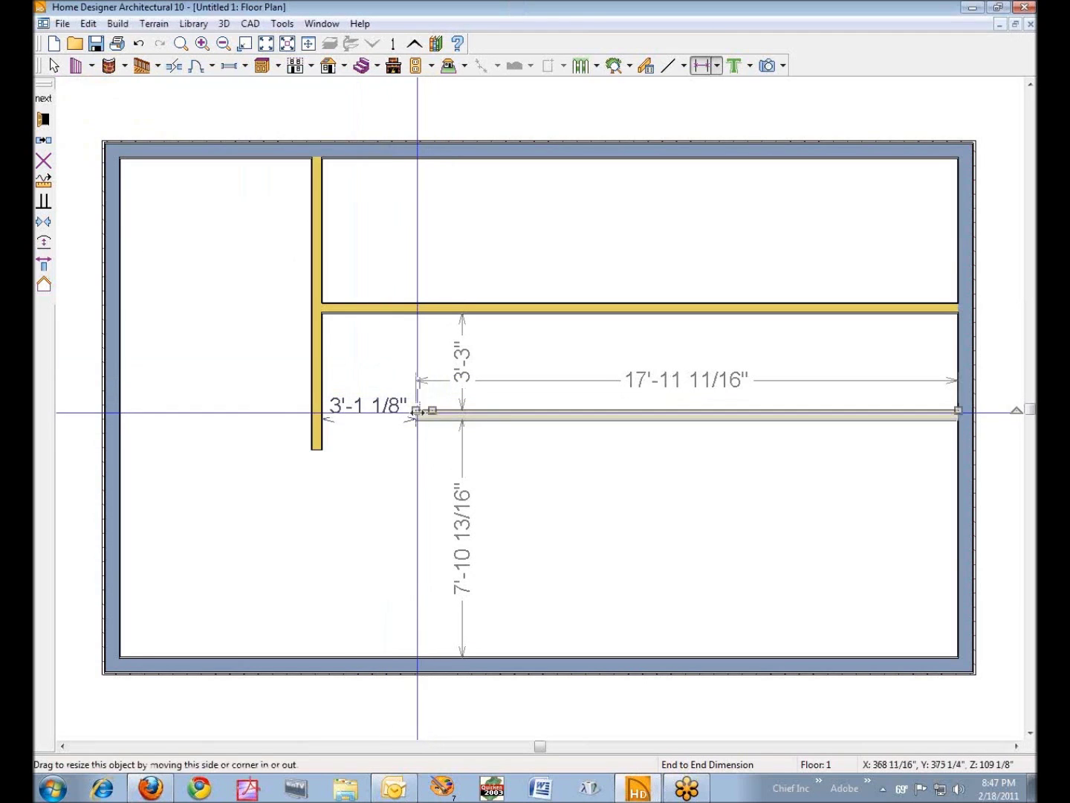
Shorten the lower horizontal interior wall so its gap to the vertical wall is about 3'-4", and delete the gap's dimension line.
drag(416, 411, 421, 412)
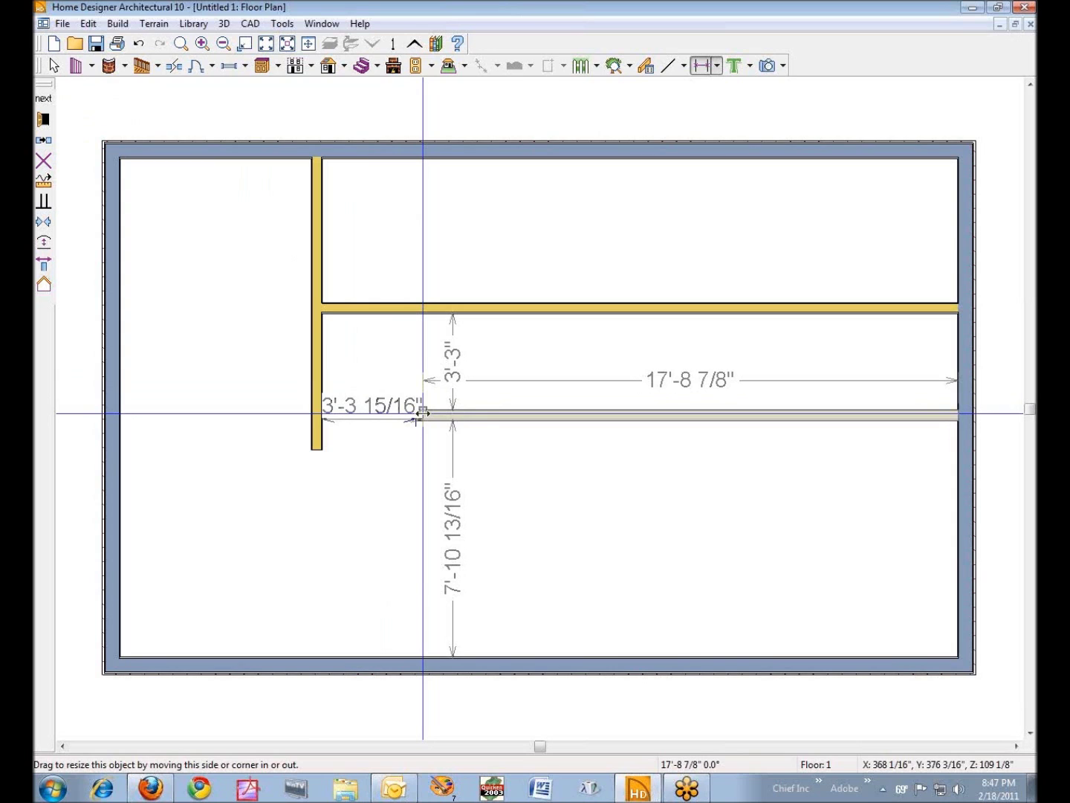
key(space)
click(364, 422)
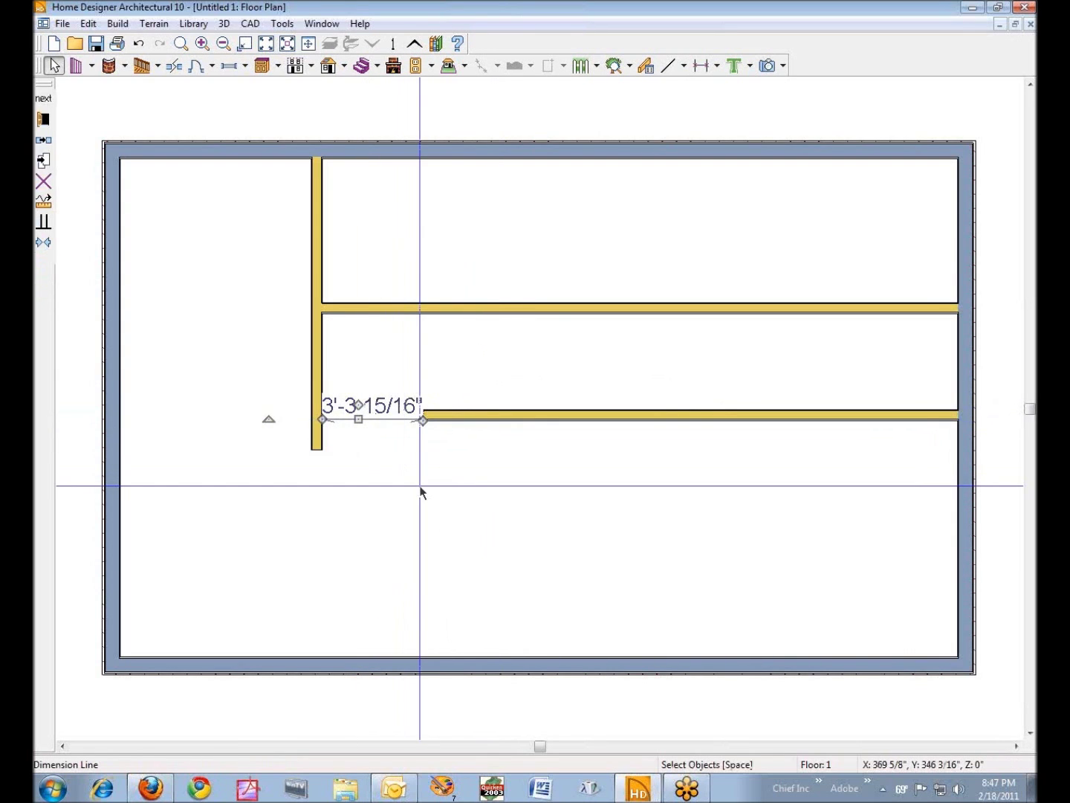
key(Delete)
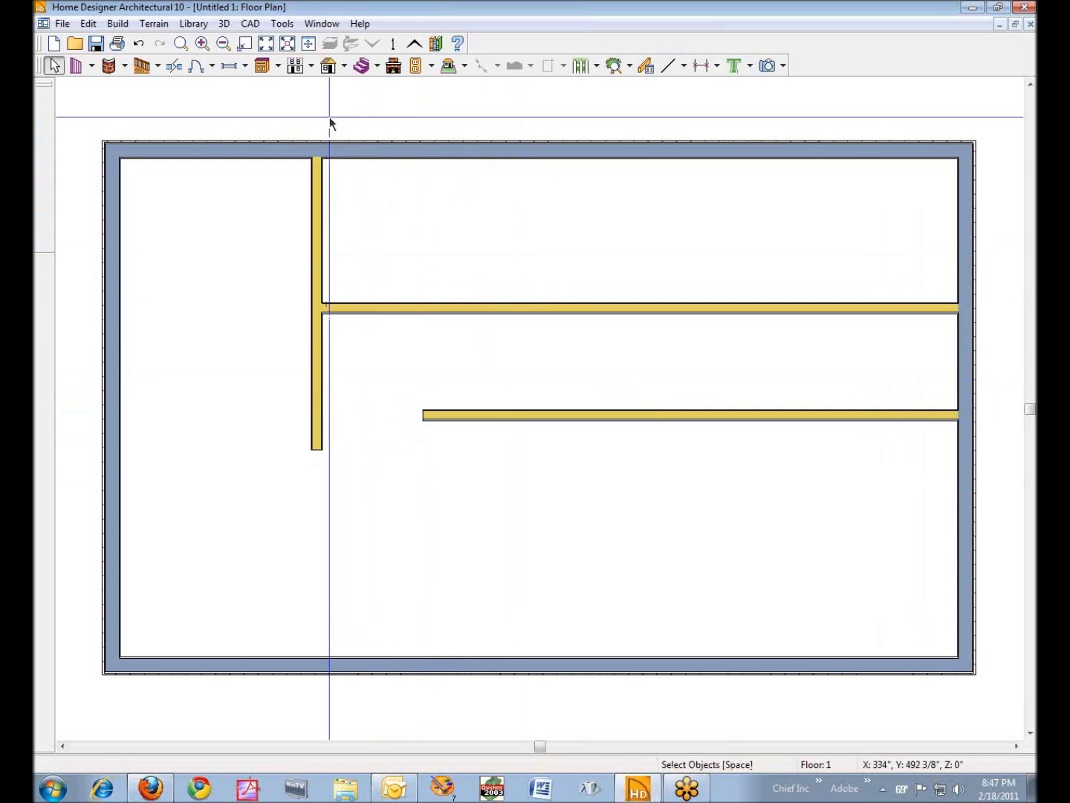
Draw a straight staircase between the two horizontal interior walls, starting near the lower wall's free end and rising toward the right exterior wall.
click(362, 65)
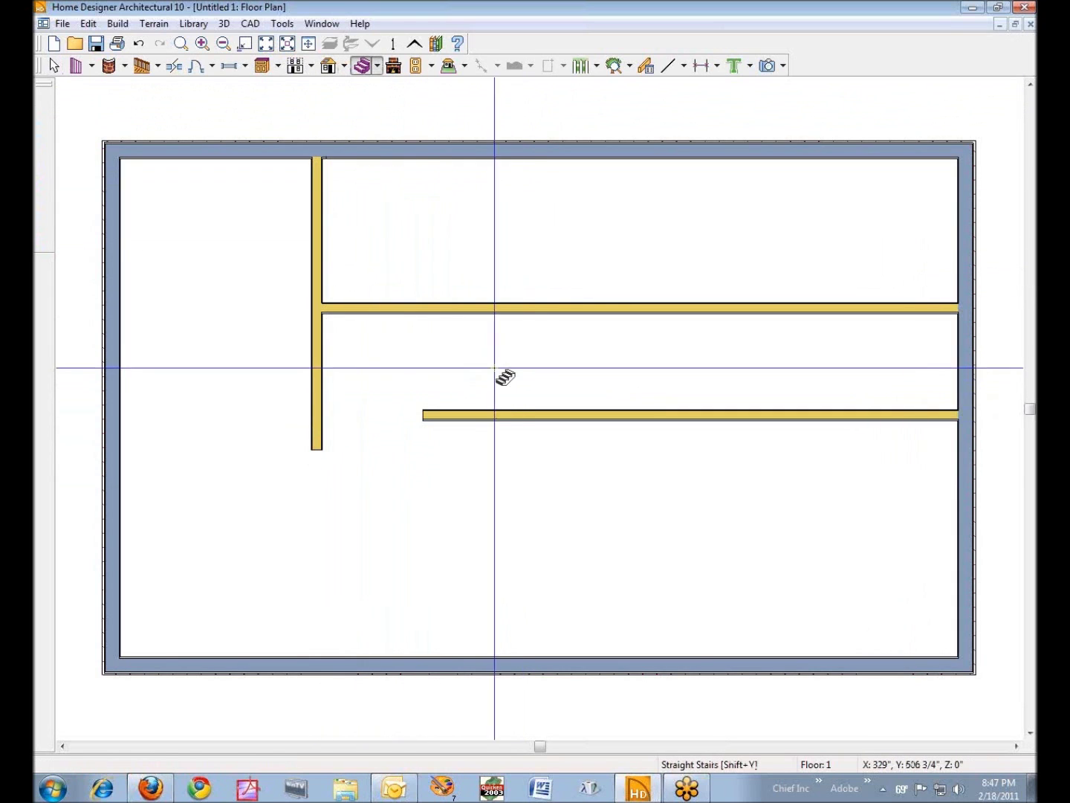
drag(426, 370, 693, 376)
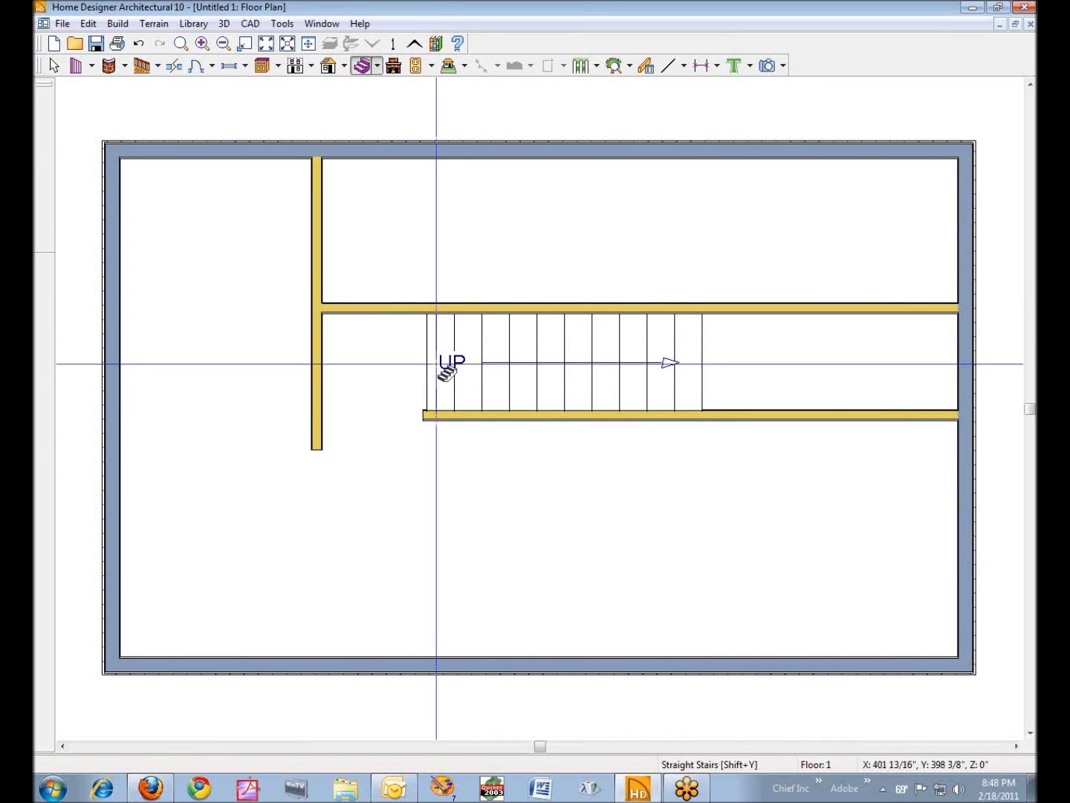
Check the foot of the stairs in a full camera view and compare it with the angled-stairs reference photo in the browser.
click(778, 68)
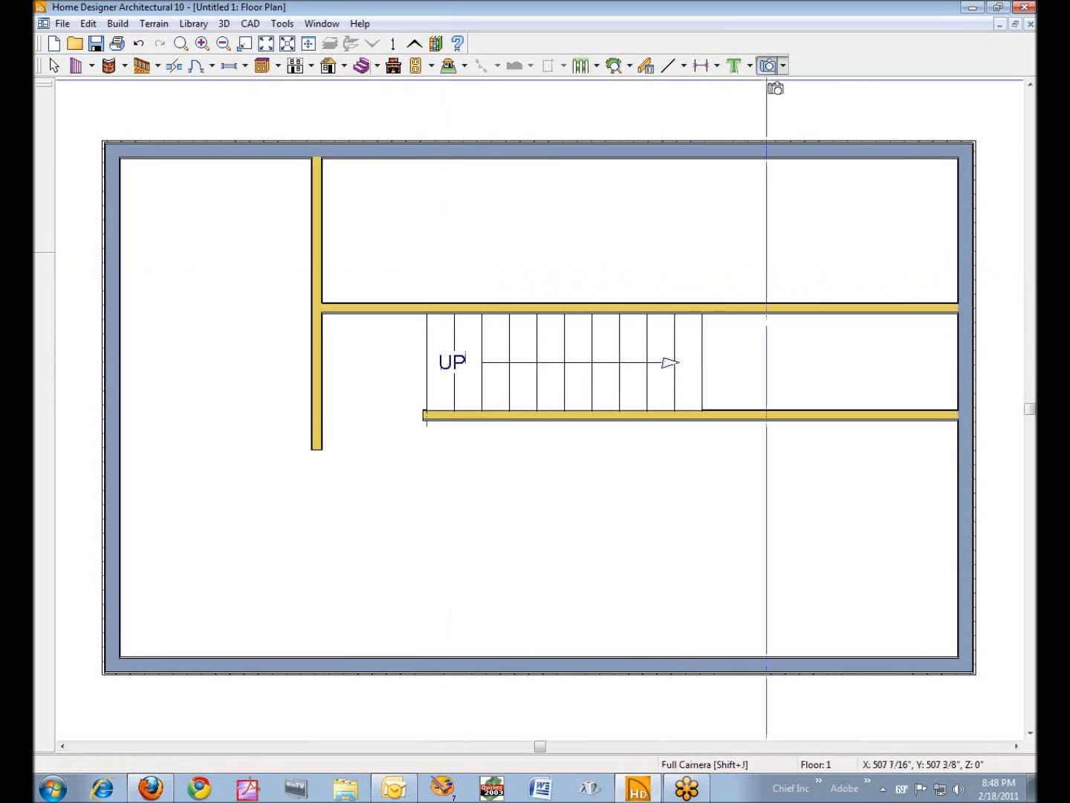
drag(302, 577, 391, 402)
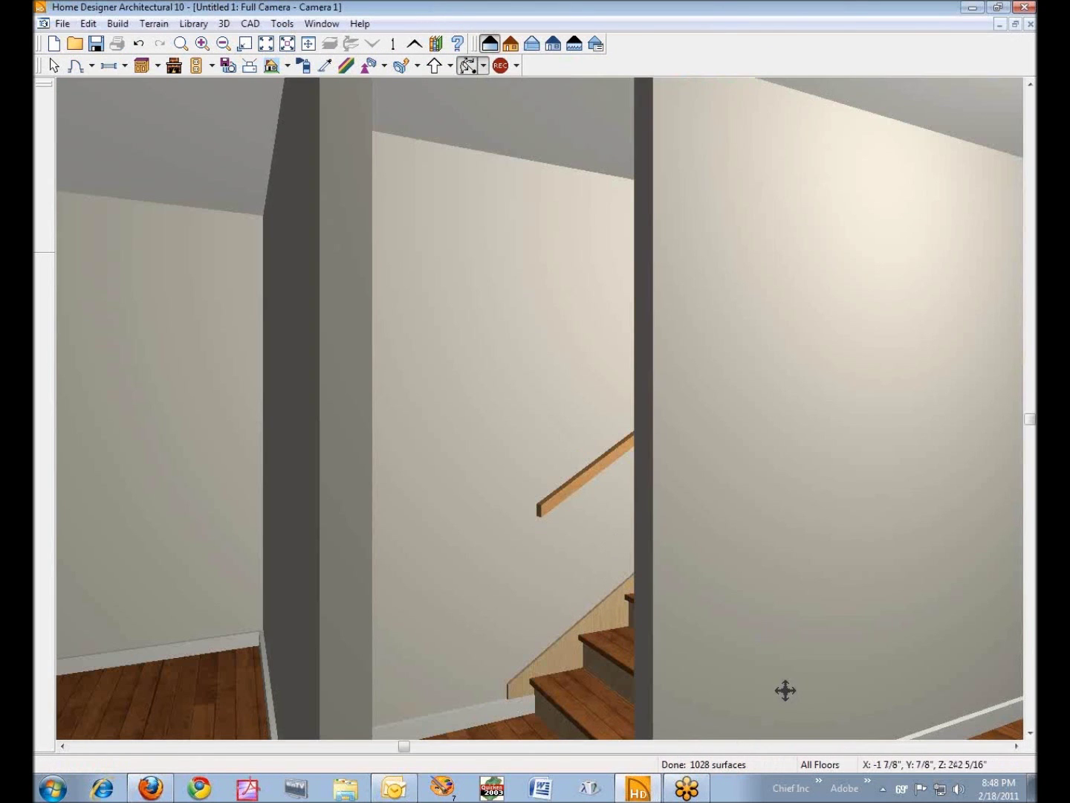
click(1031, 732)
click(1030, 732)
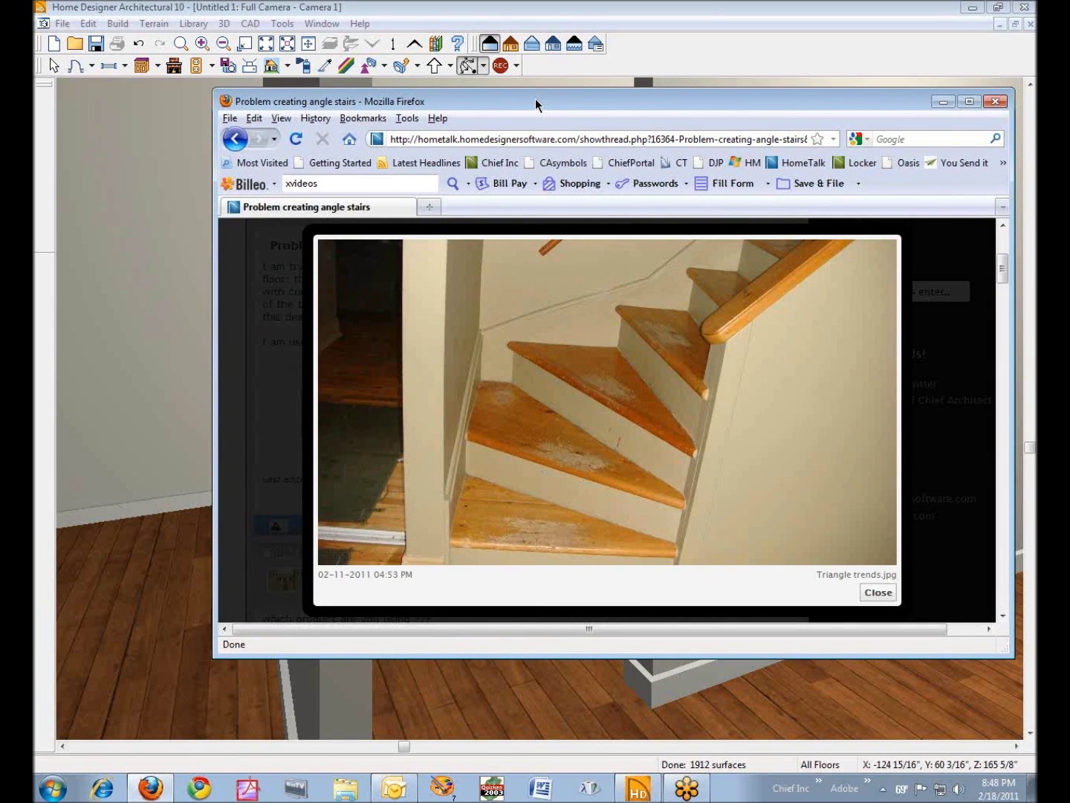
drag(534, 98, 1069, 111)
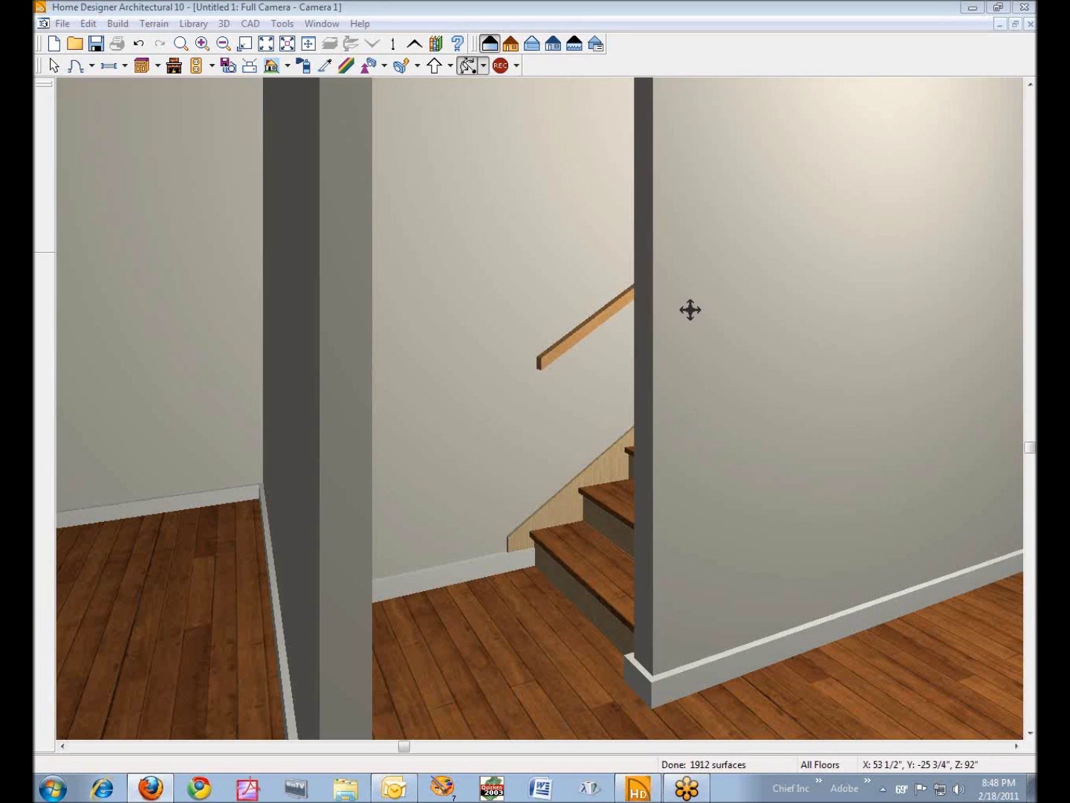
click(1030, 24)
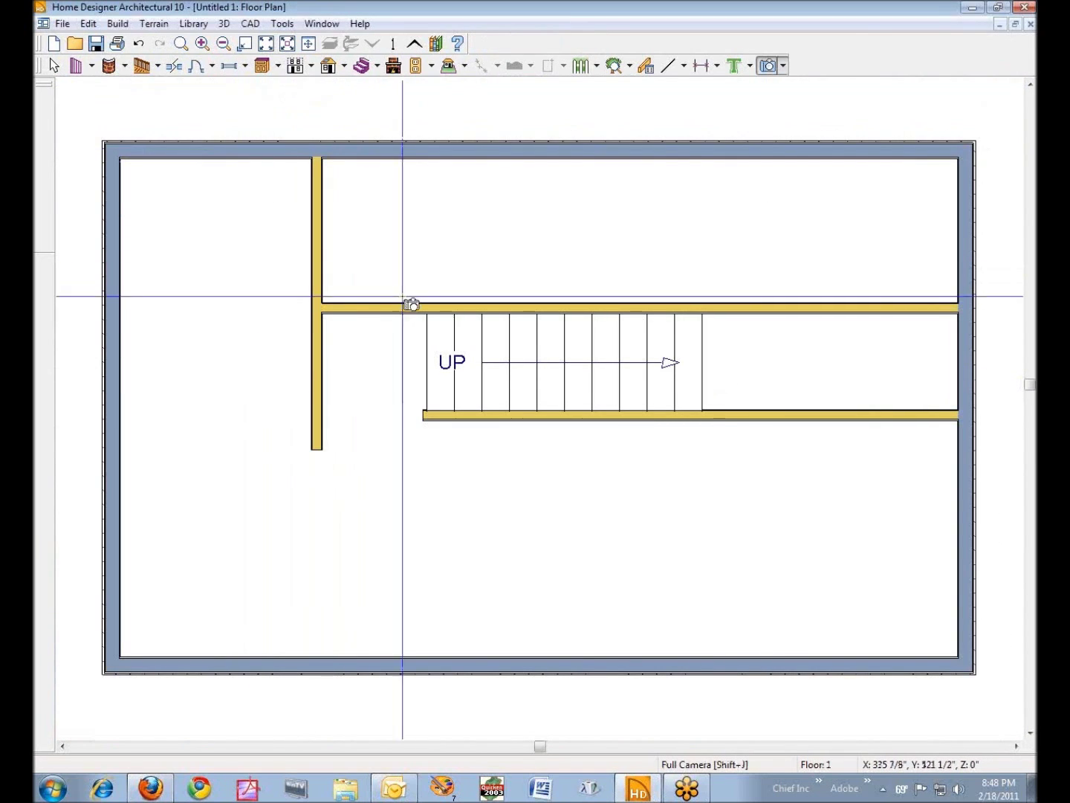
Draw invisible walls across the gap between the lower interior wall and the vertical wall, and across the top end of the stairs.
click(91, 66)
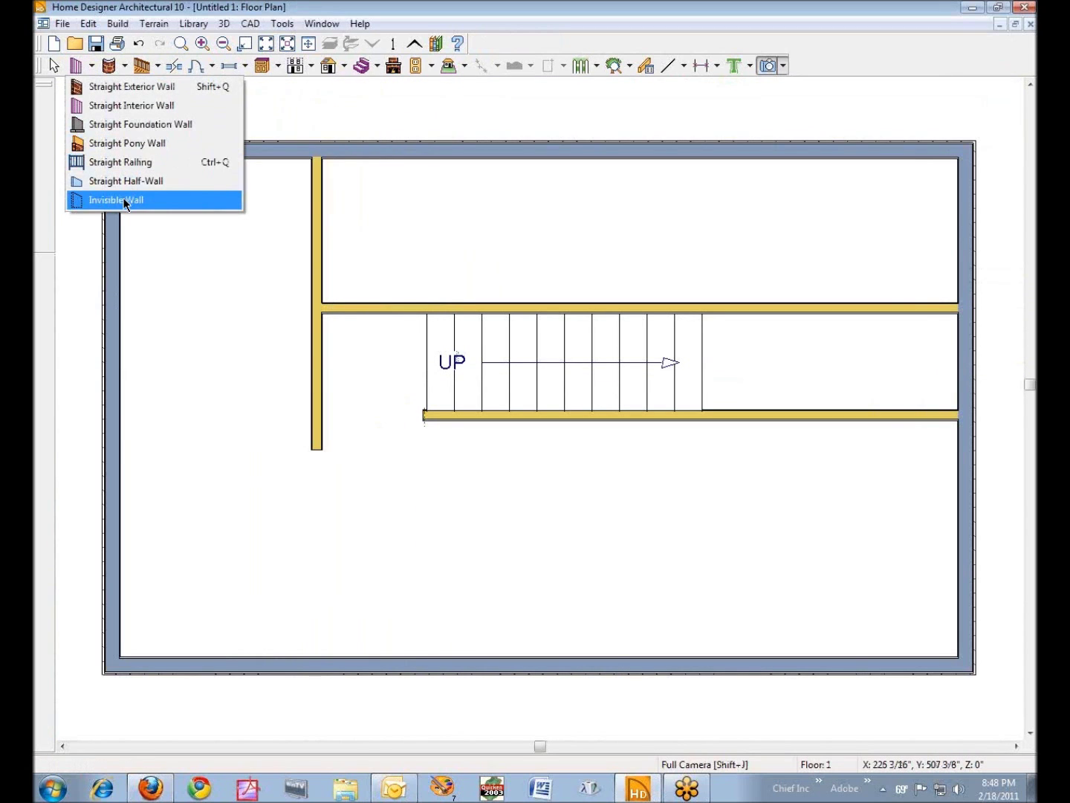
click(124, 202)
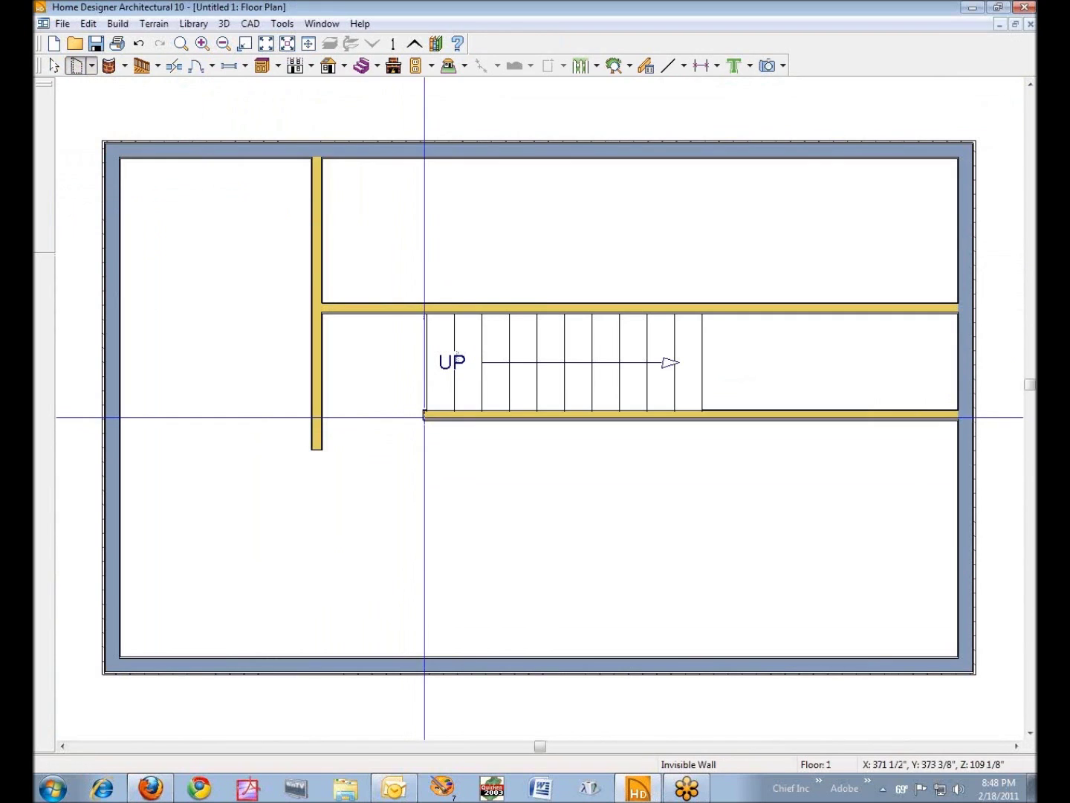
mouse_move(425, 418)
mouse_down()
mouse_move(318, 413)
mouse_move(363, 379)
mouse_up()
right_click(364, 378)
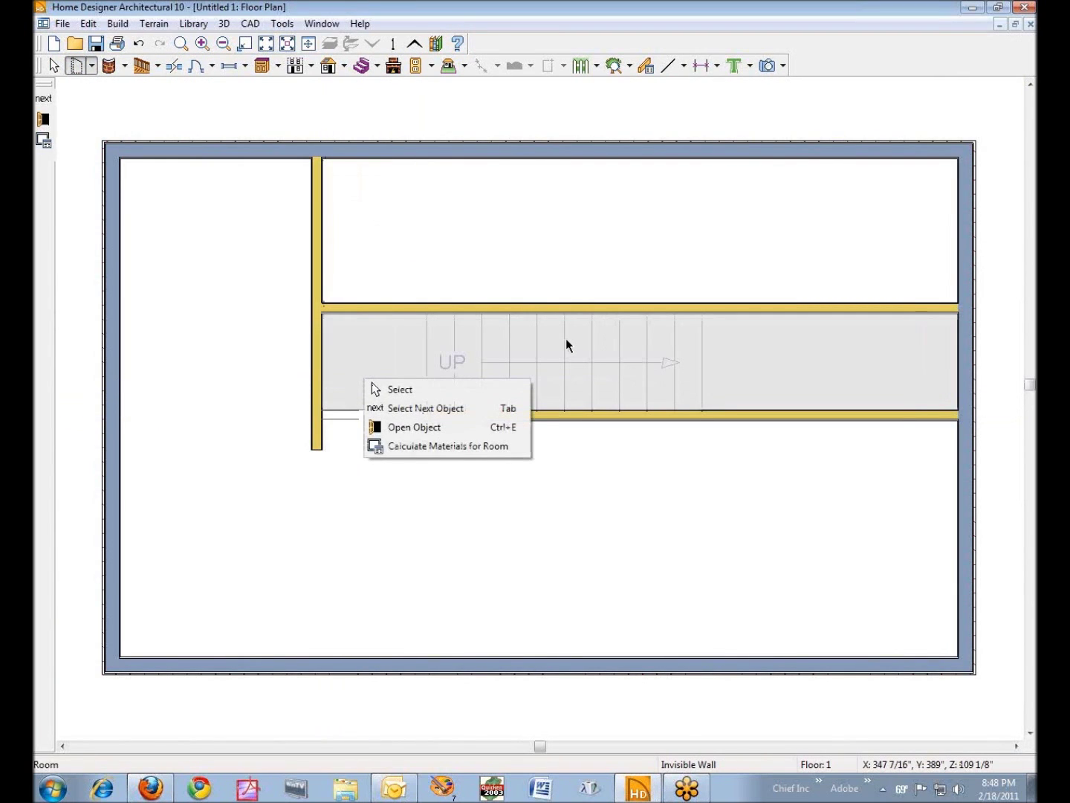
click(532, 318)
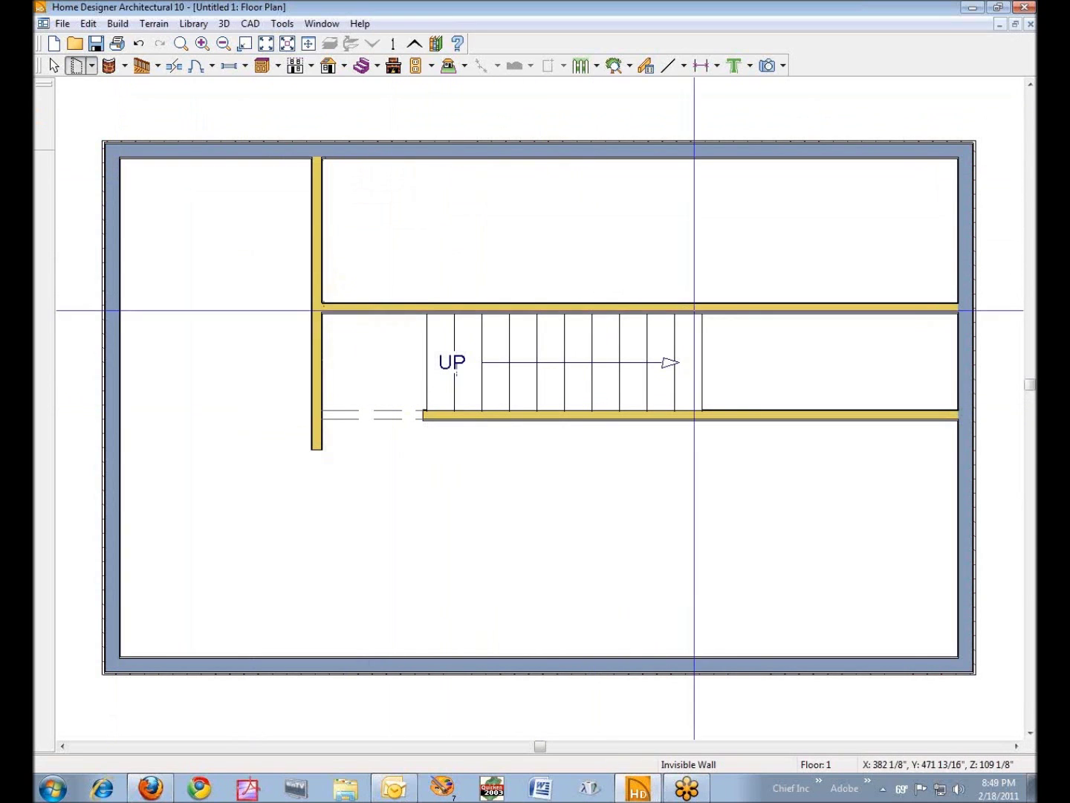
drag(704, 413, 704, 313)
Set the floor elevation of the room enclosing the stairs to 28".
right_click(373, 354)
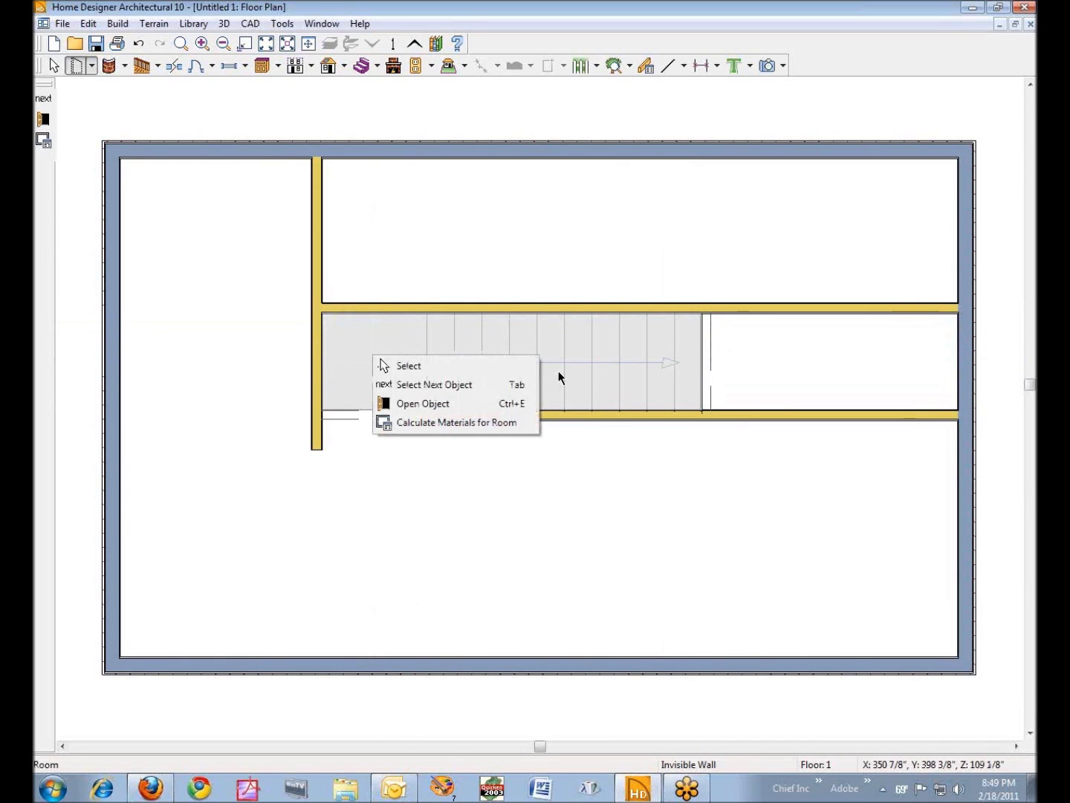
click(416, 404)
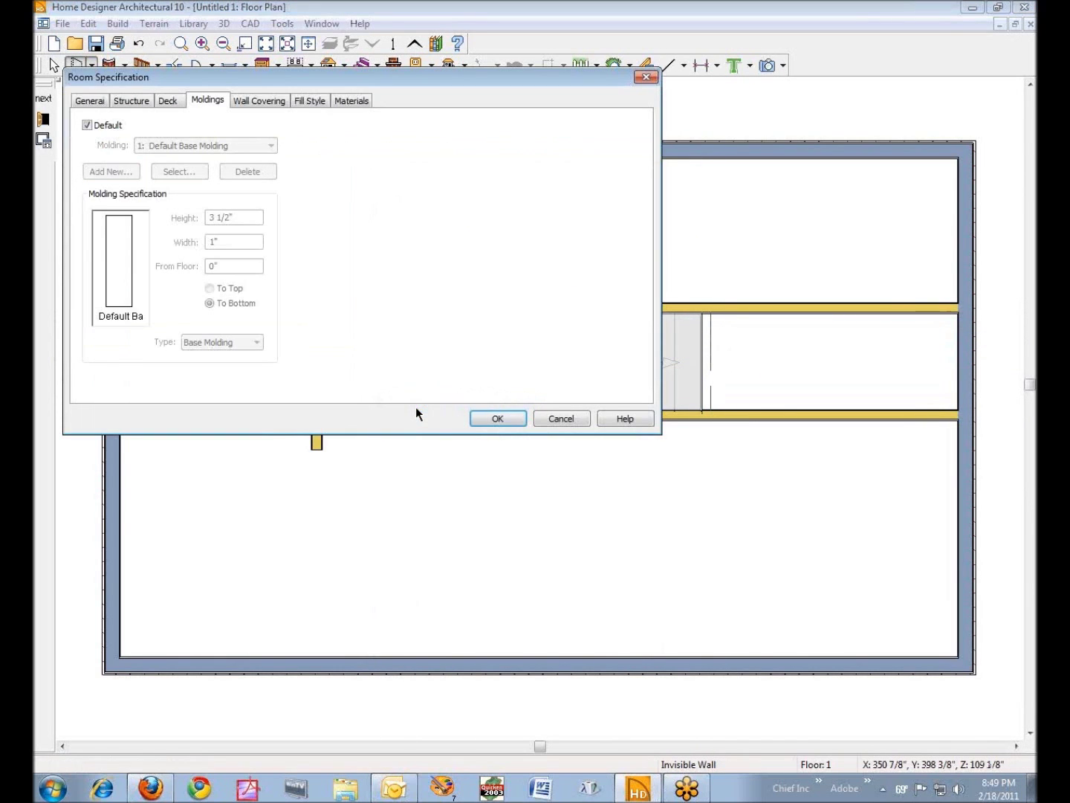
click(90, 102)
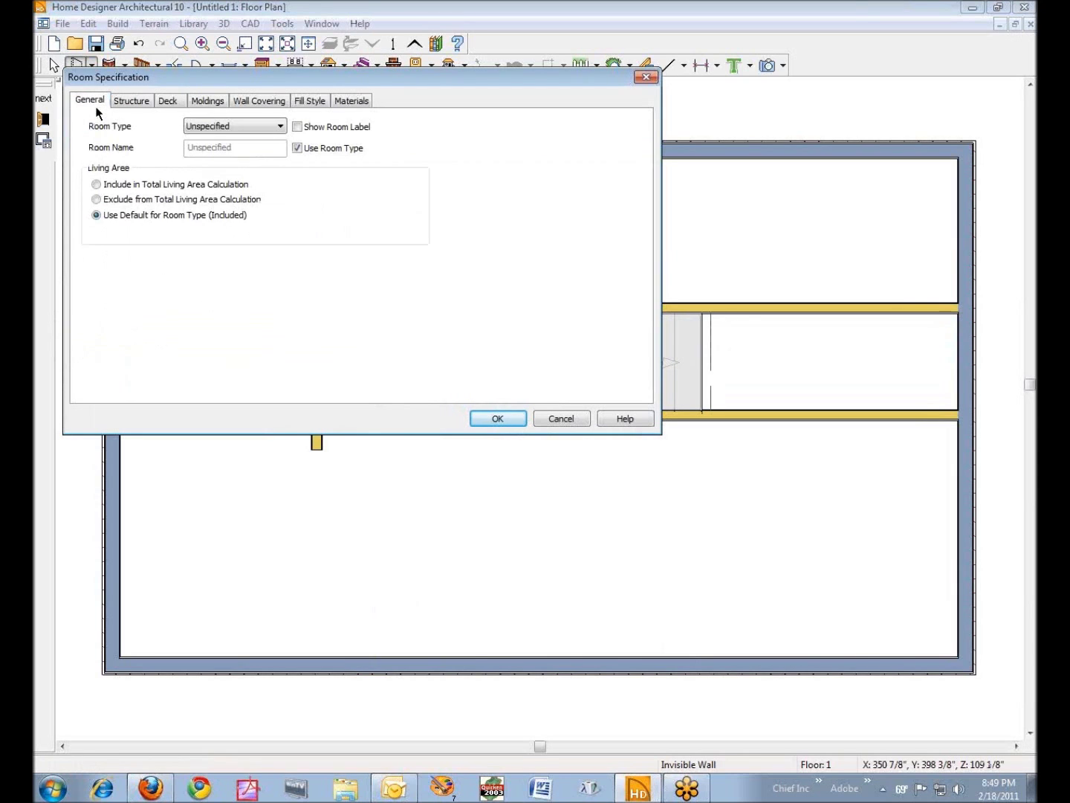
click(133, 101)
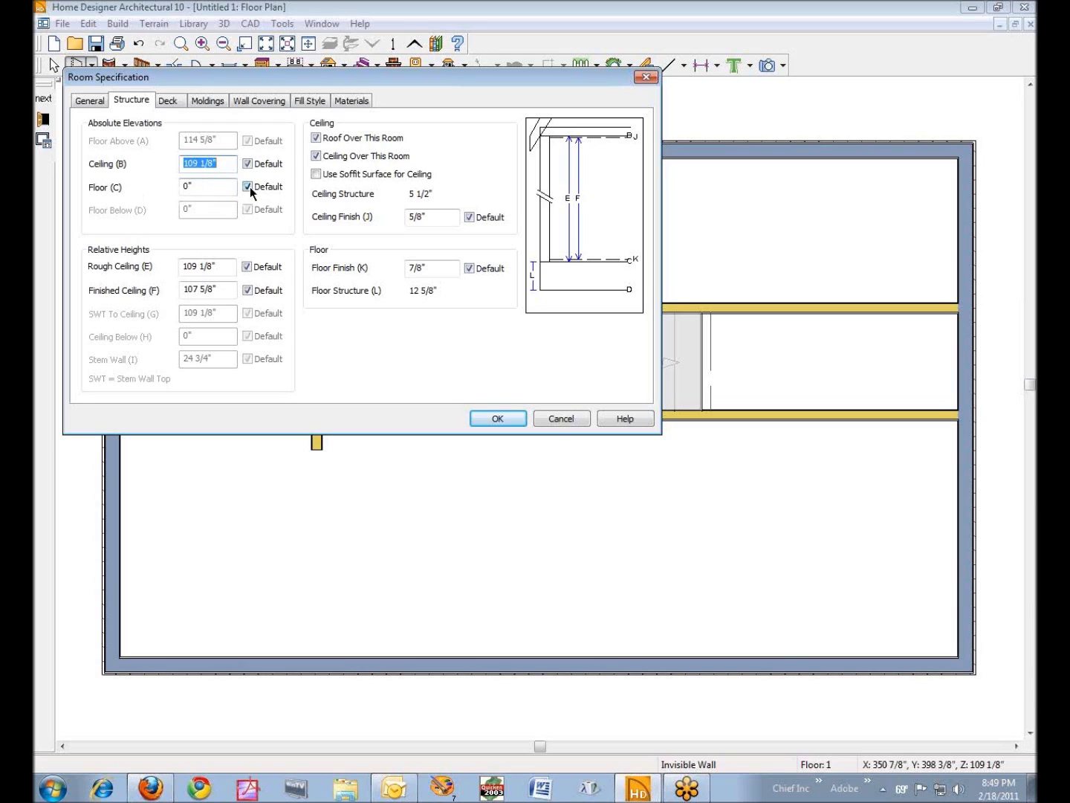
click(248, 186)
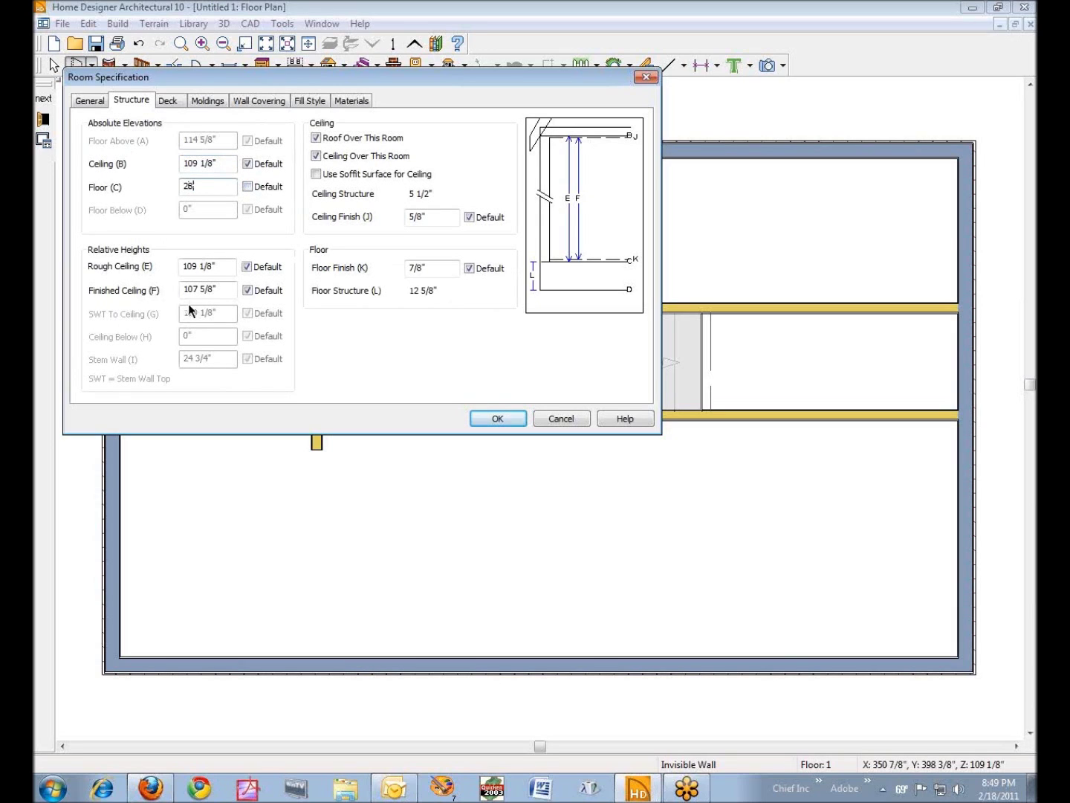
click(491, 416)
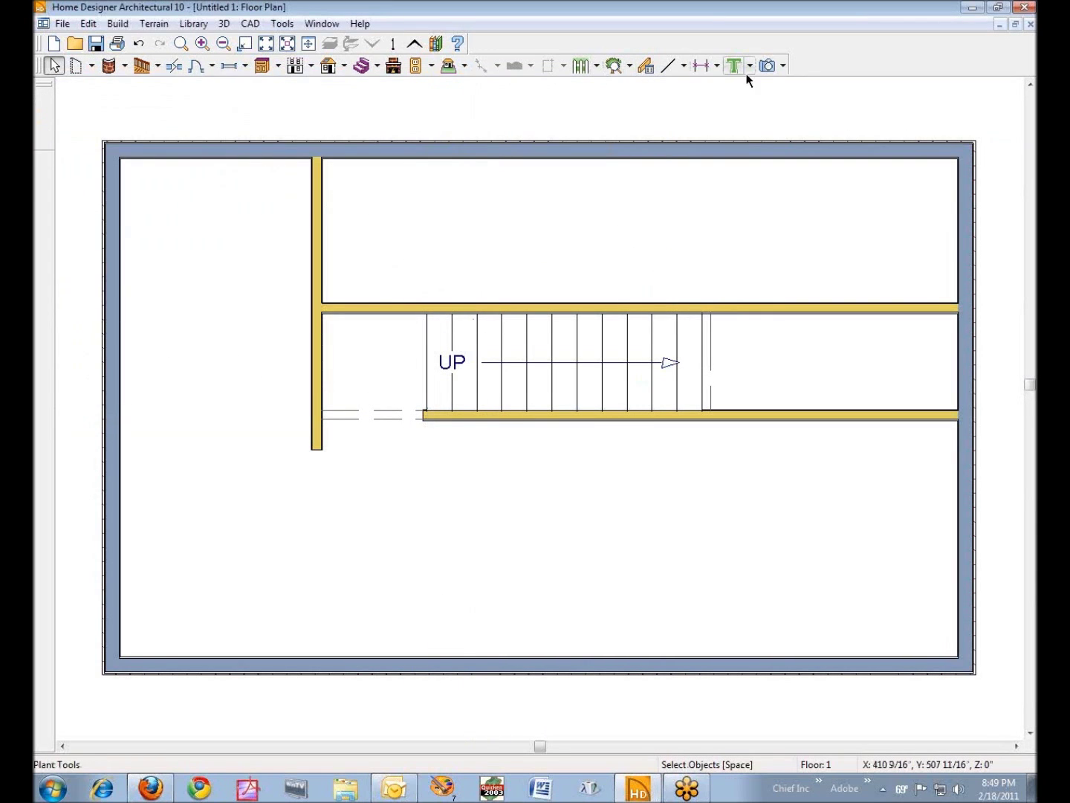
Examine the raised landing and the stairs in a full camera view from the lower left area of the plan.
click(764, 67)
drag(312, 593, 381, 437)
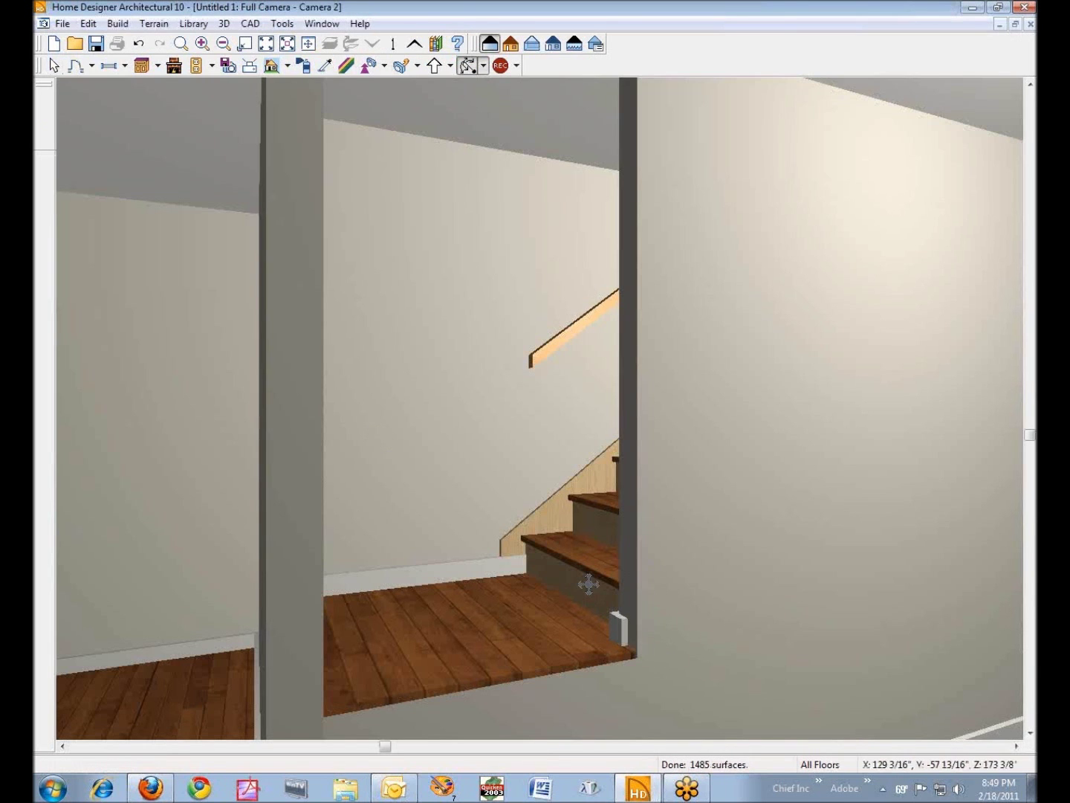
scroll(1027, 734, down, 10)
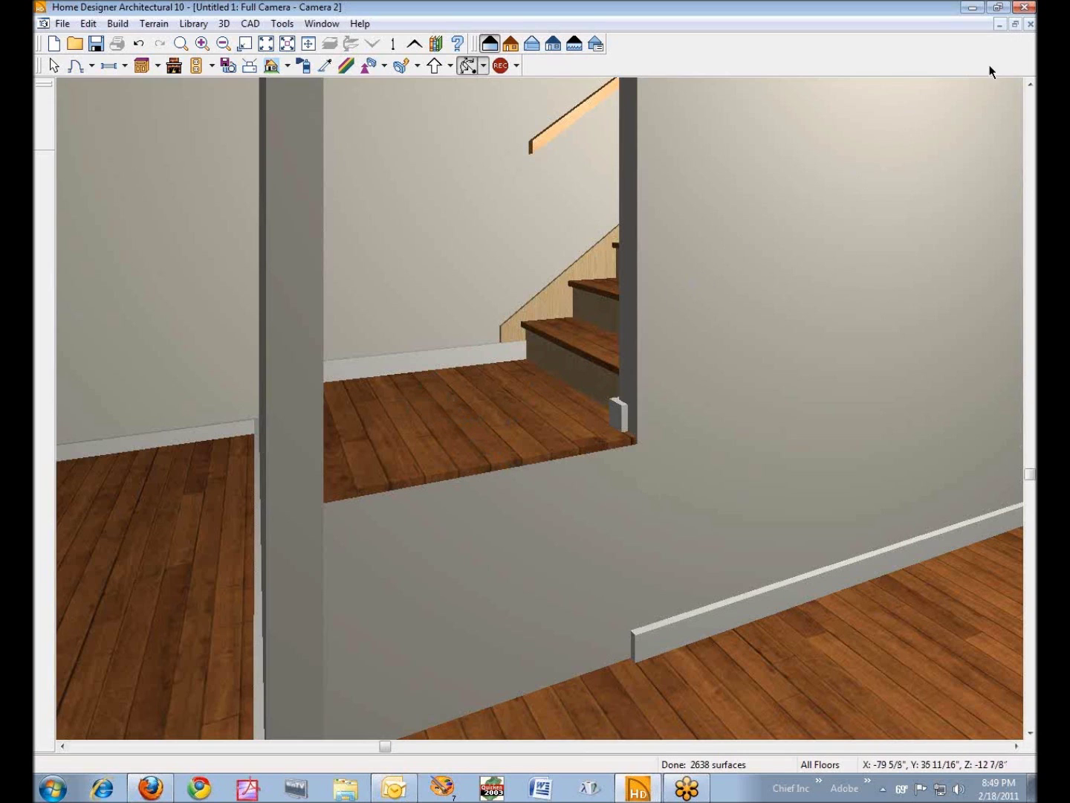
click(1031, 23)
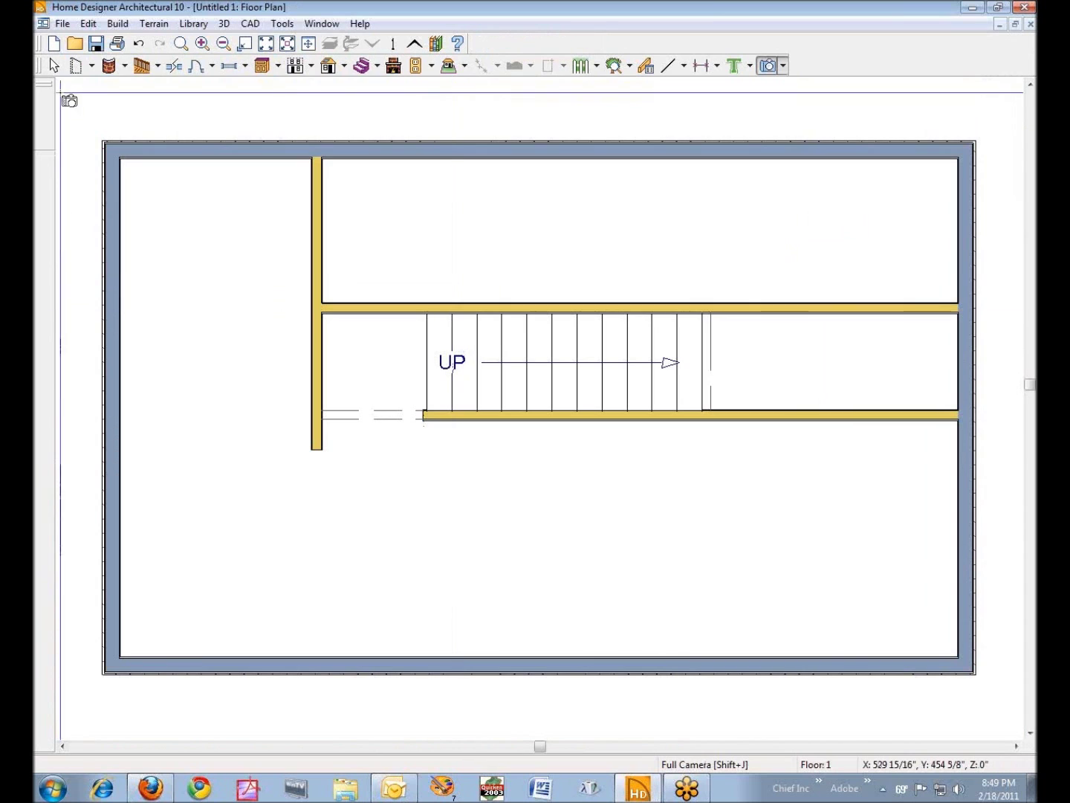
Draw an invisible wall across the foot of the stairs and make the enclosed landing an Open Below room without a room label.
click(78, 68)
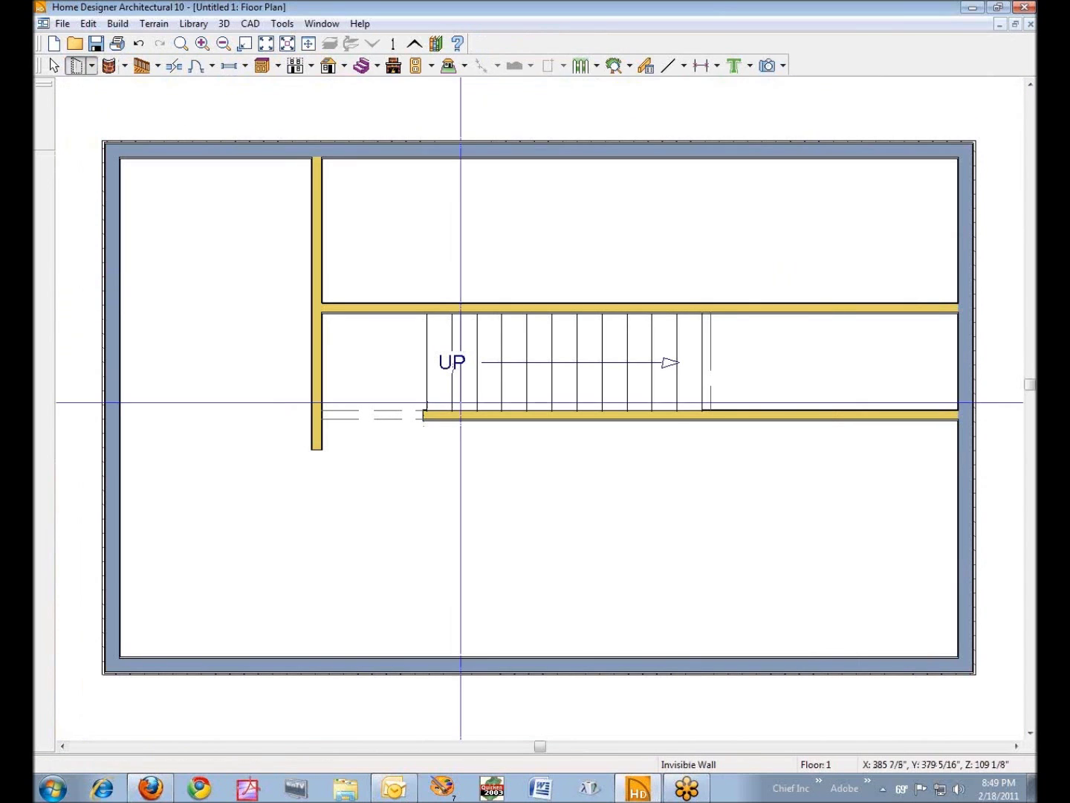
right_click(370, 374)
click(446, 422)
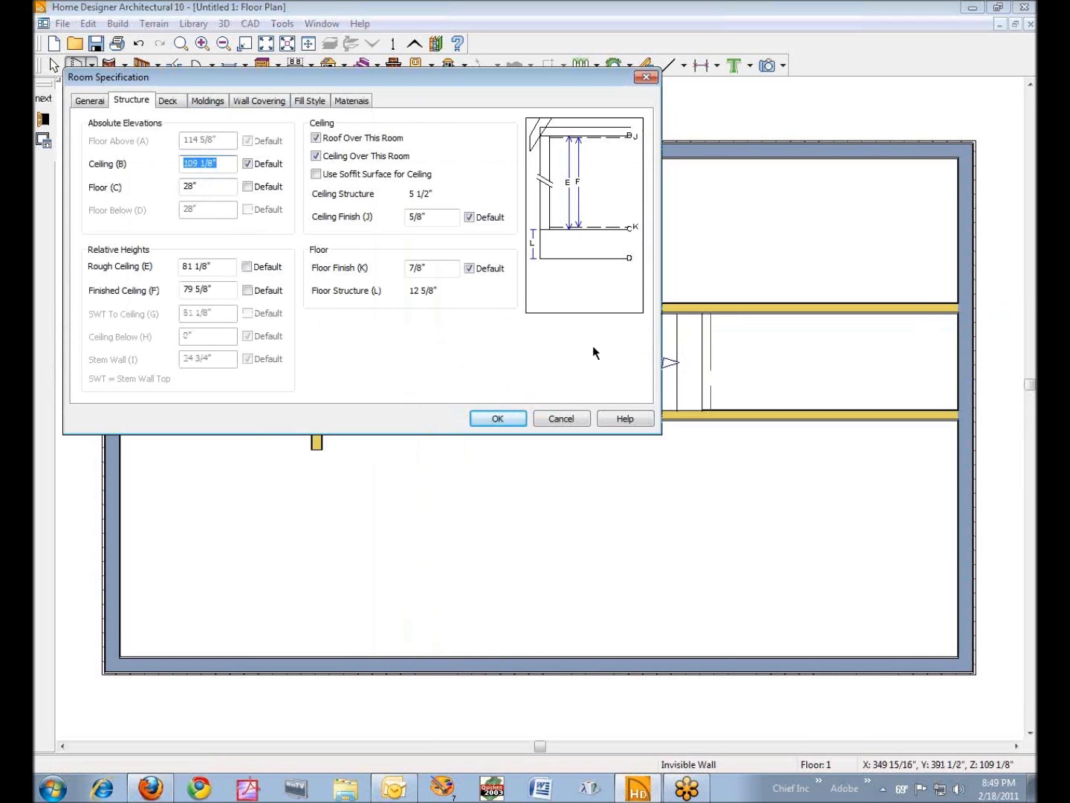
click(95, 101)
click(277, 127)
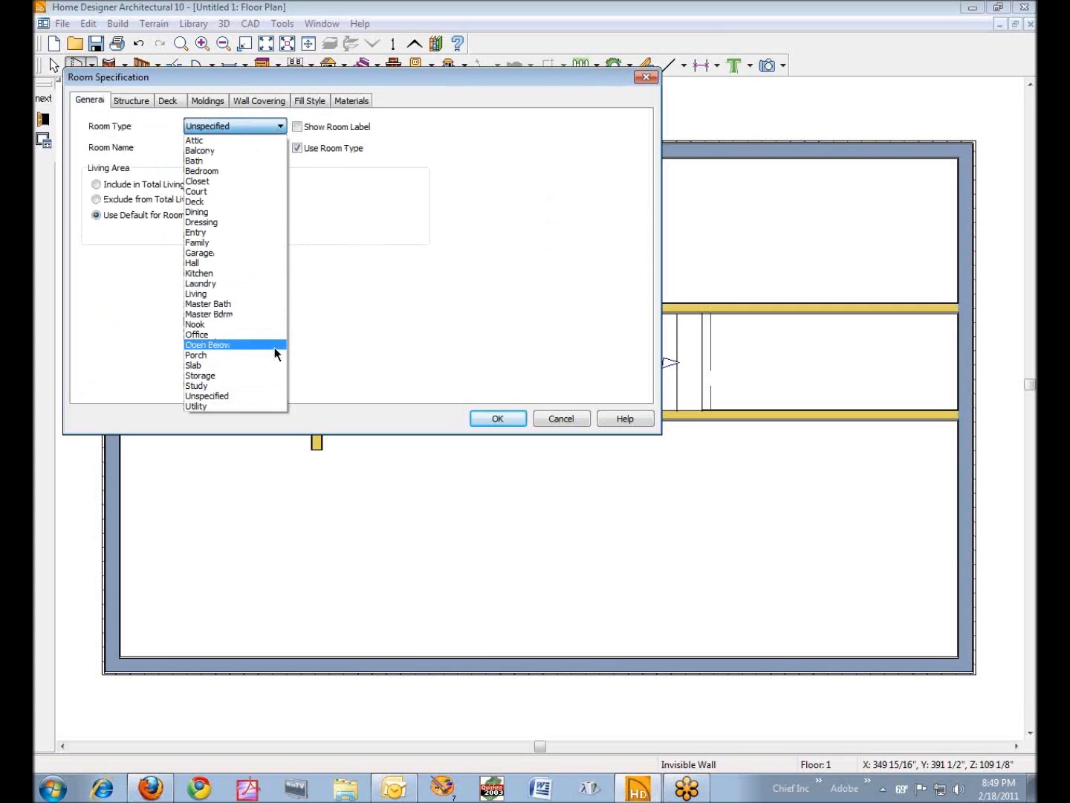
click(274, 344)
click(498, 420)
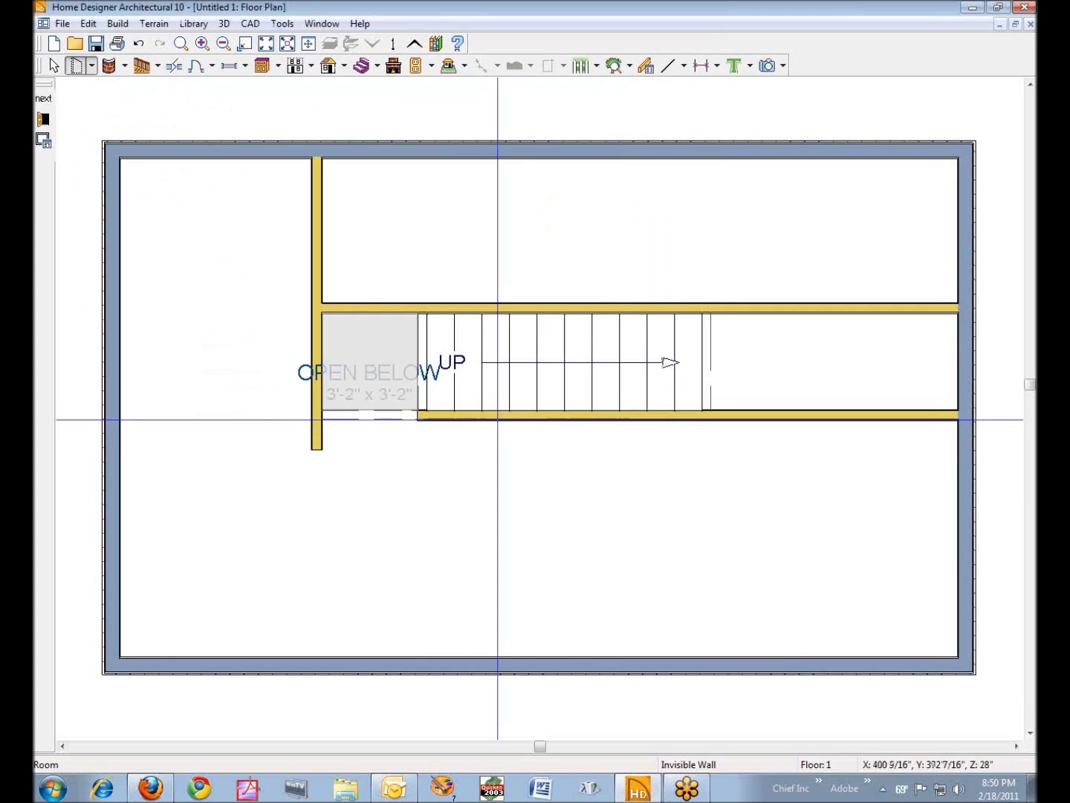
right_click(388, 341)
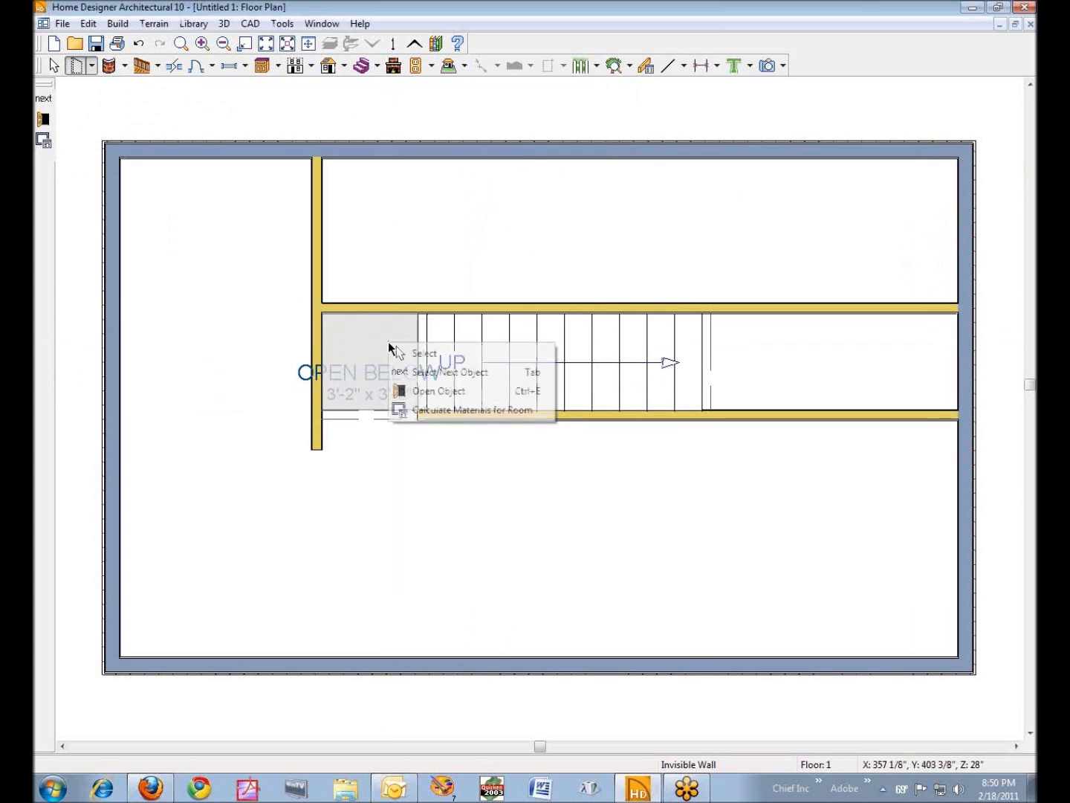
click(455, 390)
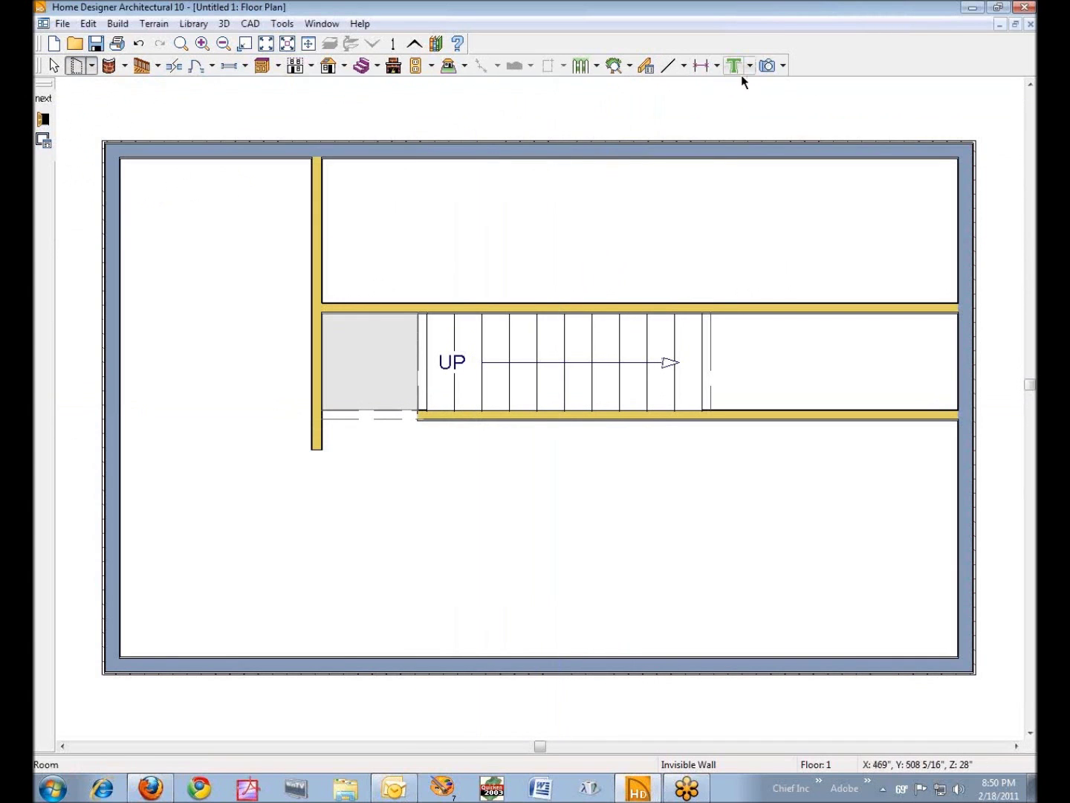
Examine the Open Below landing and the wall under its opening in a new full camera view.
click(769, 66)
drag(320, 603, 367, 452)
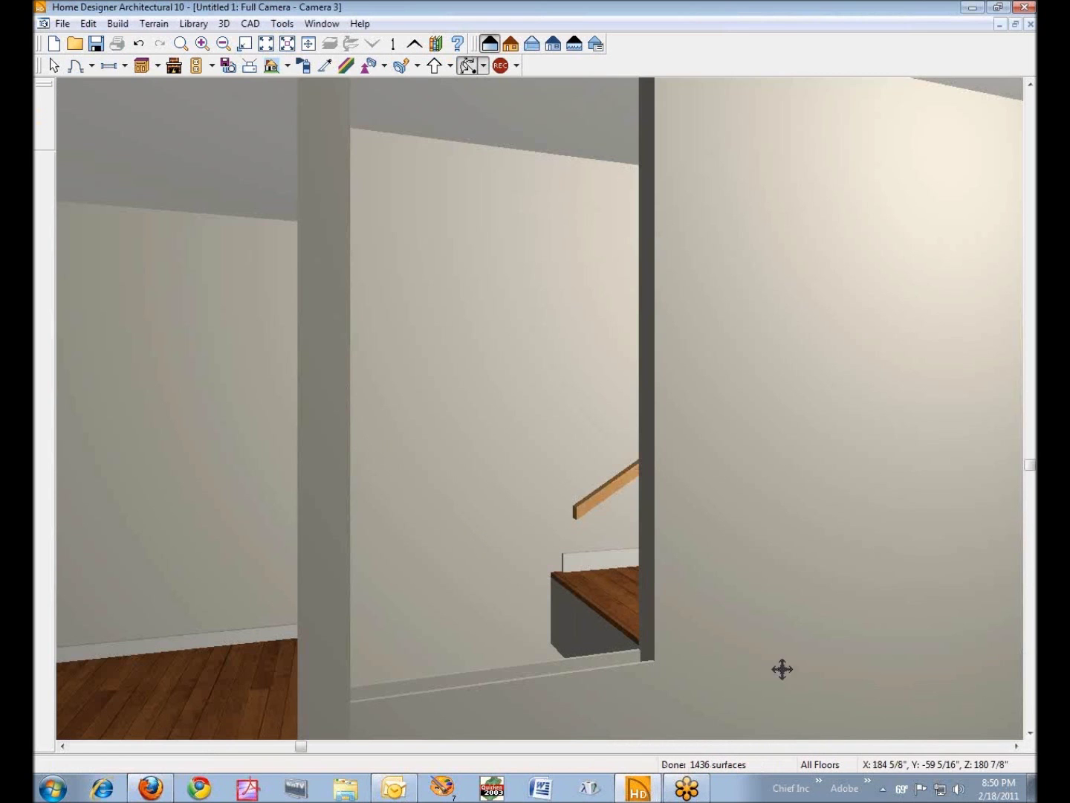
click(1029, 732)
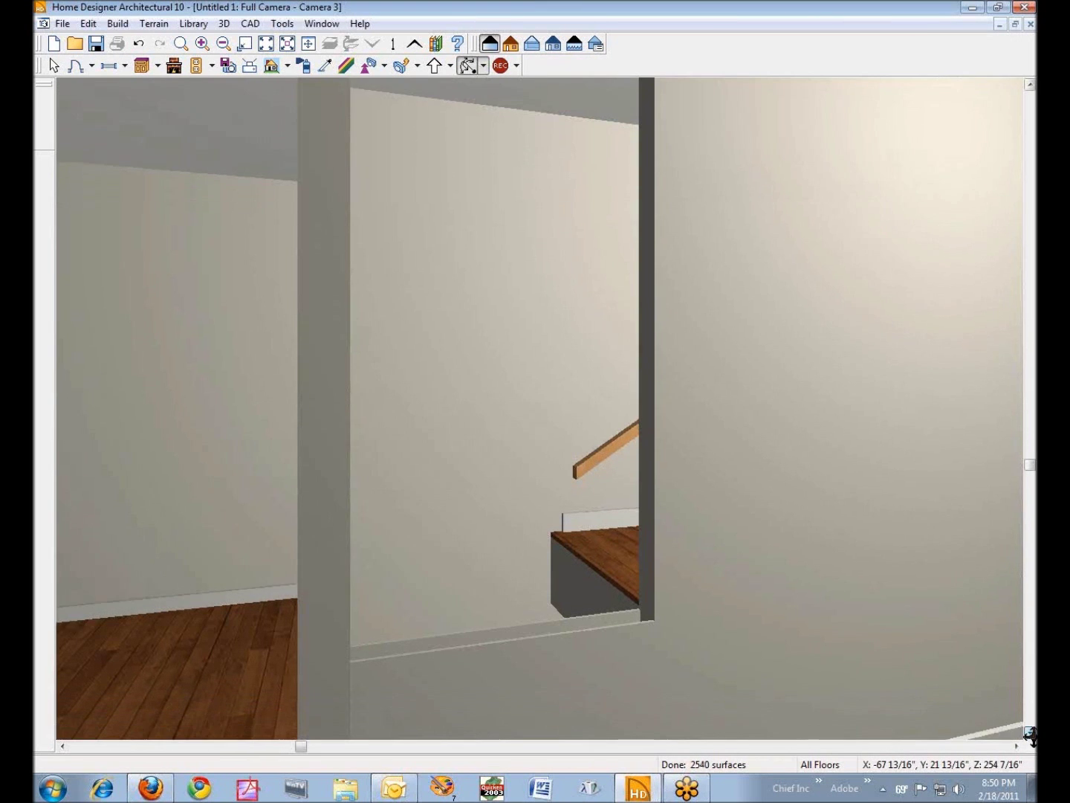
click(1029, 733)
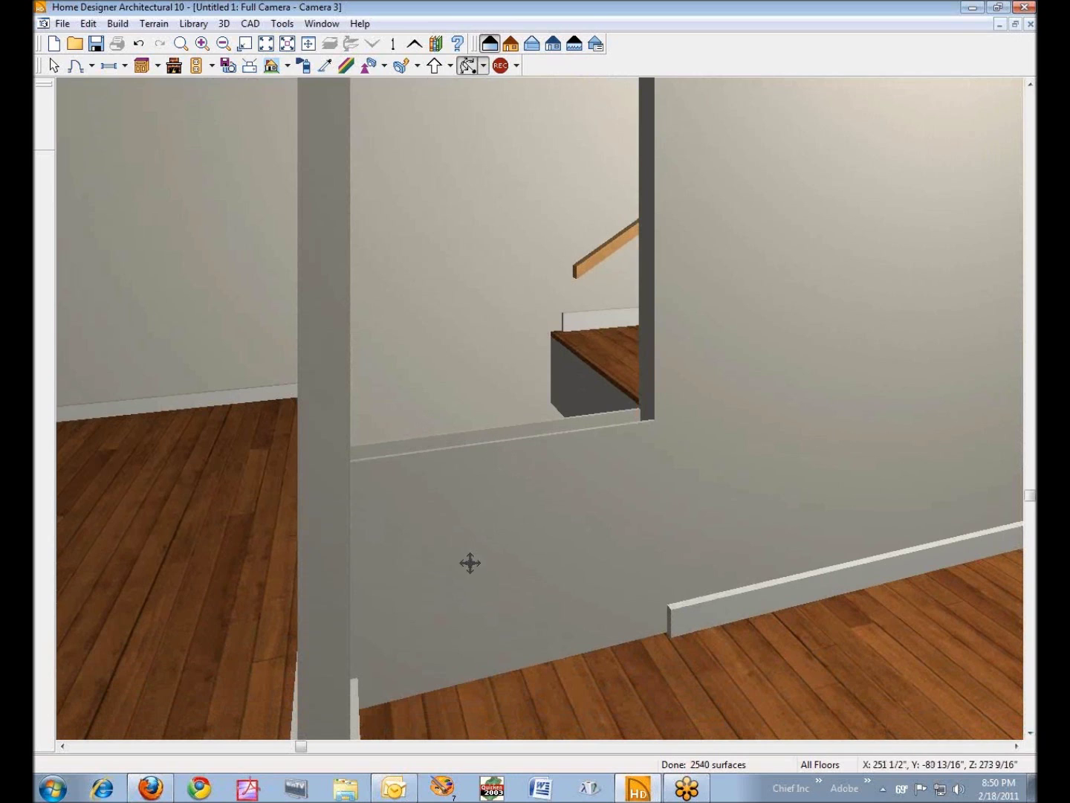
Examine the wall under the landing's opening in a cross section/elevation view taken from below the landing, selecting the room and wall there.
click(1030, 24)
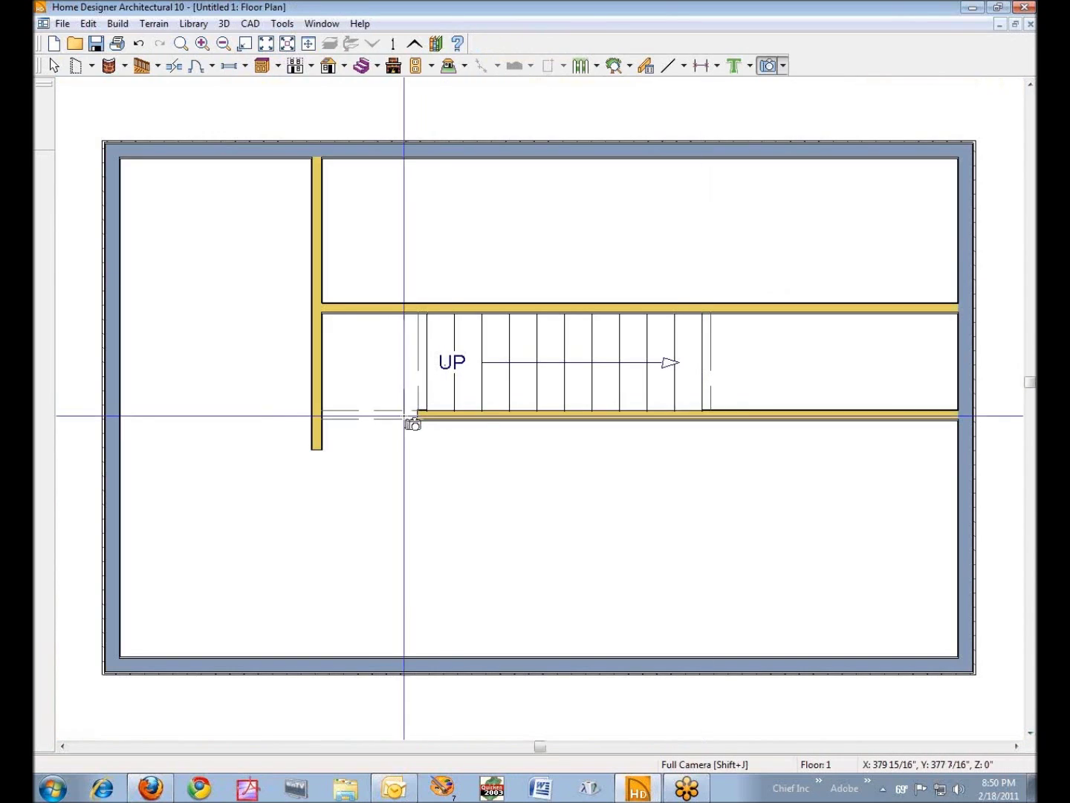
right_click(373, 364)
key(Escape)
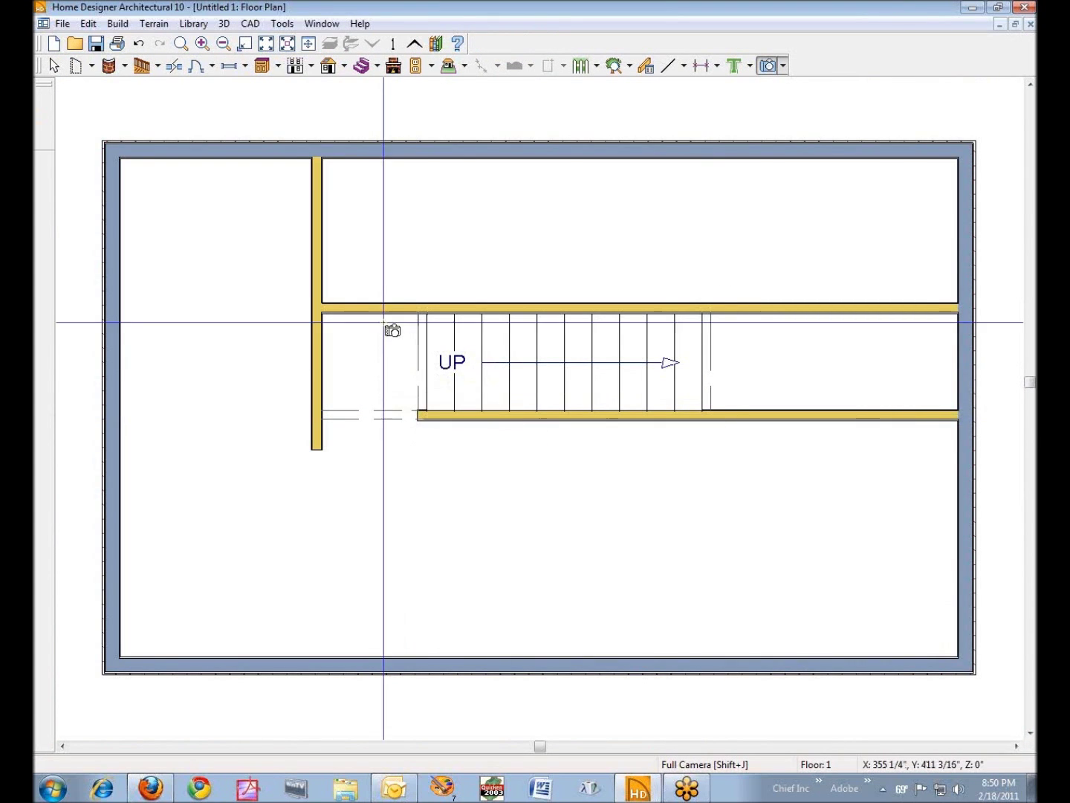
click(786, 66)
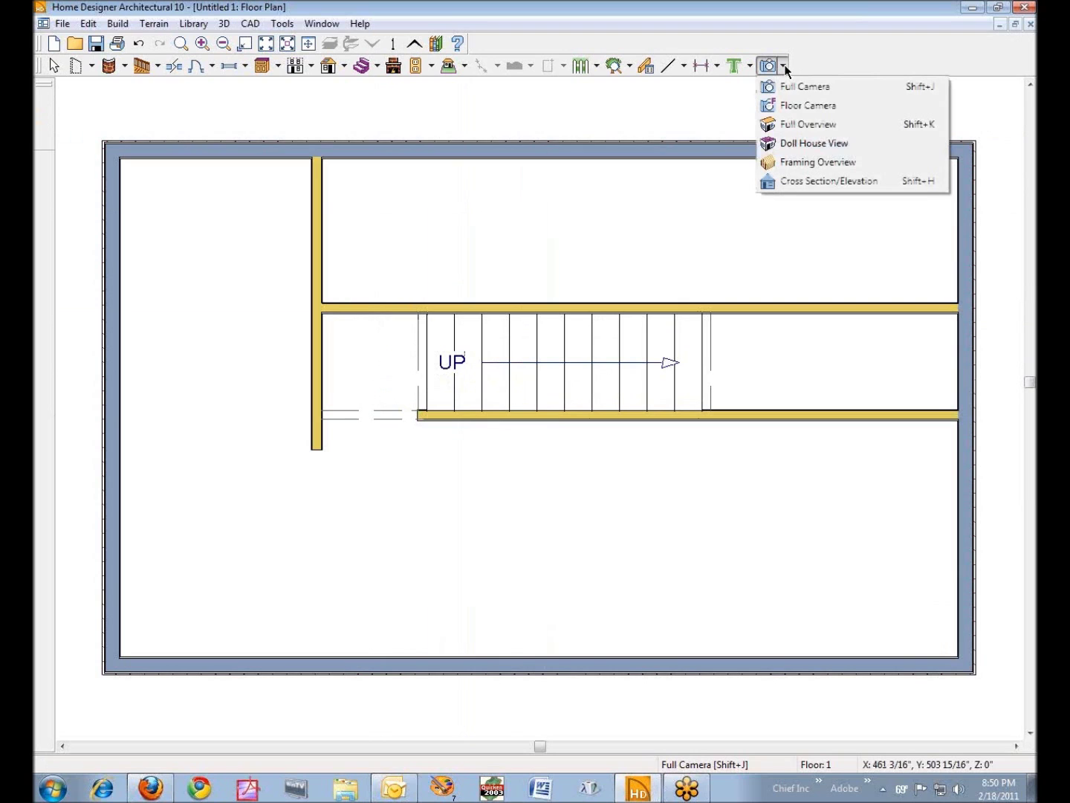
click(802, 183)
drag(391, 510, 397, 350)
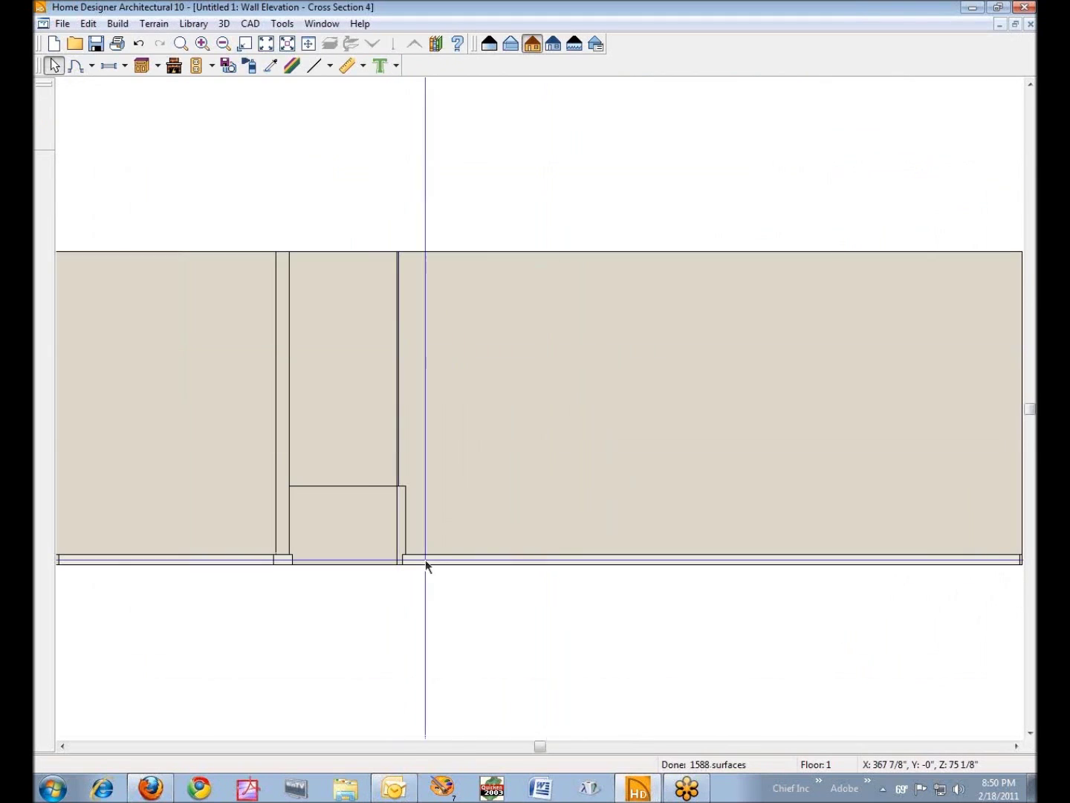
click(371, 505)
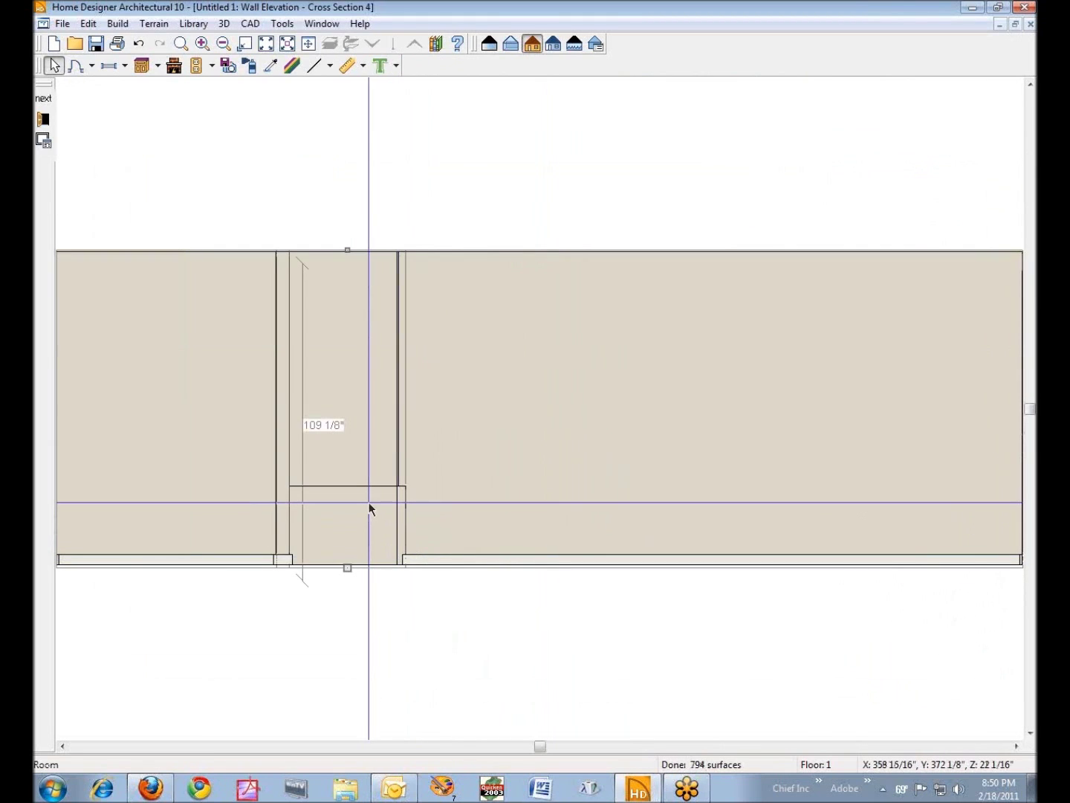
click(364, 500)
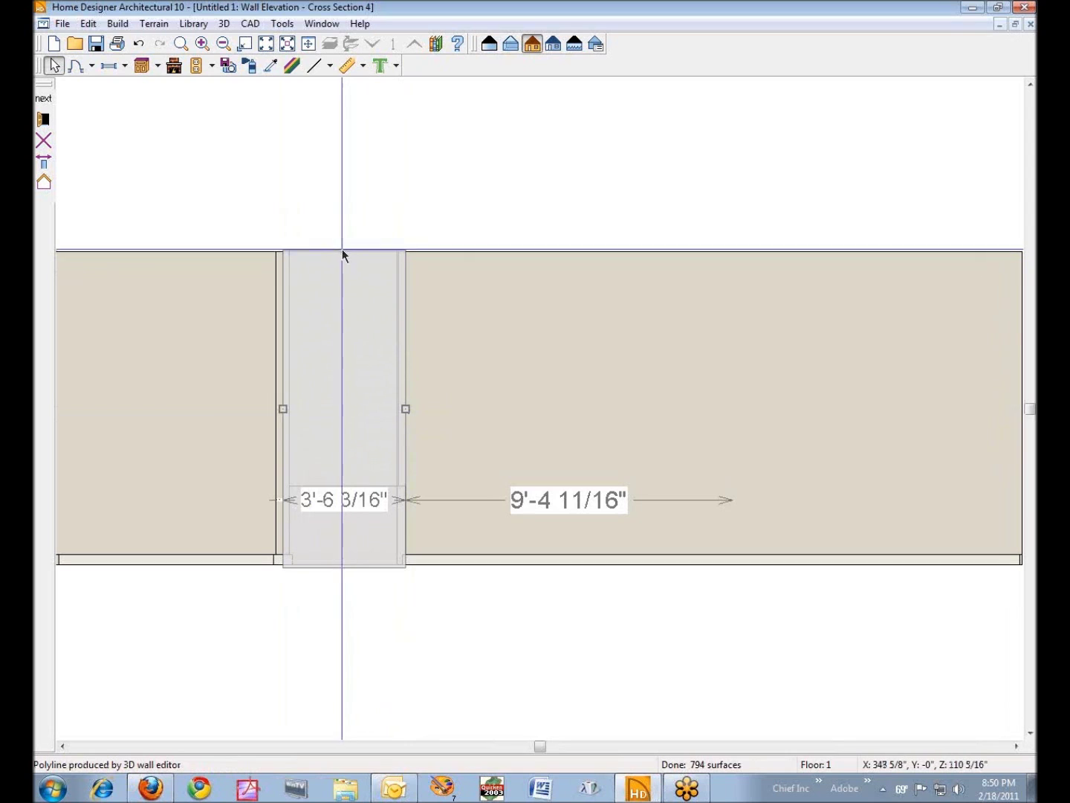
click(552, 215)
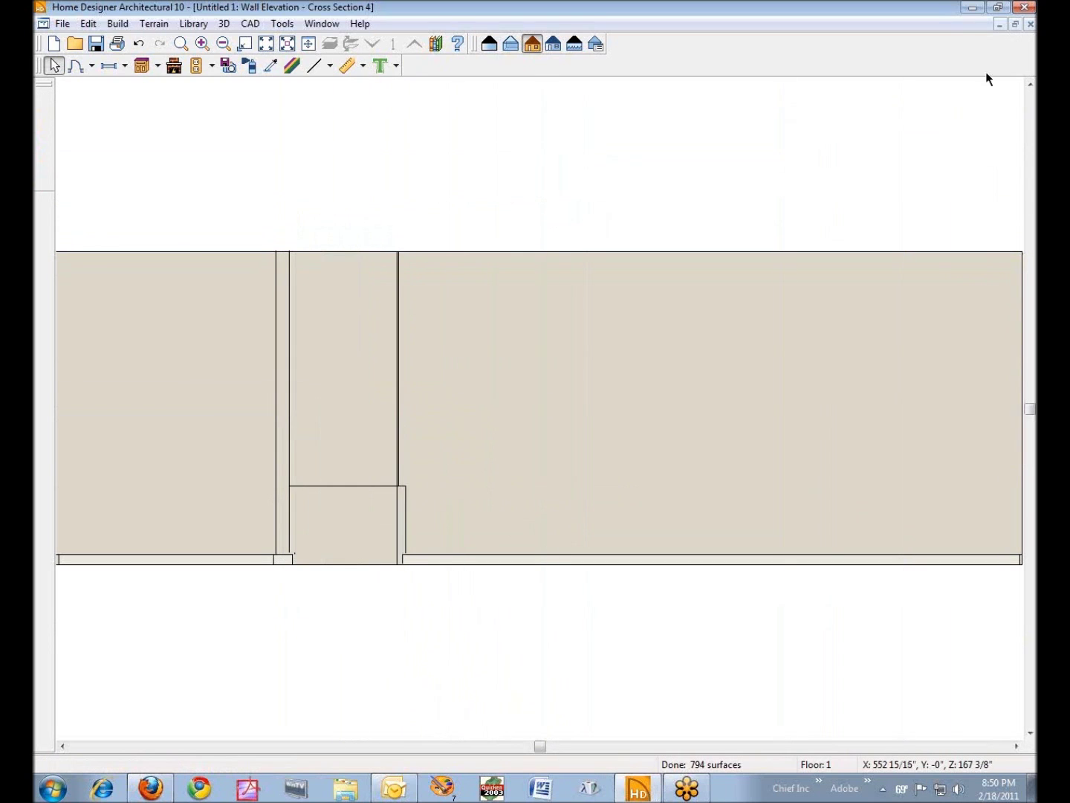
click(1030, 23)
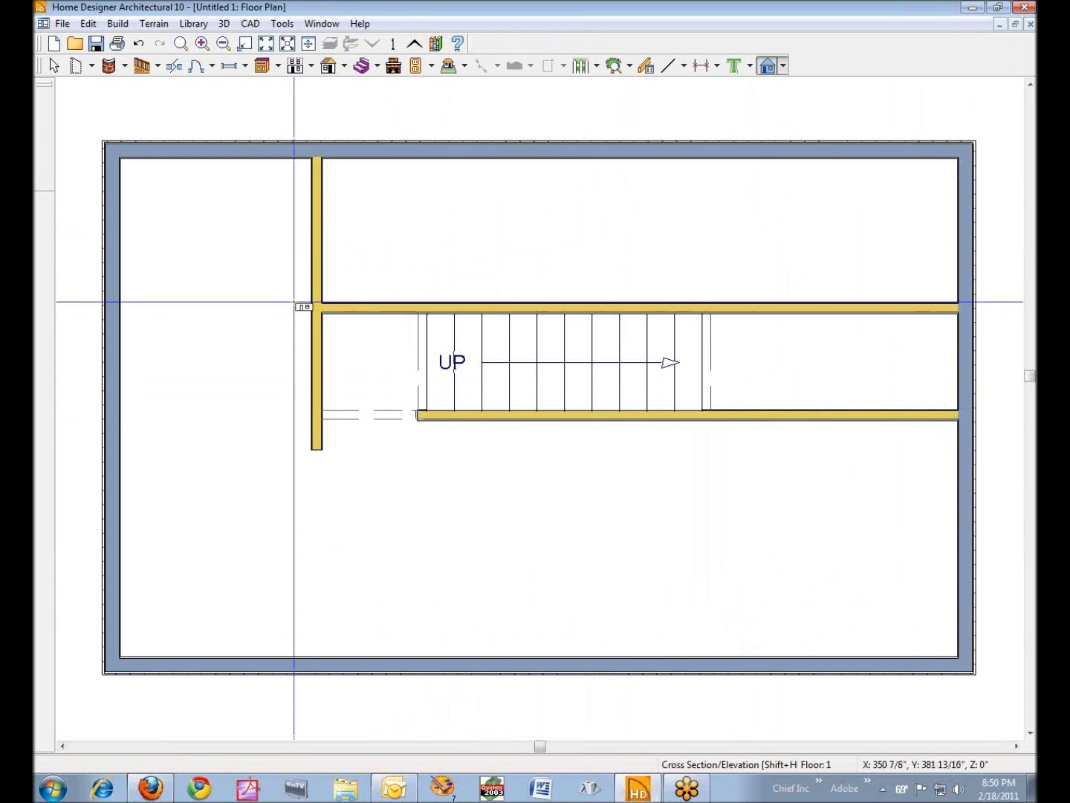
Shorten the vertical interior wall beside the landing to 8'-8 1/2" so it ends flush with the lower stair wall.
click(55, 66)
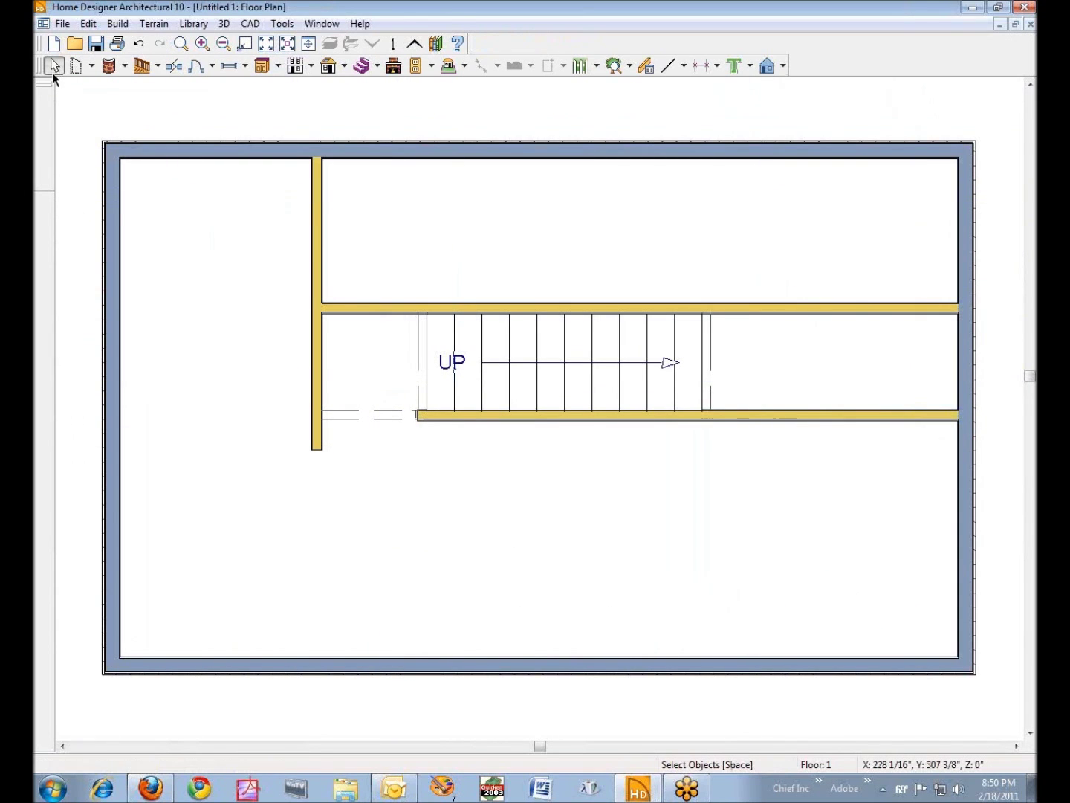
click(318, 394)
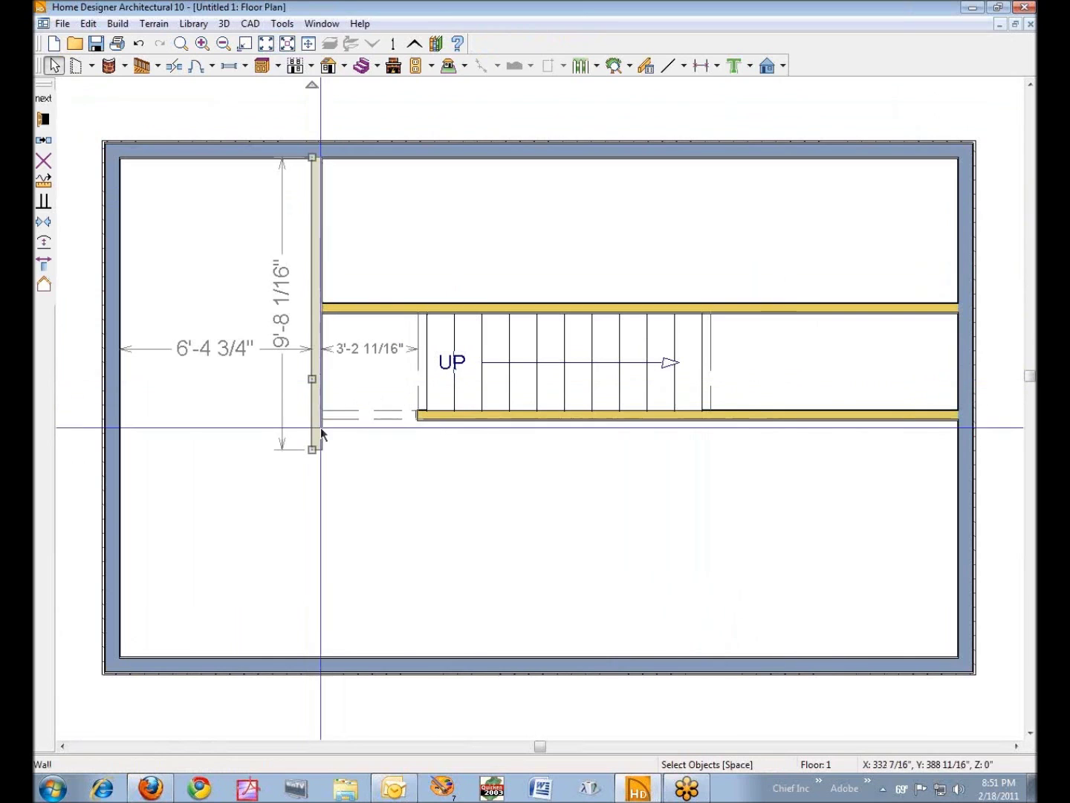
drag(312, 449, 317, 420)
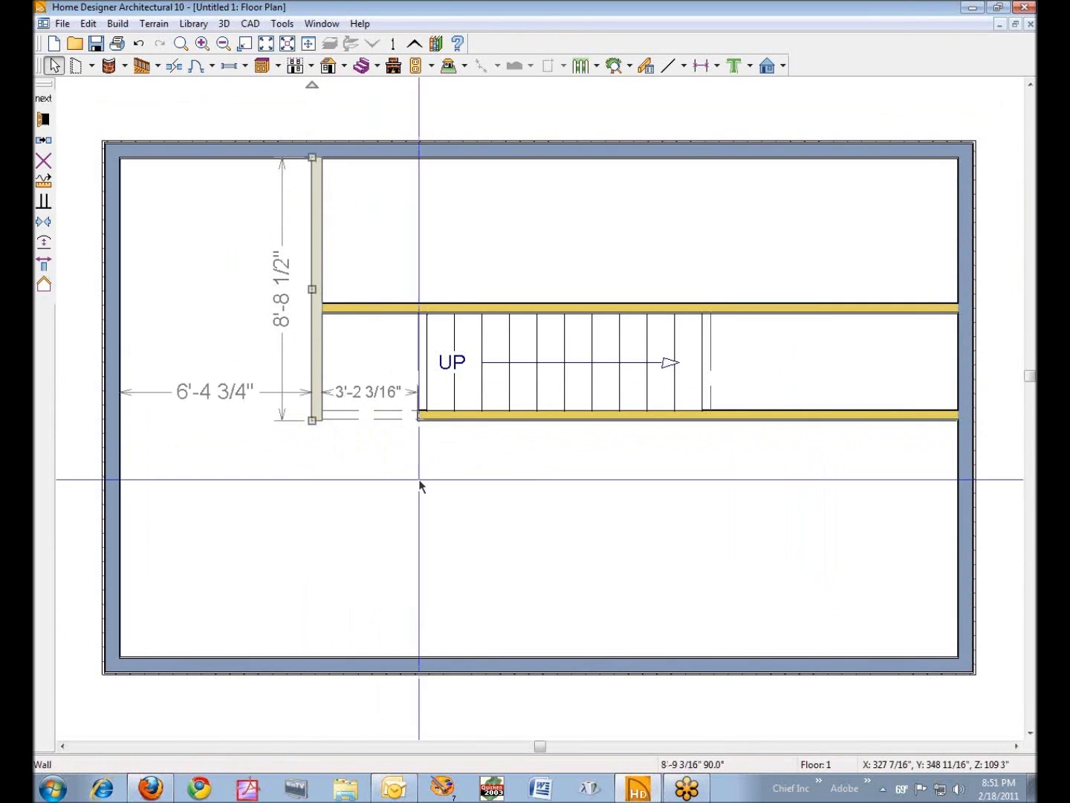
click(405, 478)
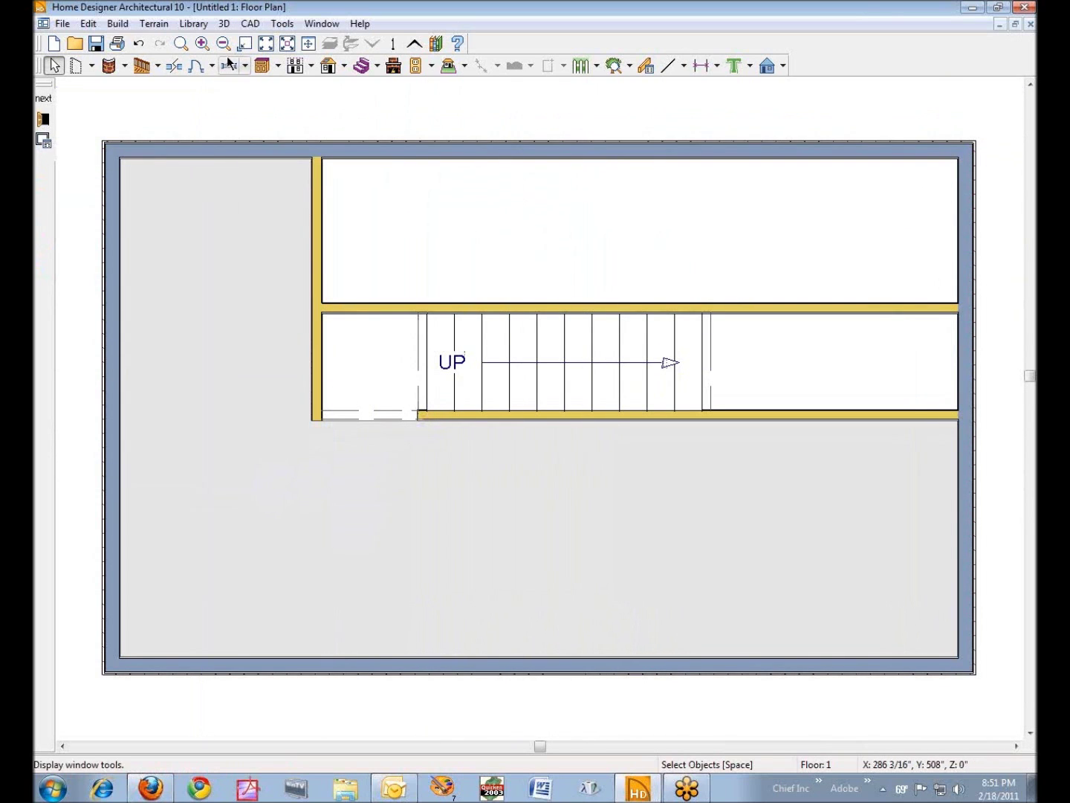
Draw a rectangular slab about 1'-8 7/16" by 1'-8" in the landing area and review its elevation and thickness settings.
click(182, 43)
drag(277, 300, 516, 459)
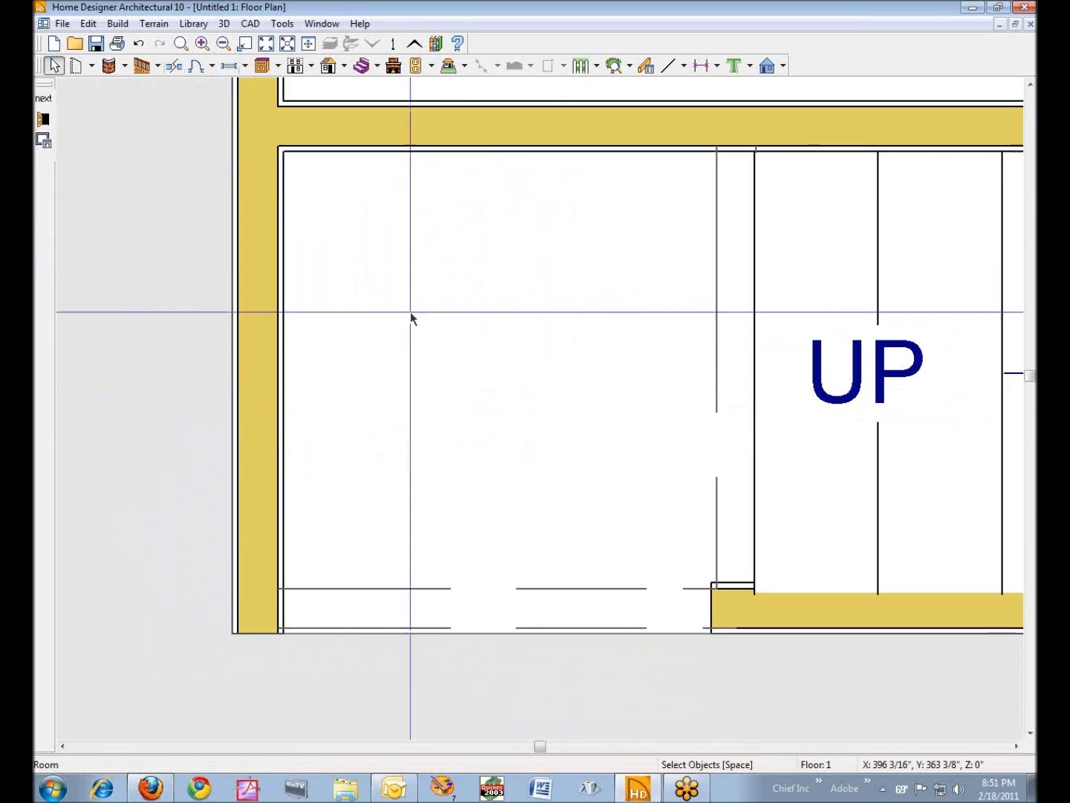
click(118, 23)
mouse_move(131, 176)
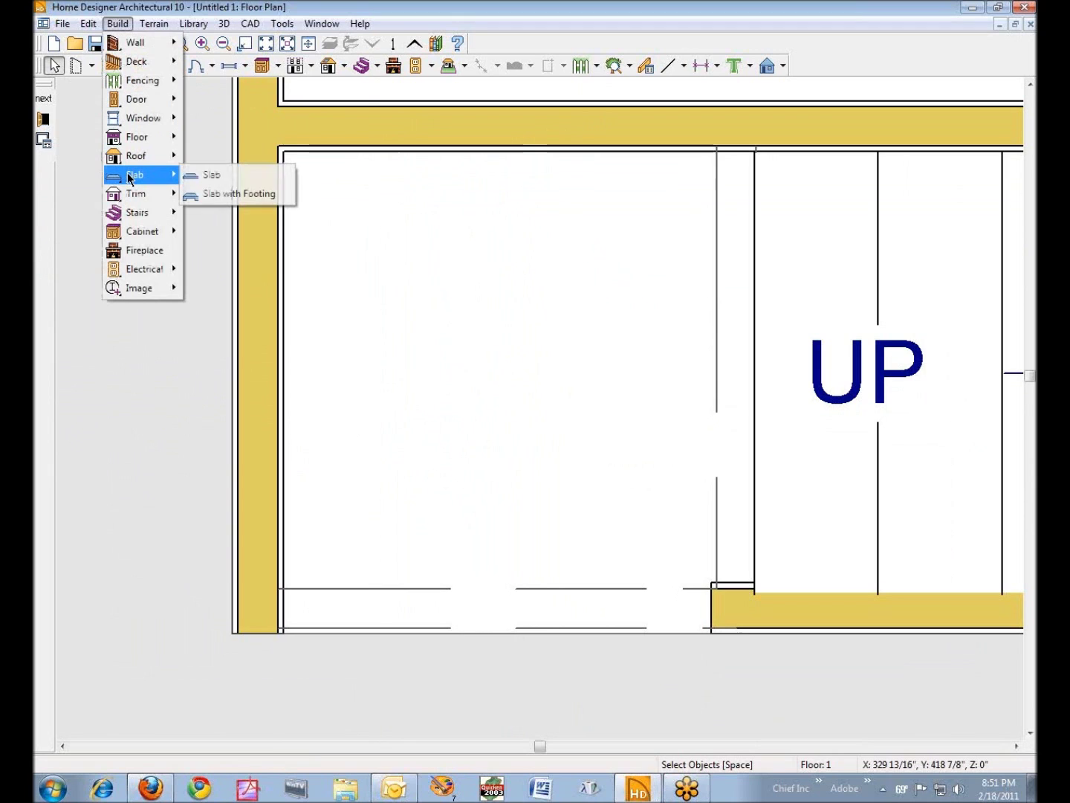
click(221, 176)
drag(332, 237, 564, 464)
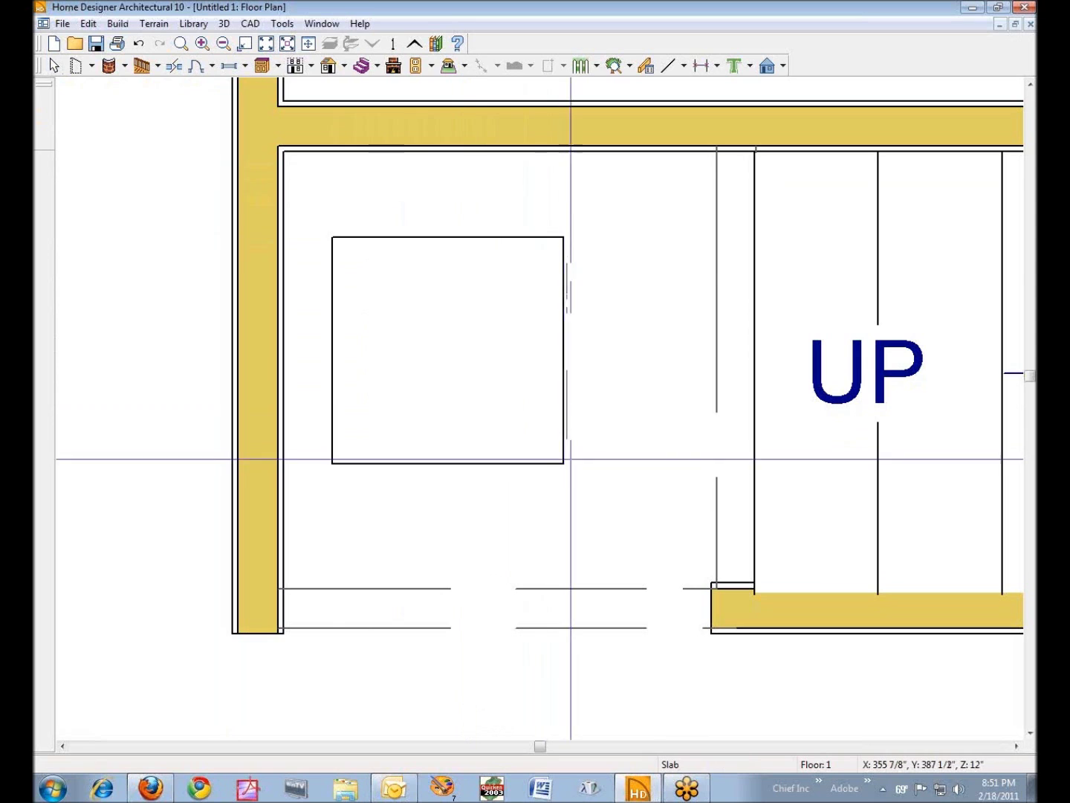
click(566, 389)
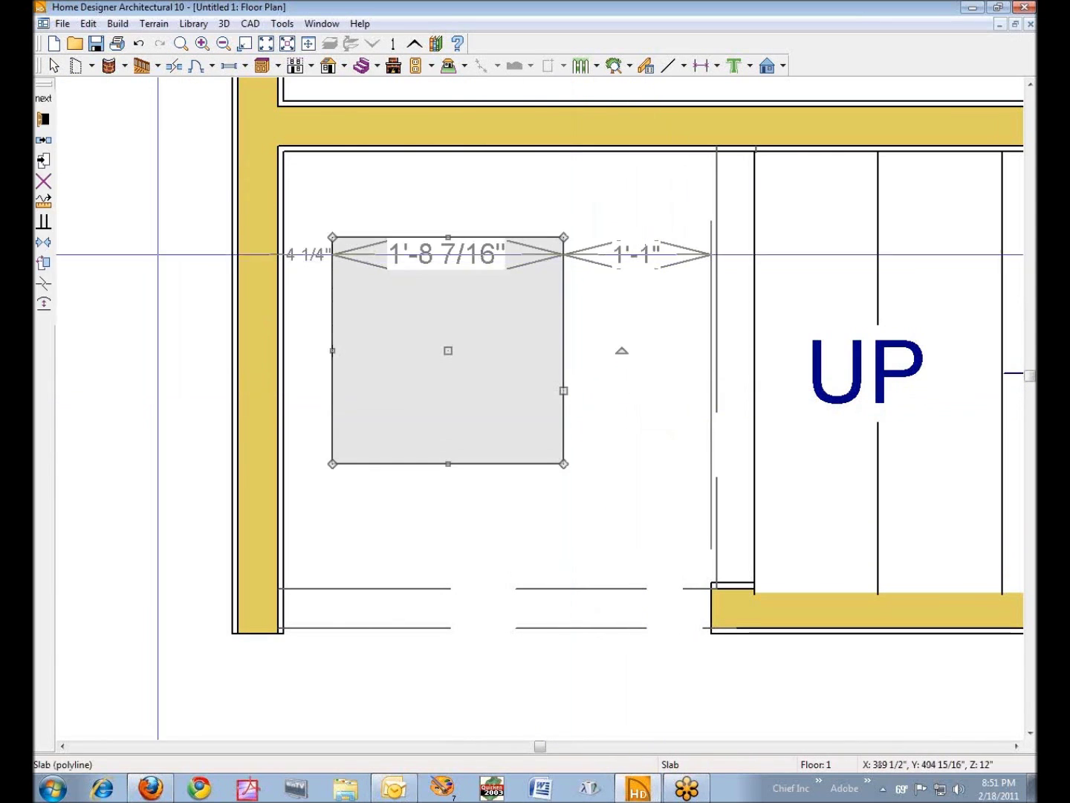
click(42, 122)
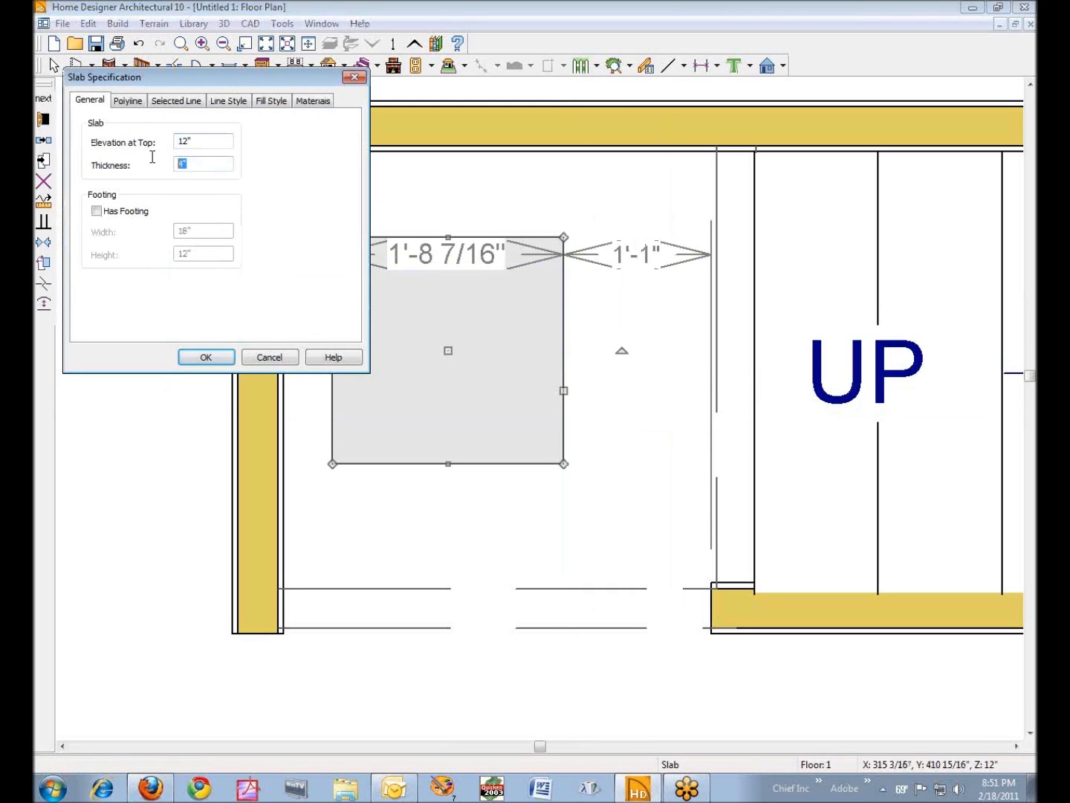
click(207, 358)
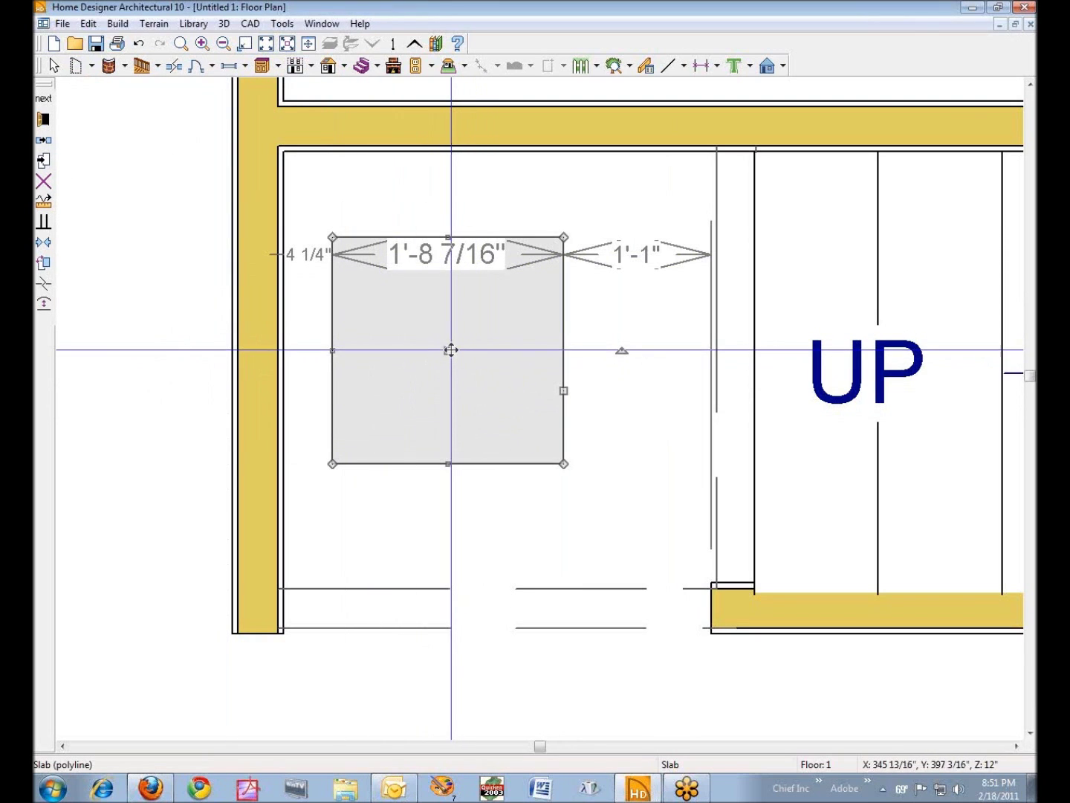
Move the slab horizontally so its stair-side edge meets the first riser of the straight staircase.
drag(448, 350, 596, 349)
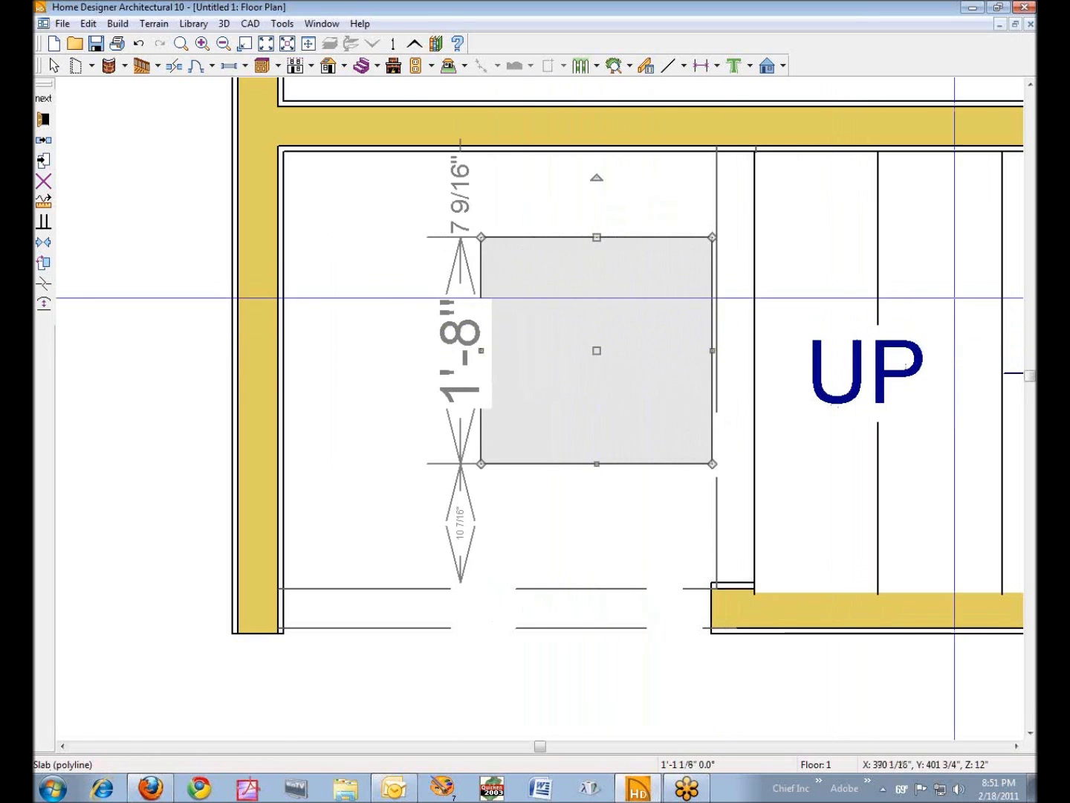
right_click(954, 298)
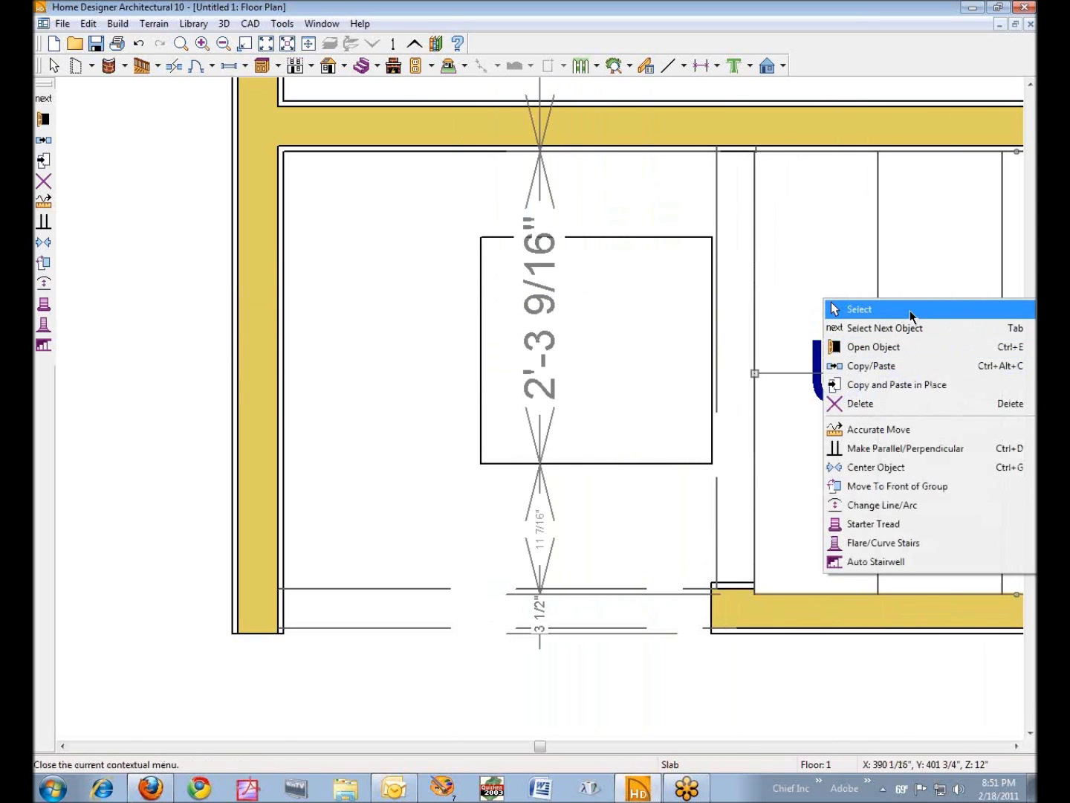
click(857, 309)
click(621, 357)
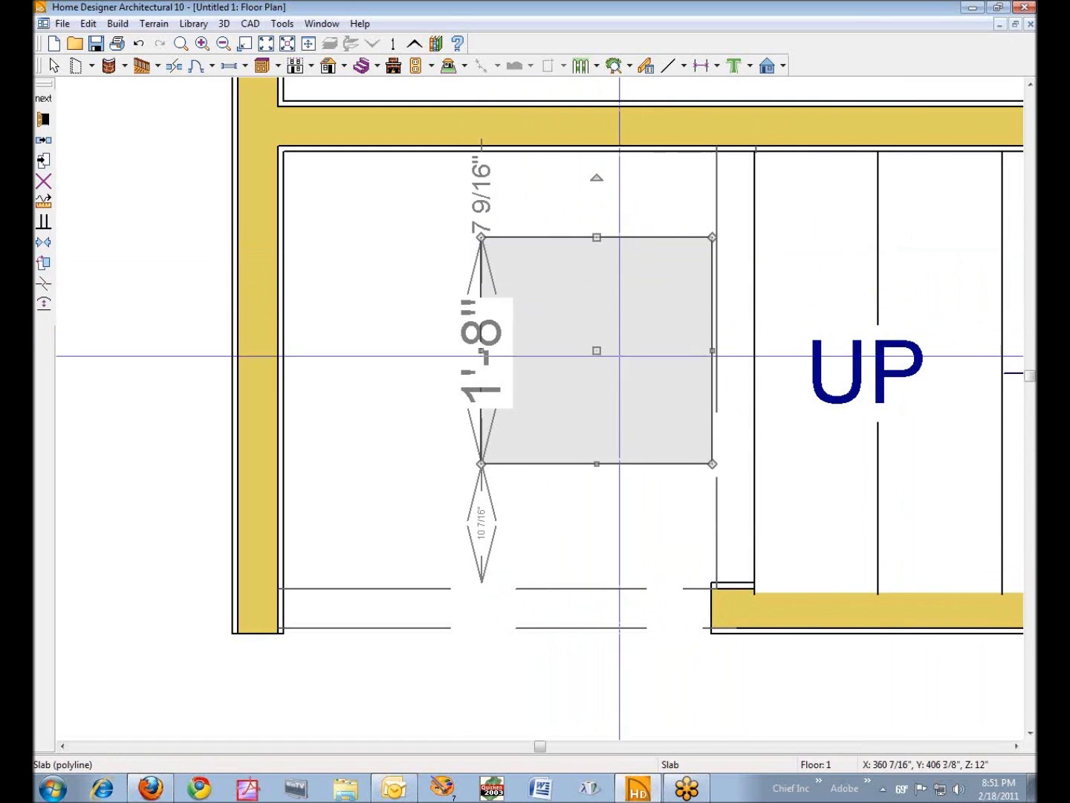
drag(597, 351, 640, 352)
drag(638, 353, 639, 351)
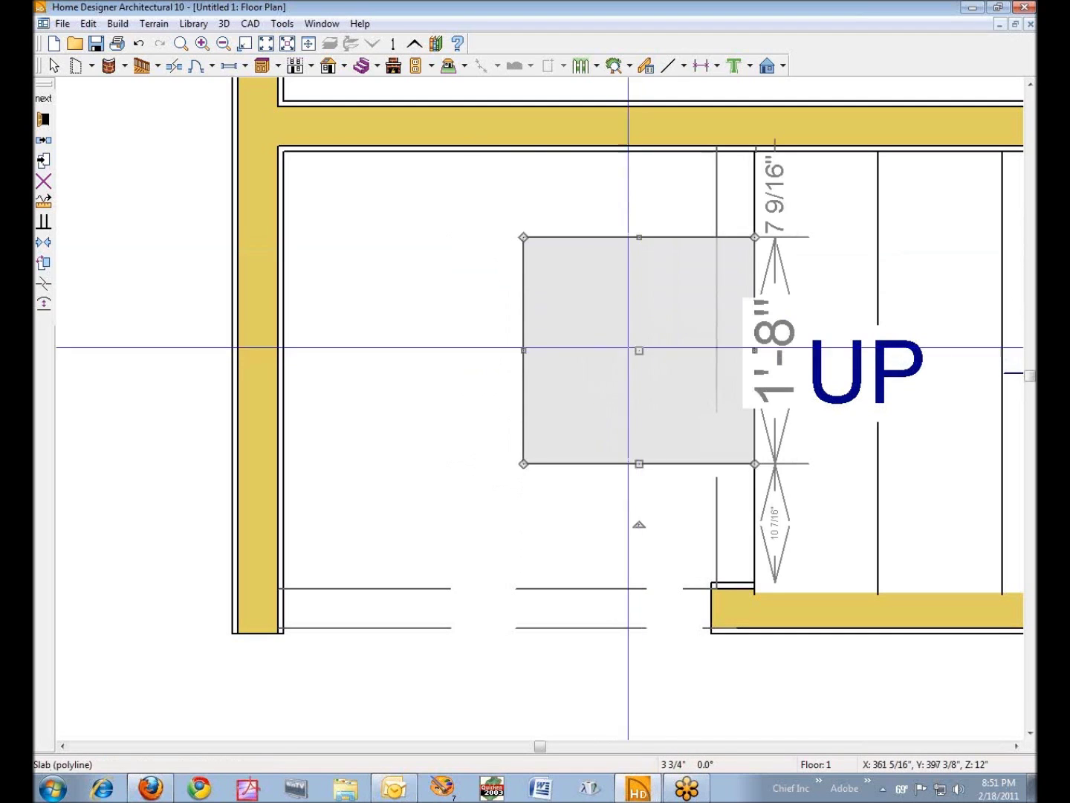
key(space)
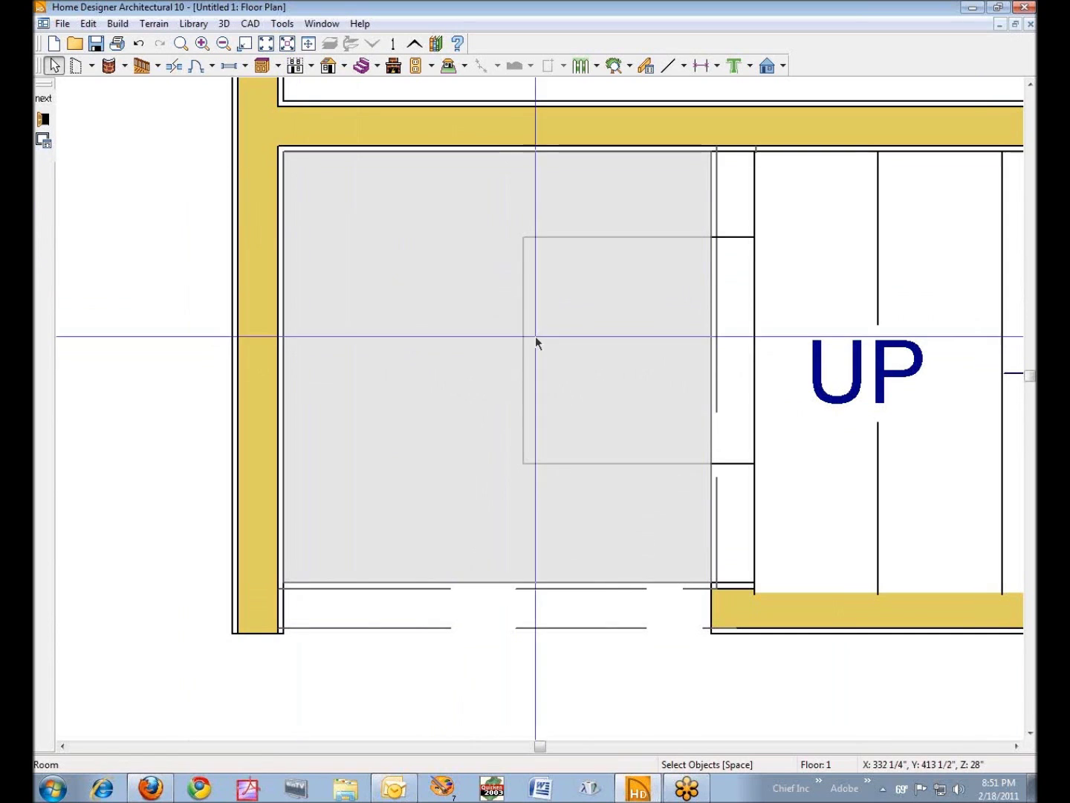
Stretch the slab to 3'-2 1/2" across the landing and collapse its lower outer corner onto the upper one to form a triangular tread.
click(560, 238)
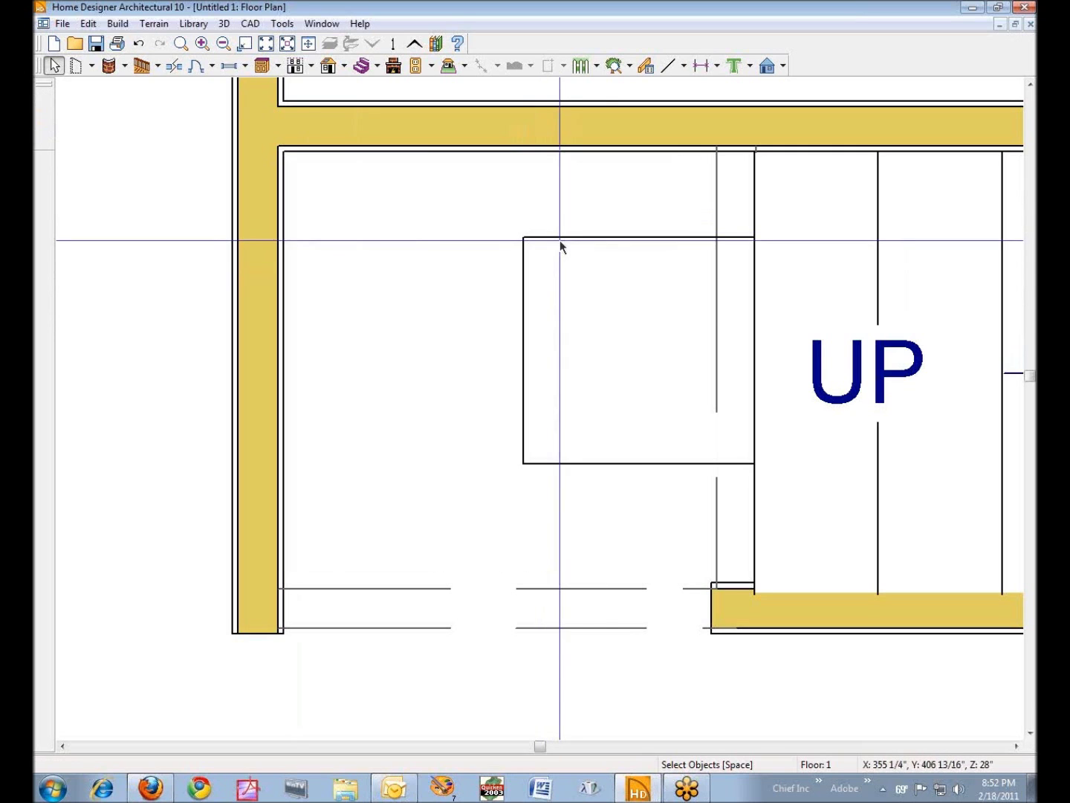
drag(561, 238, 590, 163)
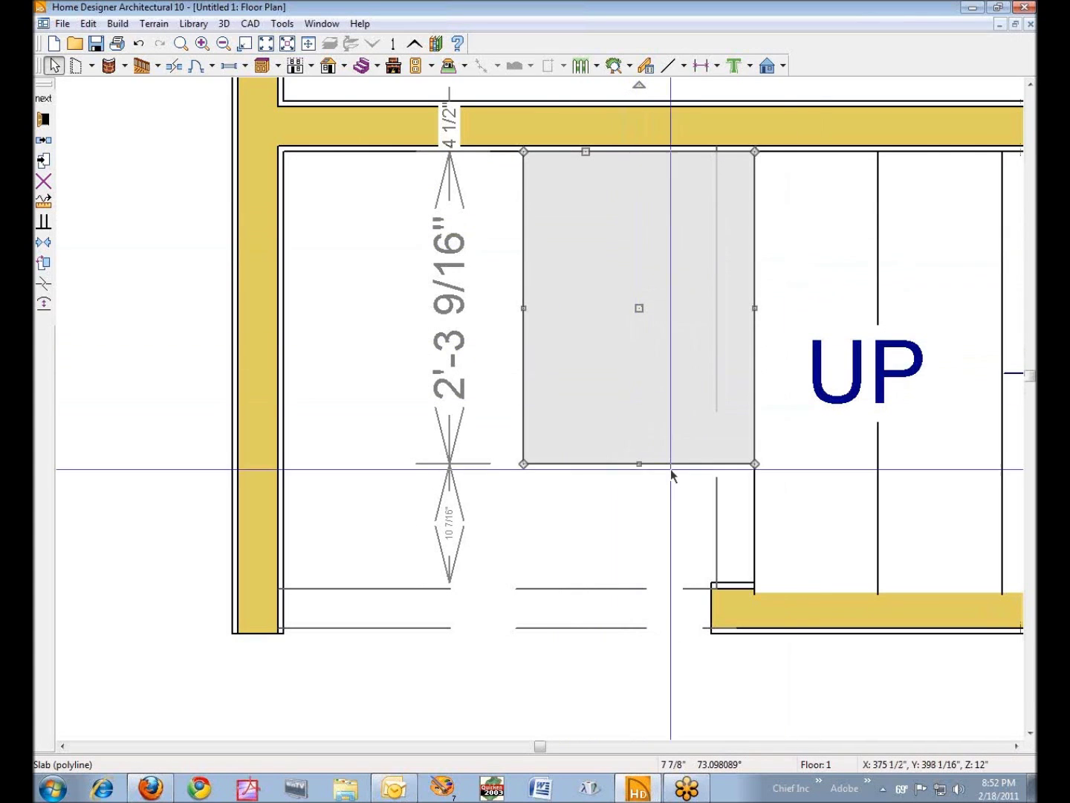
drag(639, 465, 663, 587)
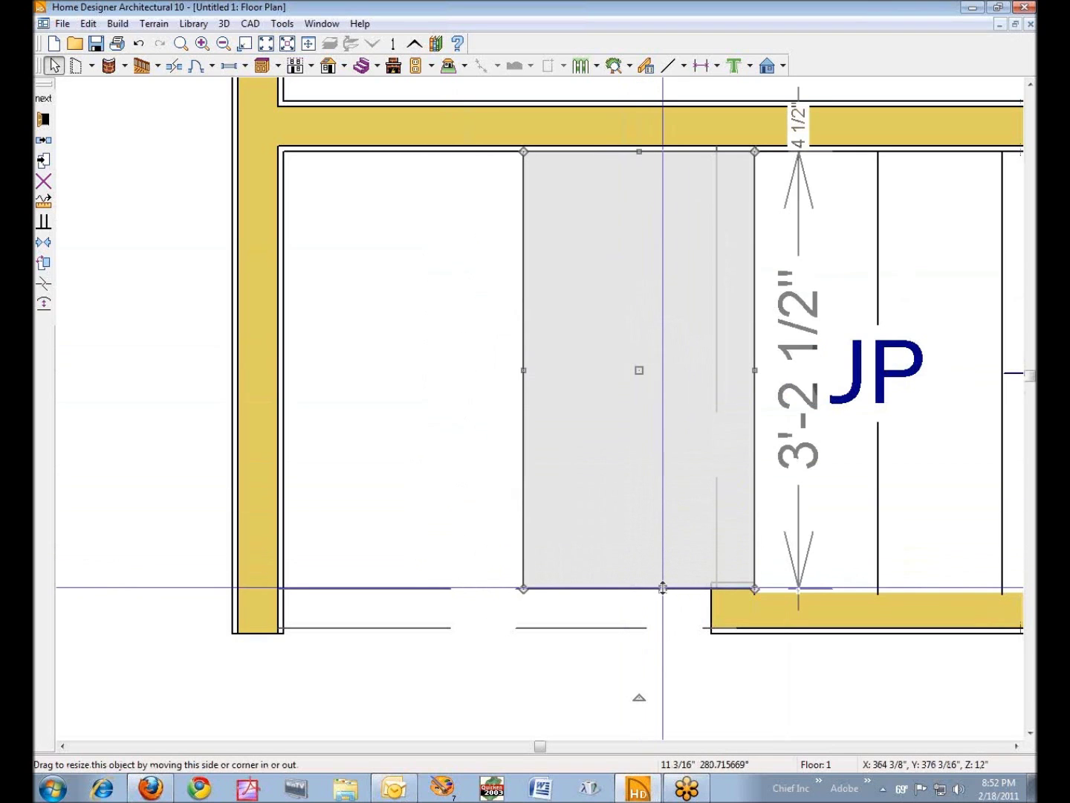
drag(523, 587, 524, 153)
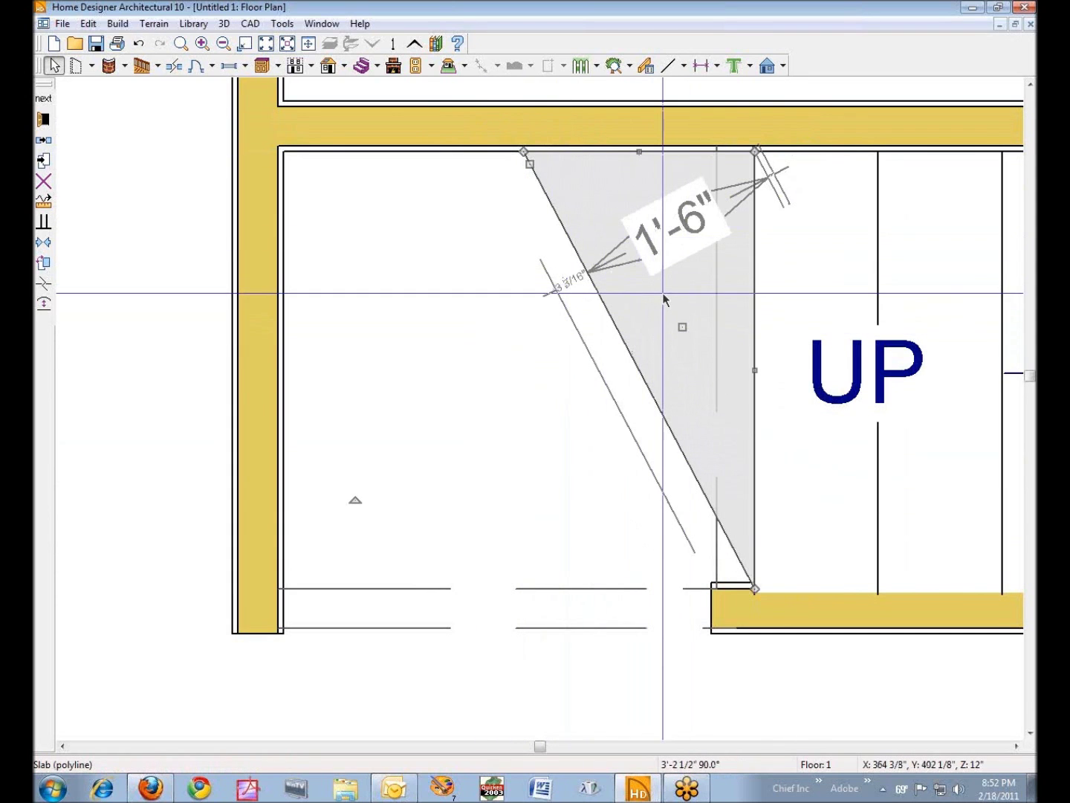
Set the triangular slab's elevation at top to 21".
click(626, 330)
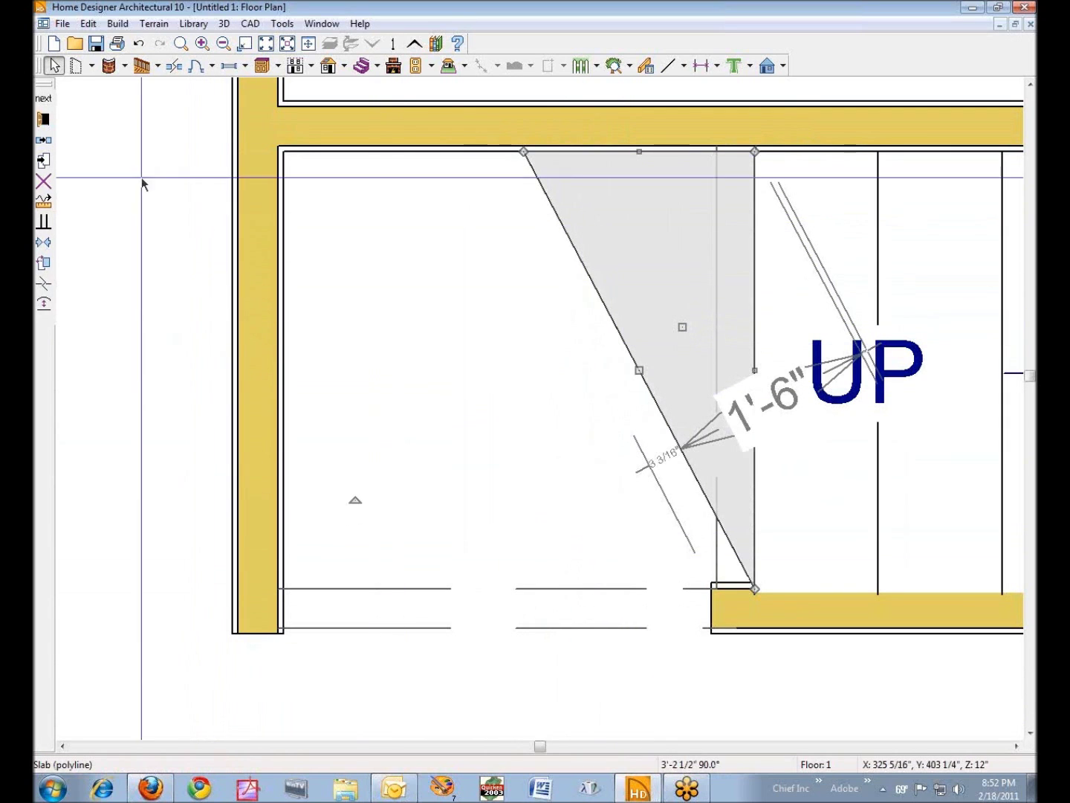
click(43, 119)
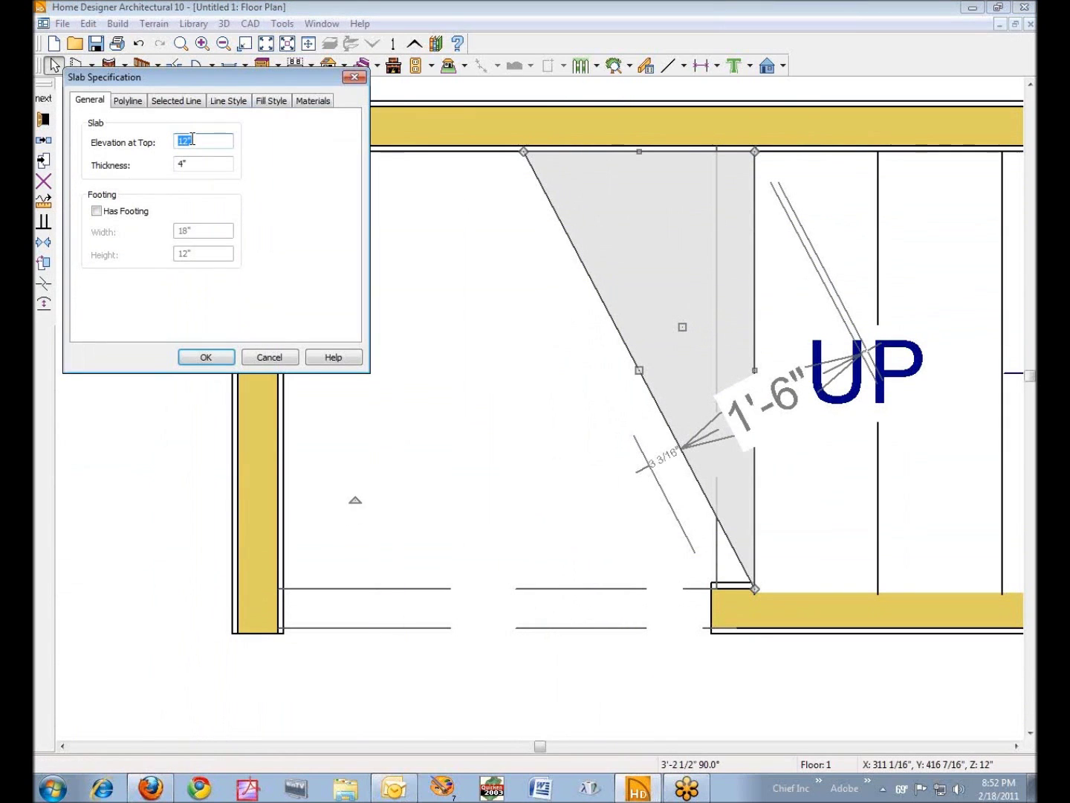
text(21)
key(Tab)
click(198, 358)
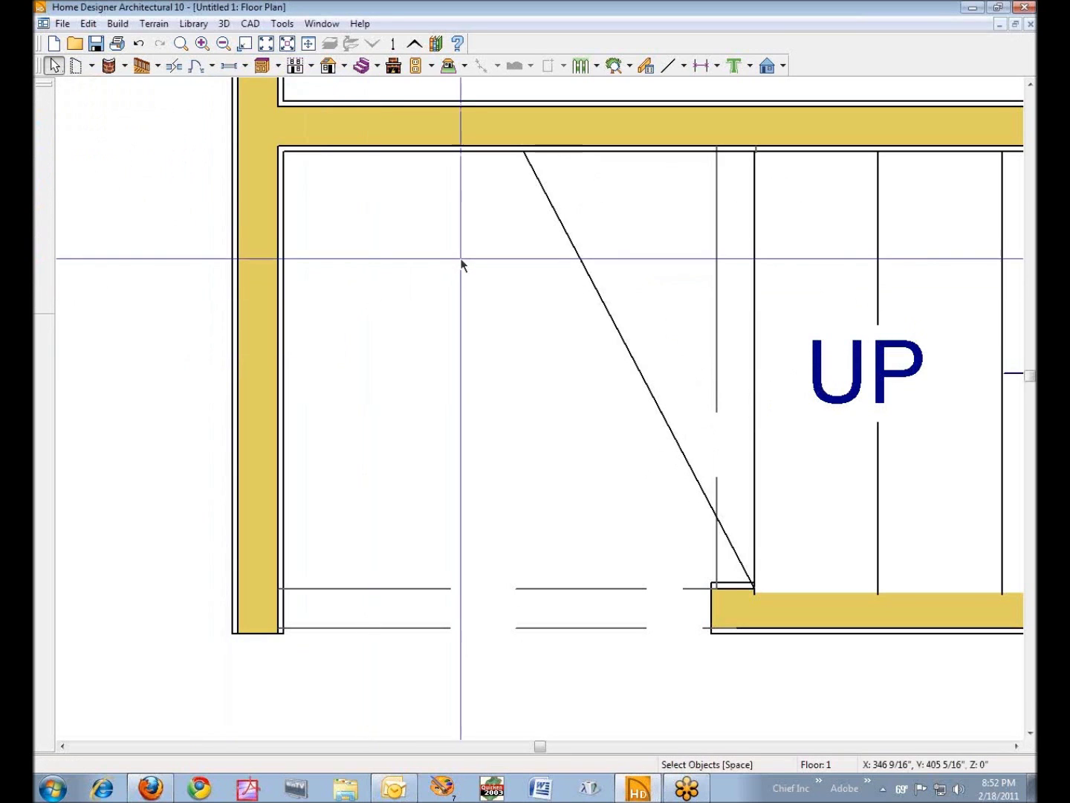
Apply the stair tread's Medium - FP Plank material to the triangular slab in a new full camera view of the landing.
scroll(458, 259, down, 2)
scroll(455, 258, down, 1)
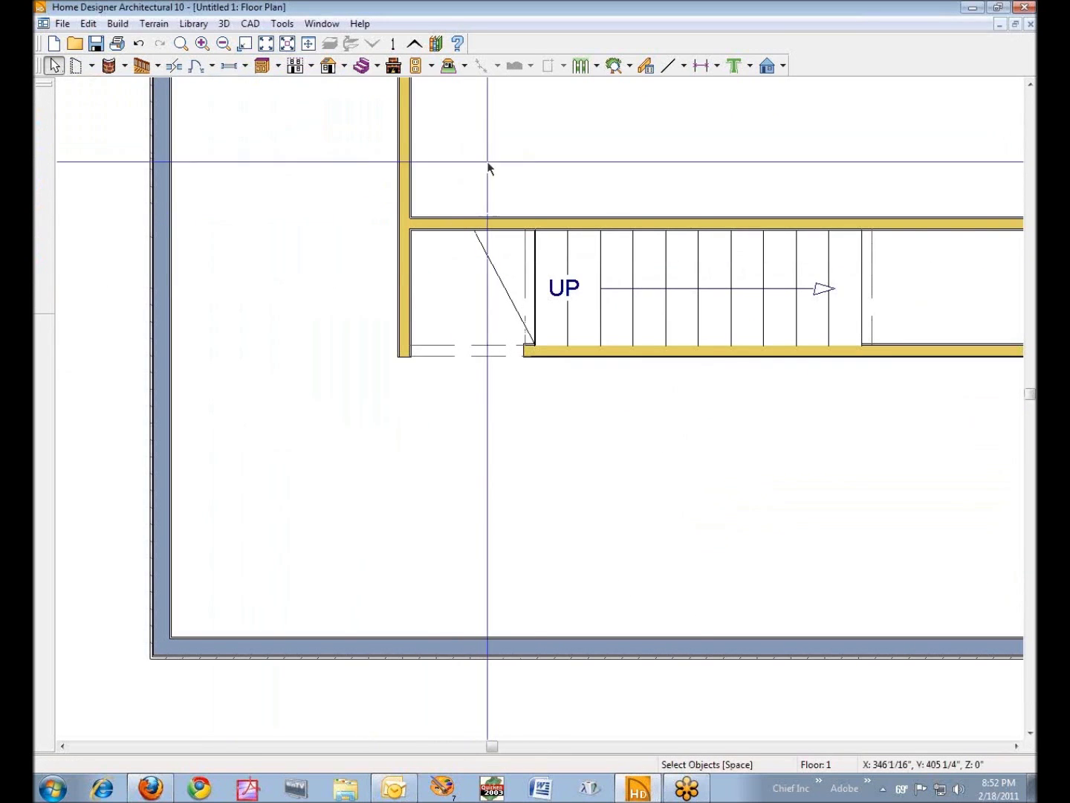
click(782, 69)
click(800, 87)
drag(376, 587, 454, 397)
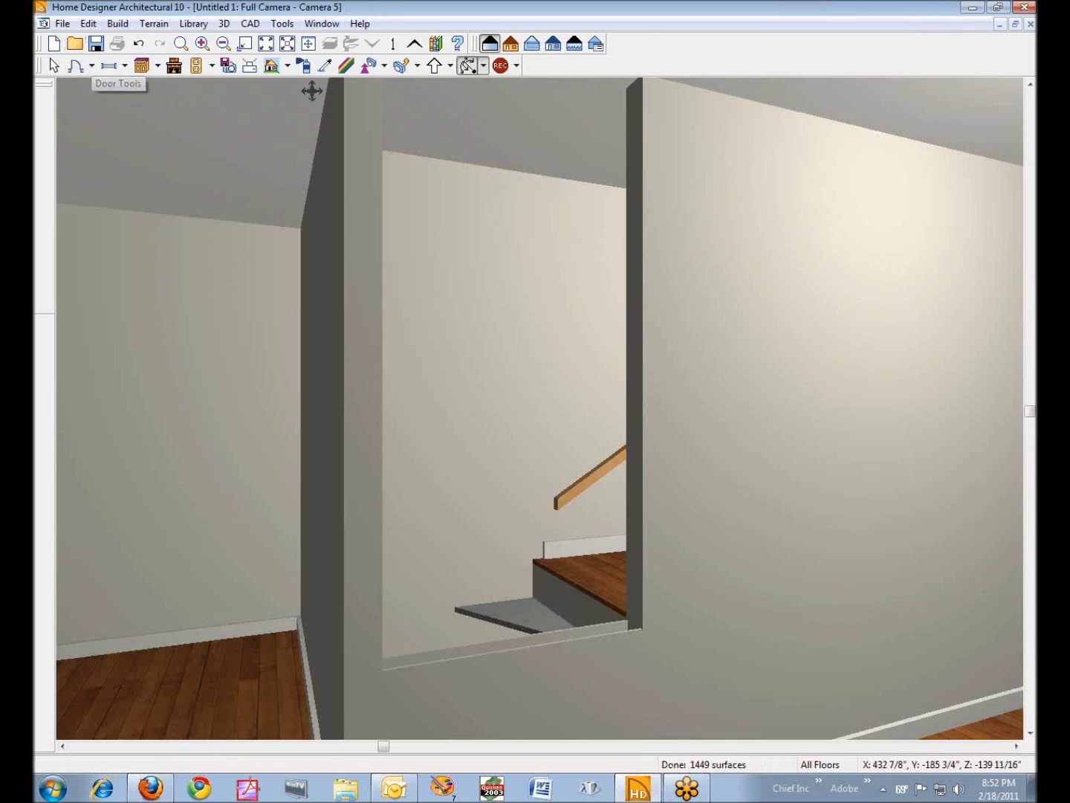
click(325, 65)
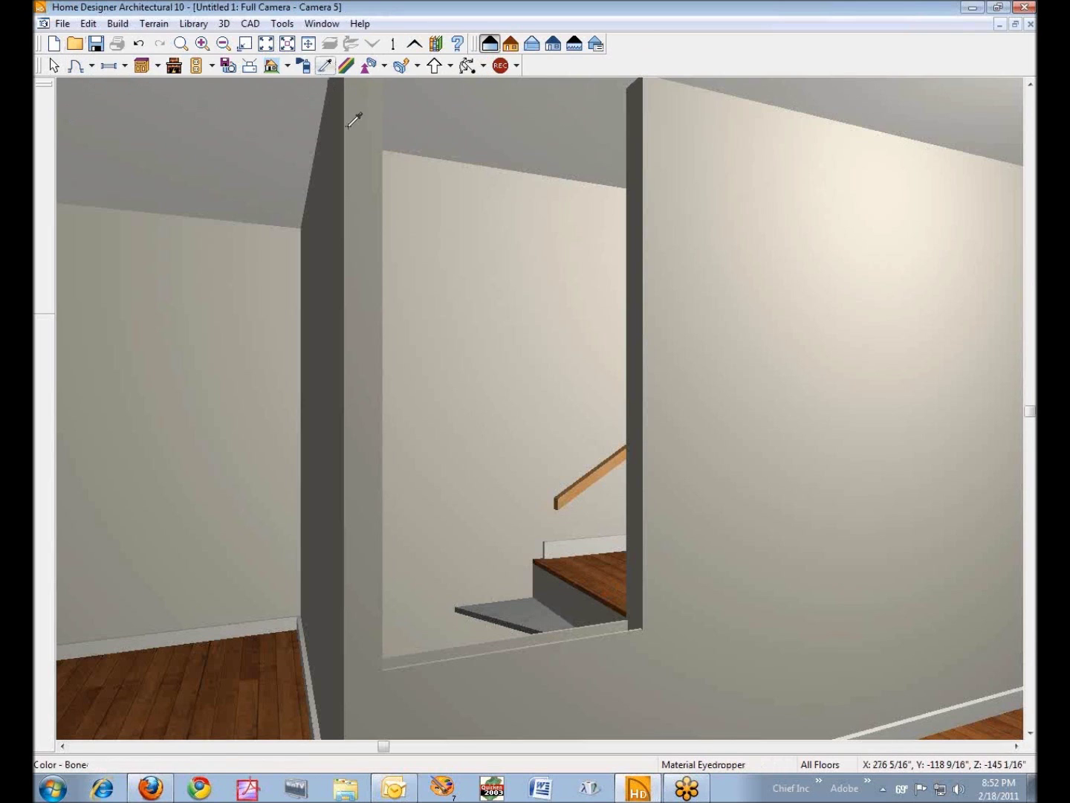
click(592, 569)
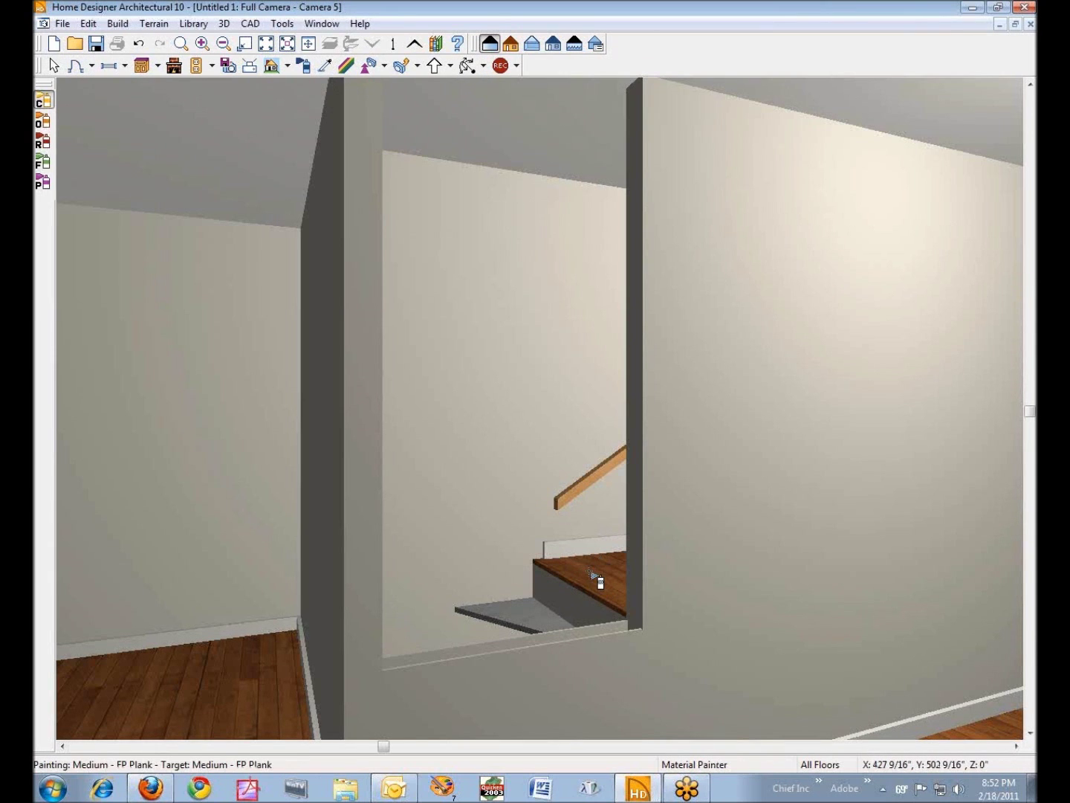
click(530, 618)
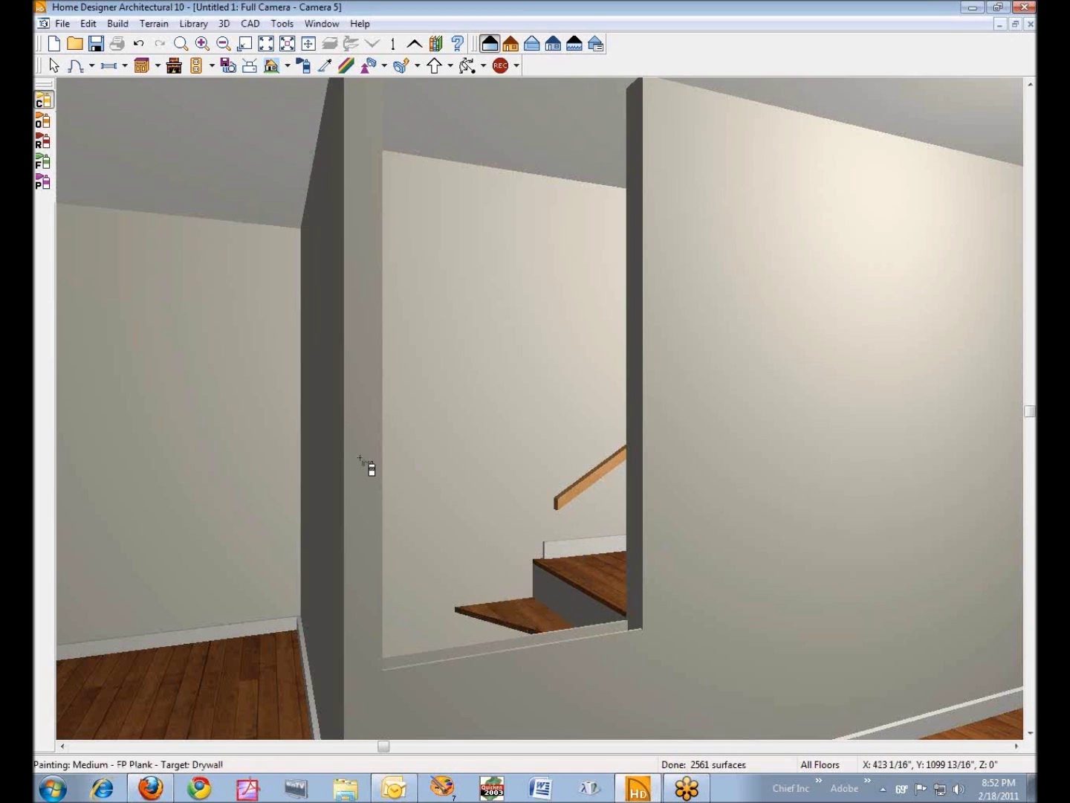
In the floor plan, copy the triangular slab in place and pull the copy's diagonal edge 5/8" inward toward the stairs.
click(52, 66)
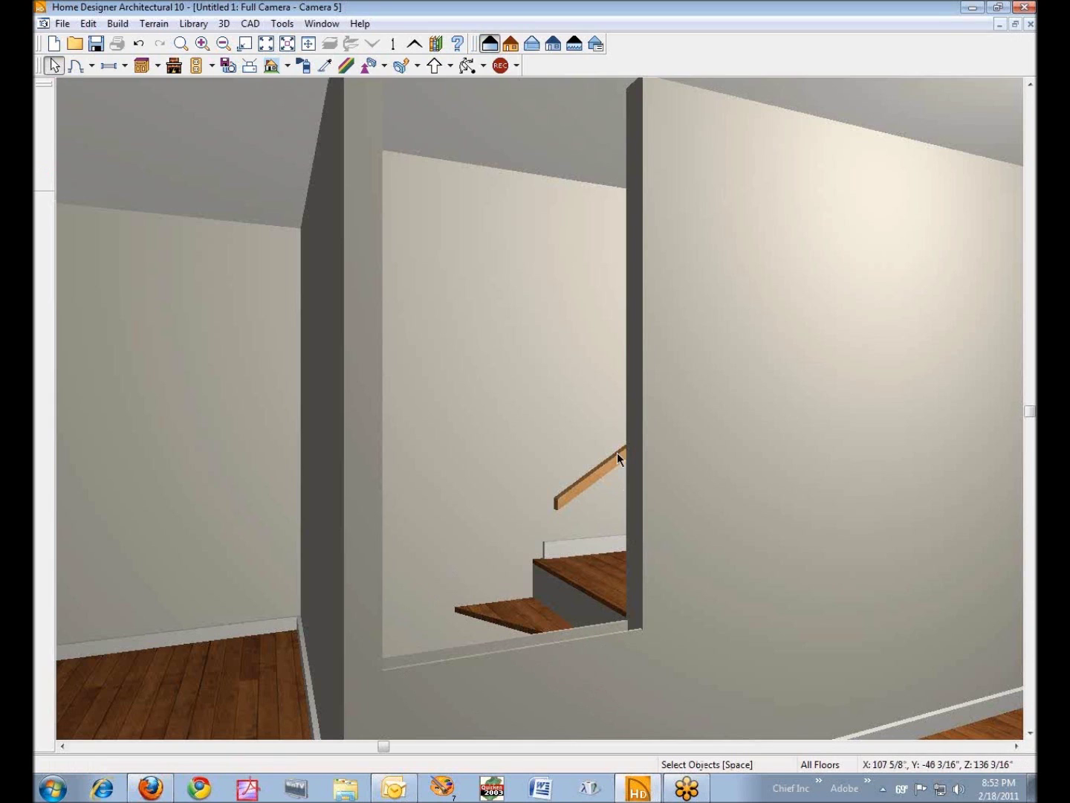
click(1030, 24)
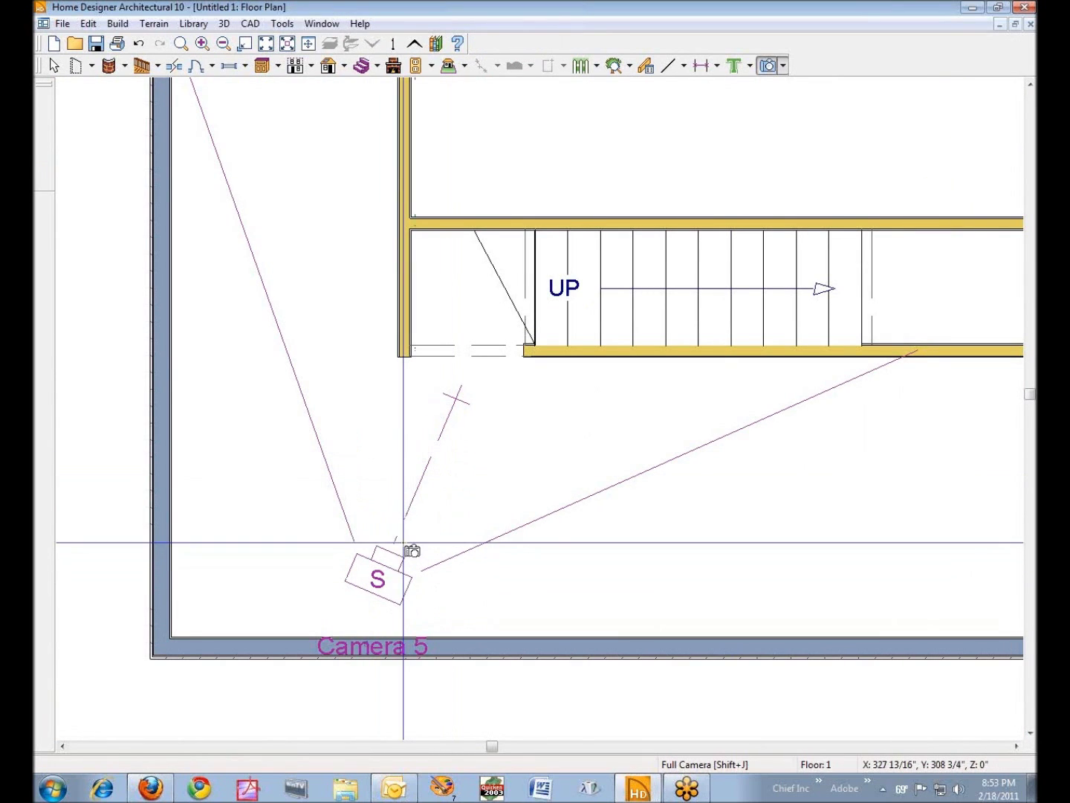
click(53, 65)
click(181, 43)
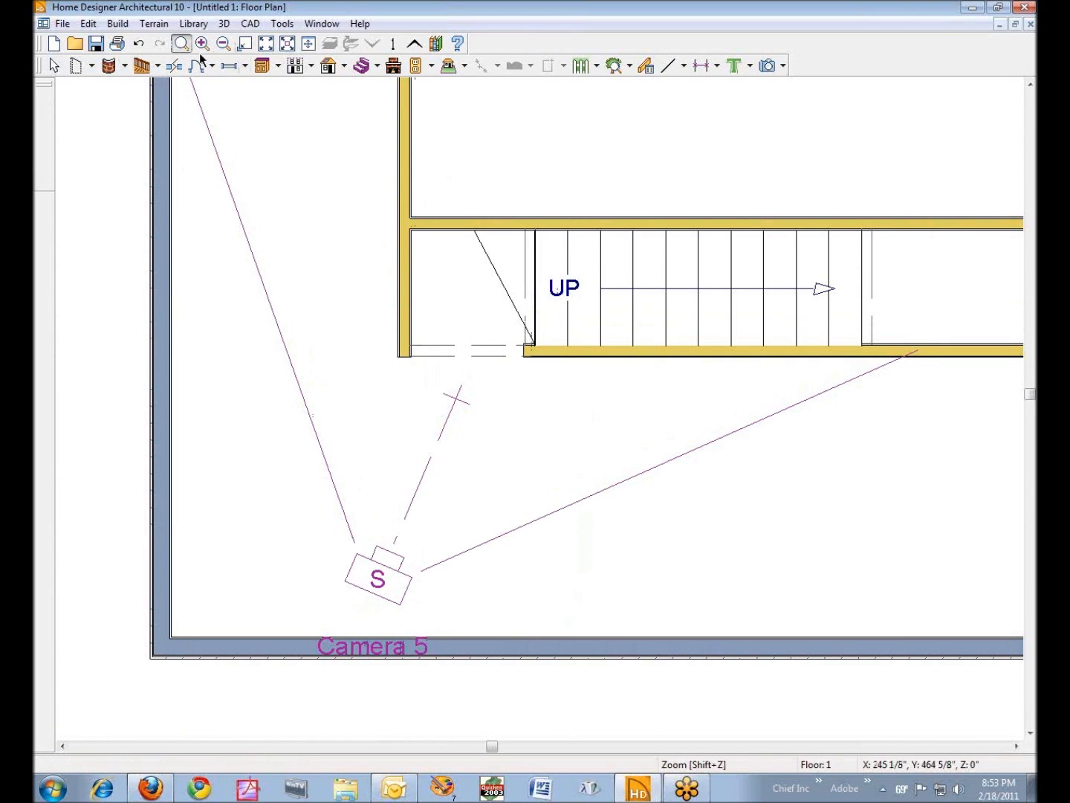
drag(362, 203, 614, 399)
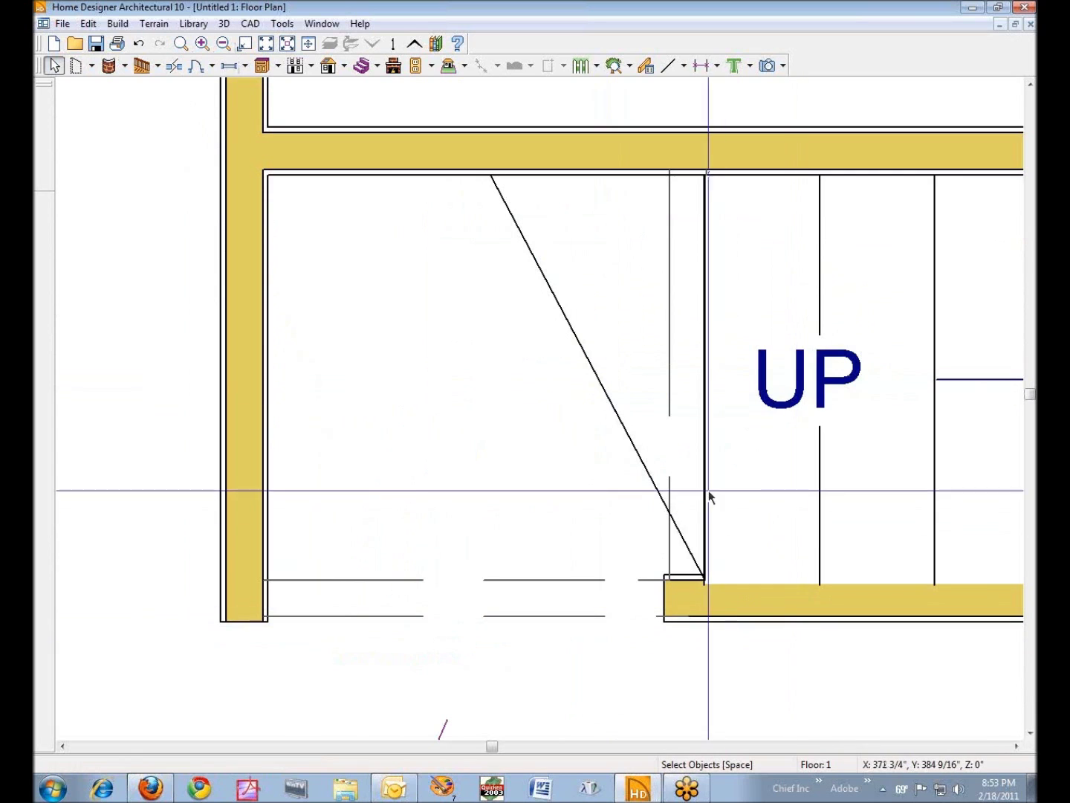
click(603, 384)
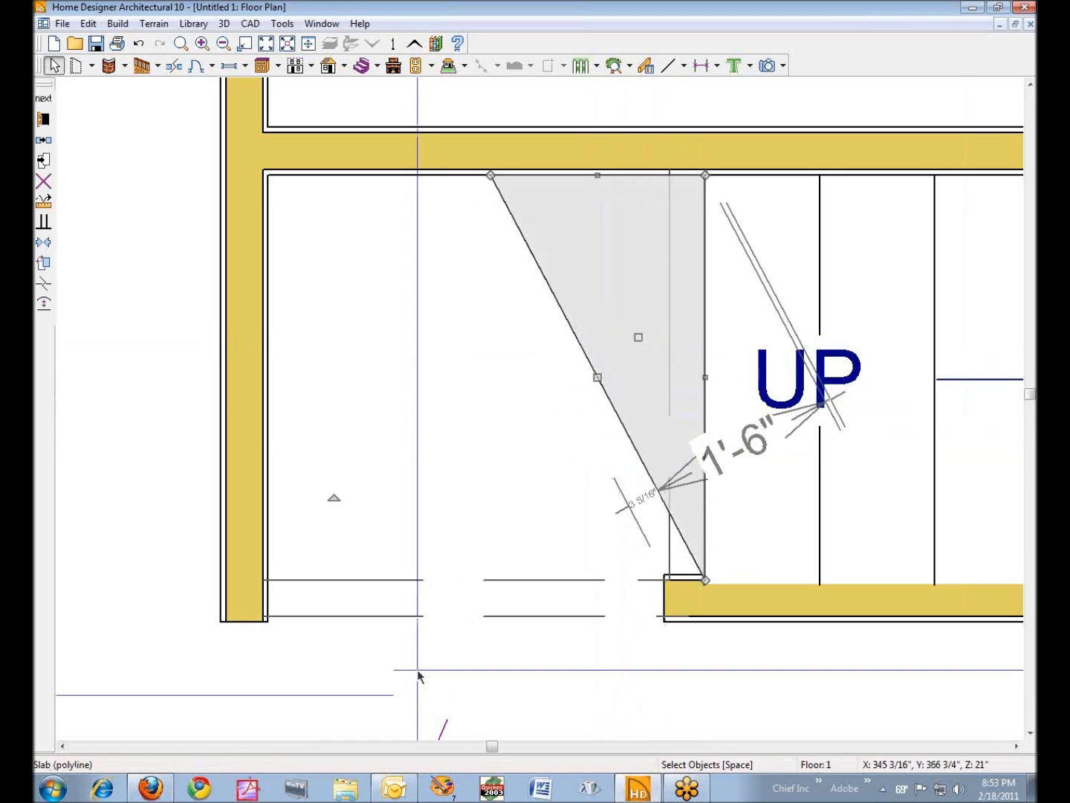
click(39, 140)
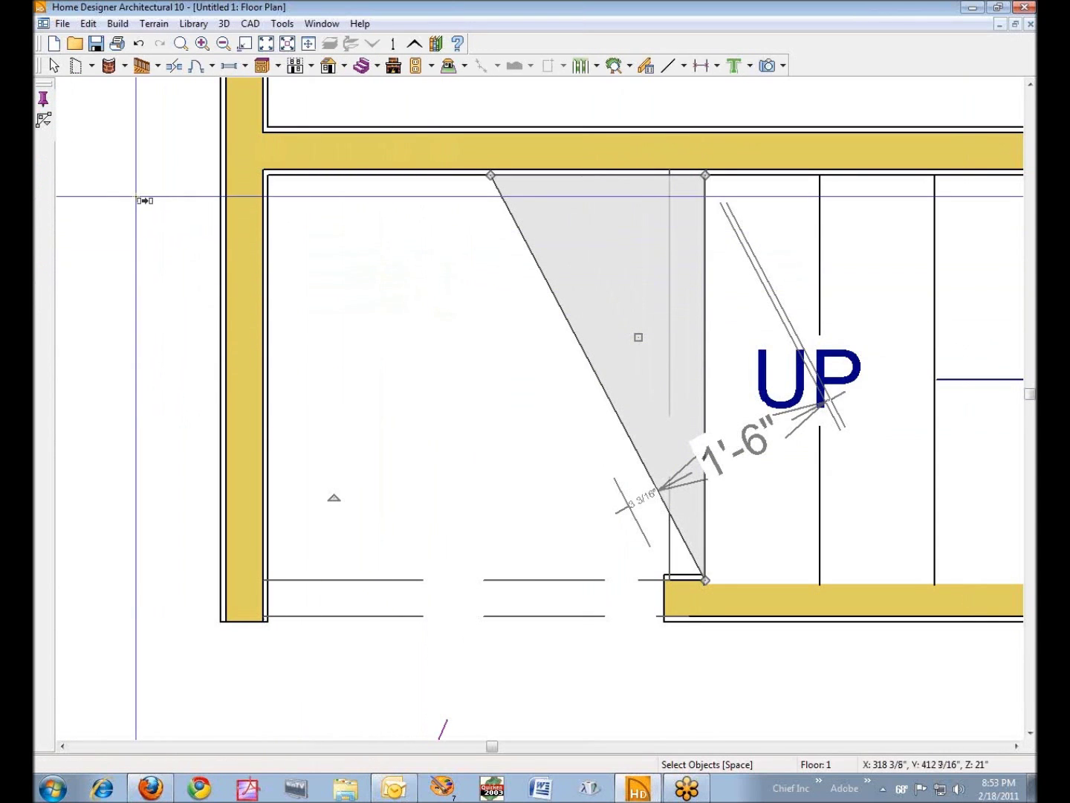
key(space)
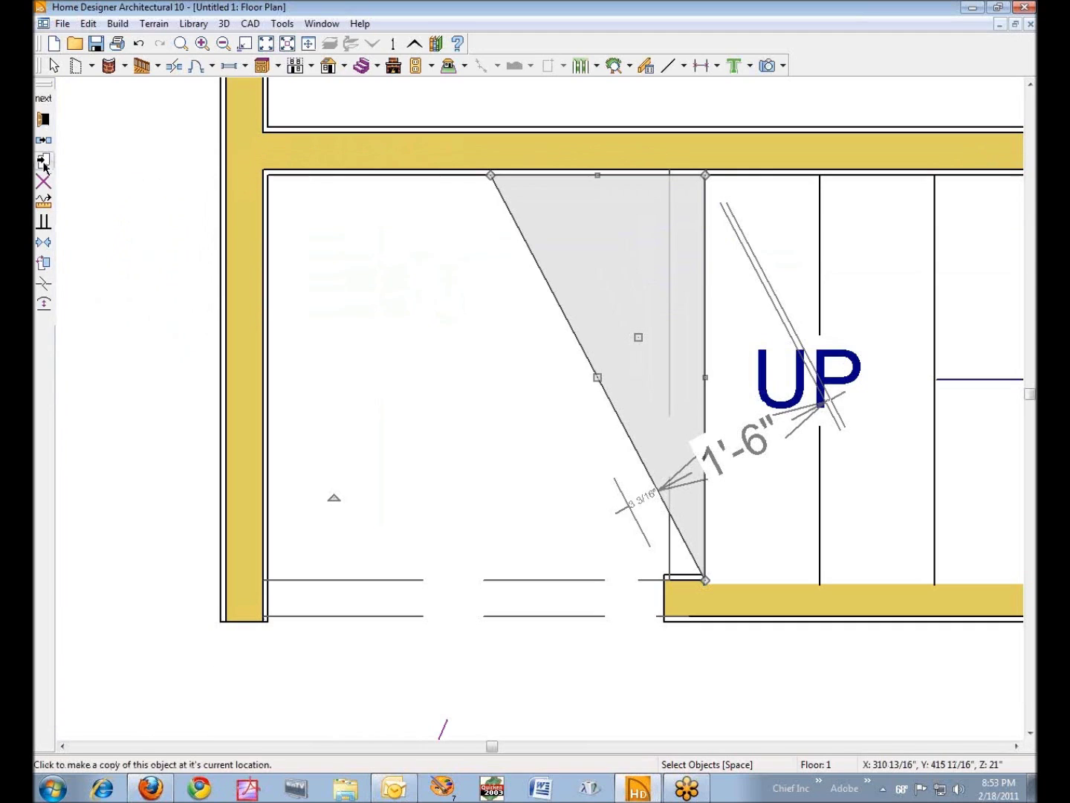
click(43, 162)
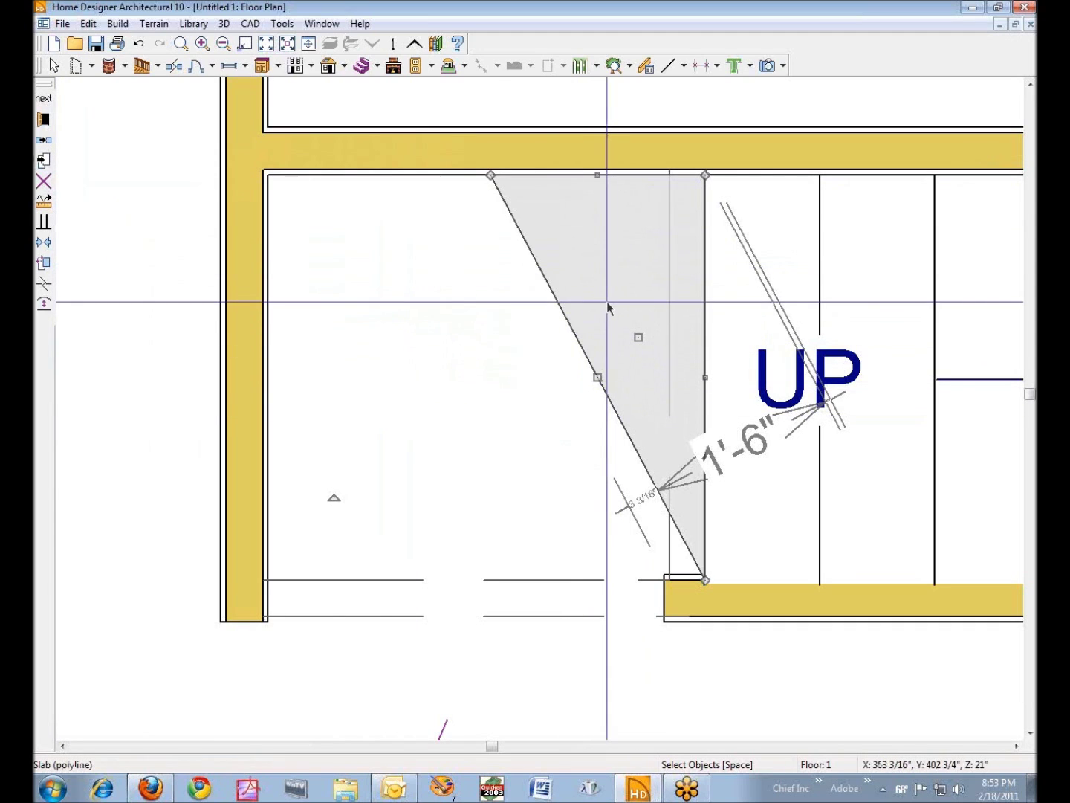
click(602, 374)
drag(602, 373, 604, 374)
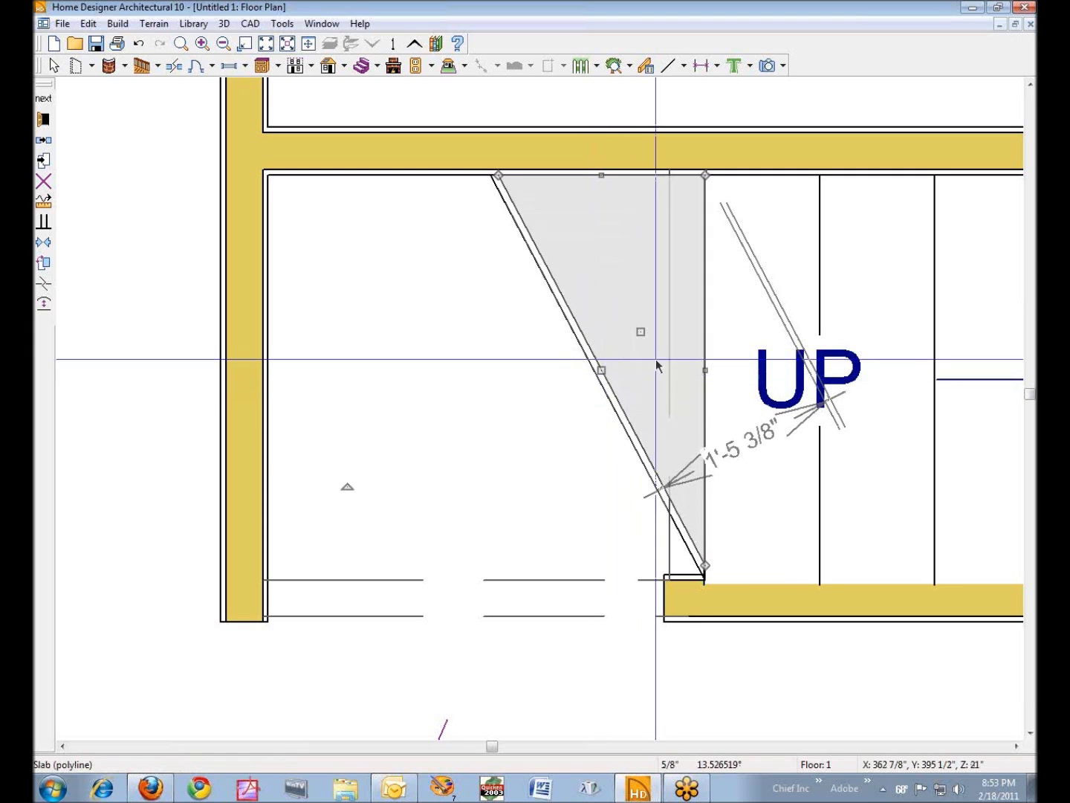
Set the inset slab copy's elevation at top to 20" and its thickness to 8".
click(45, 121)
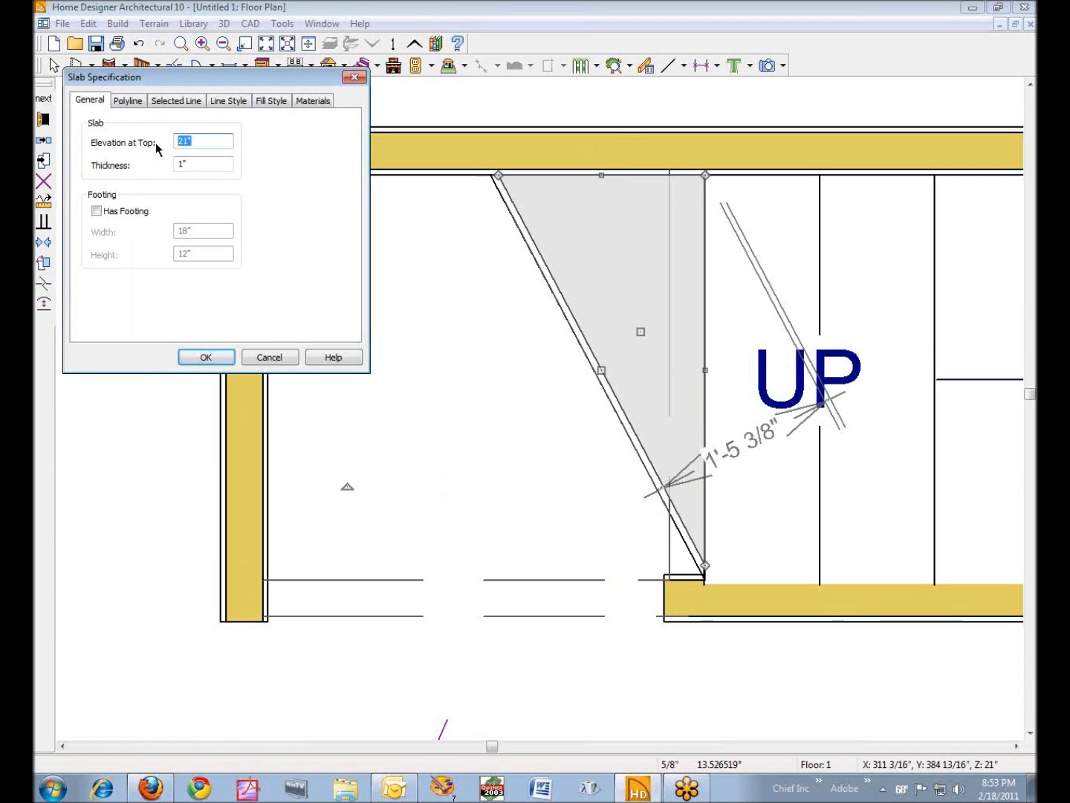
text(2)
click(206, 359)
click(397, 392)
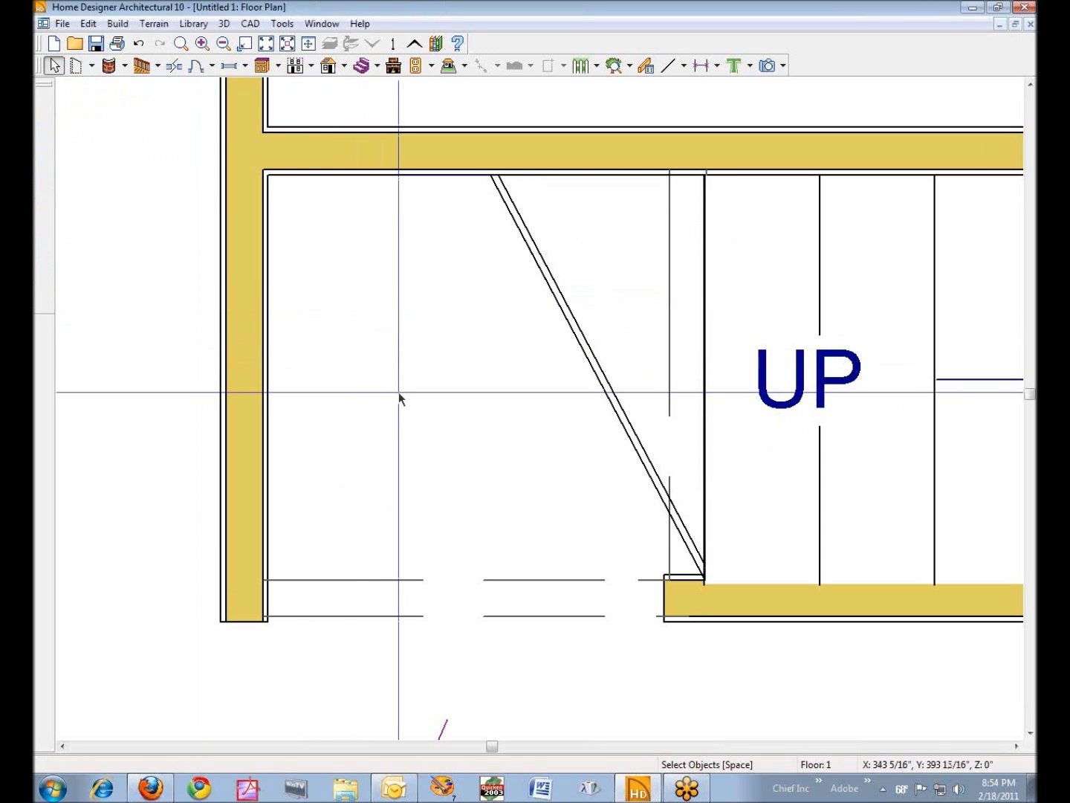
In the full camera view, apply the stair riser's Drywall material to the riser slab under the triangular tread.
click(399, 391)
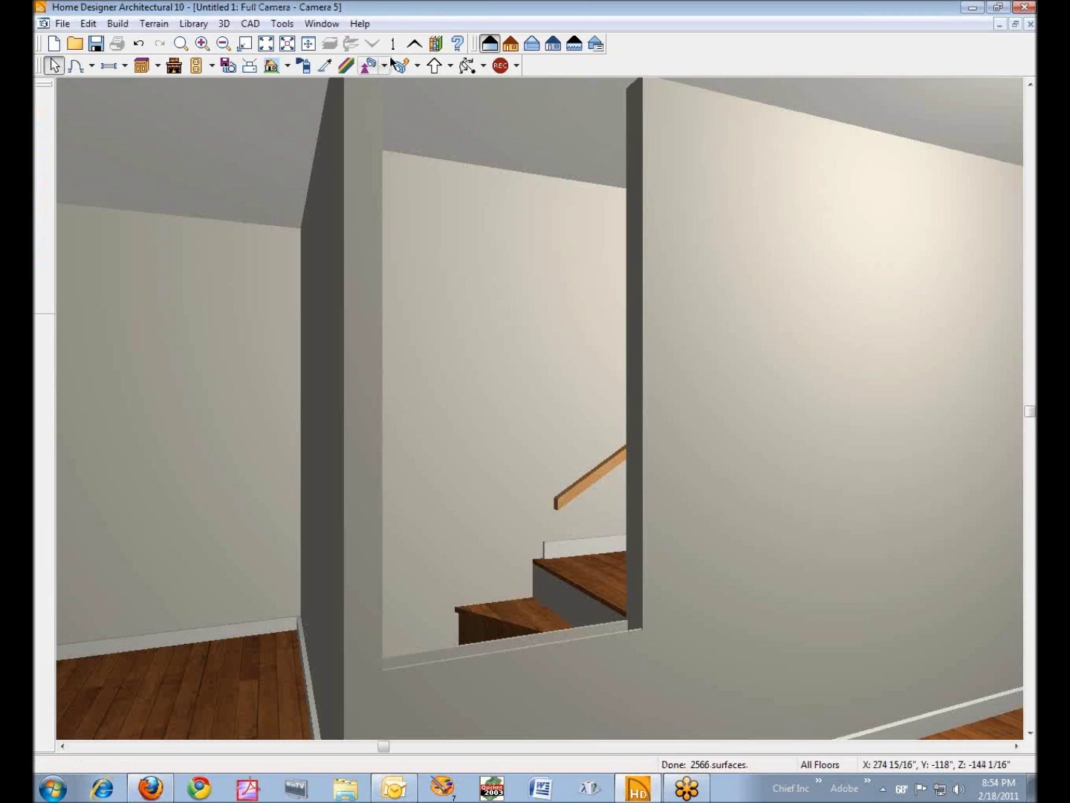
click(326, 68)
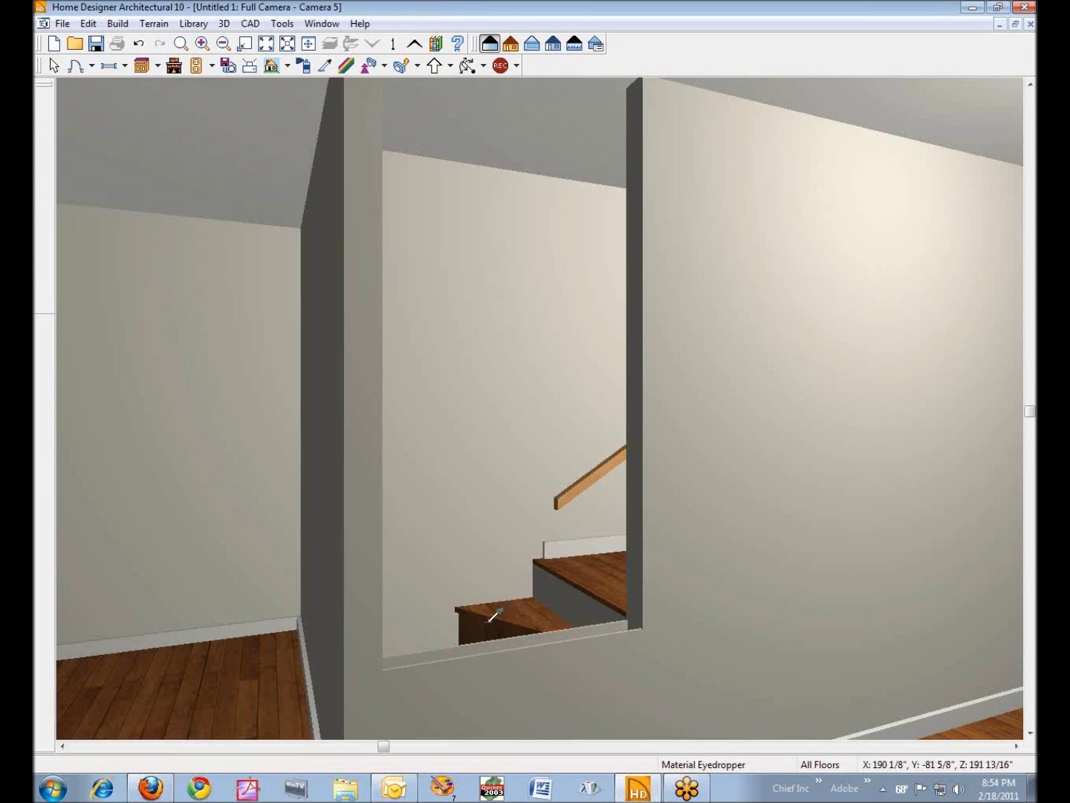
click(575, 599)
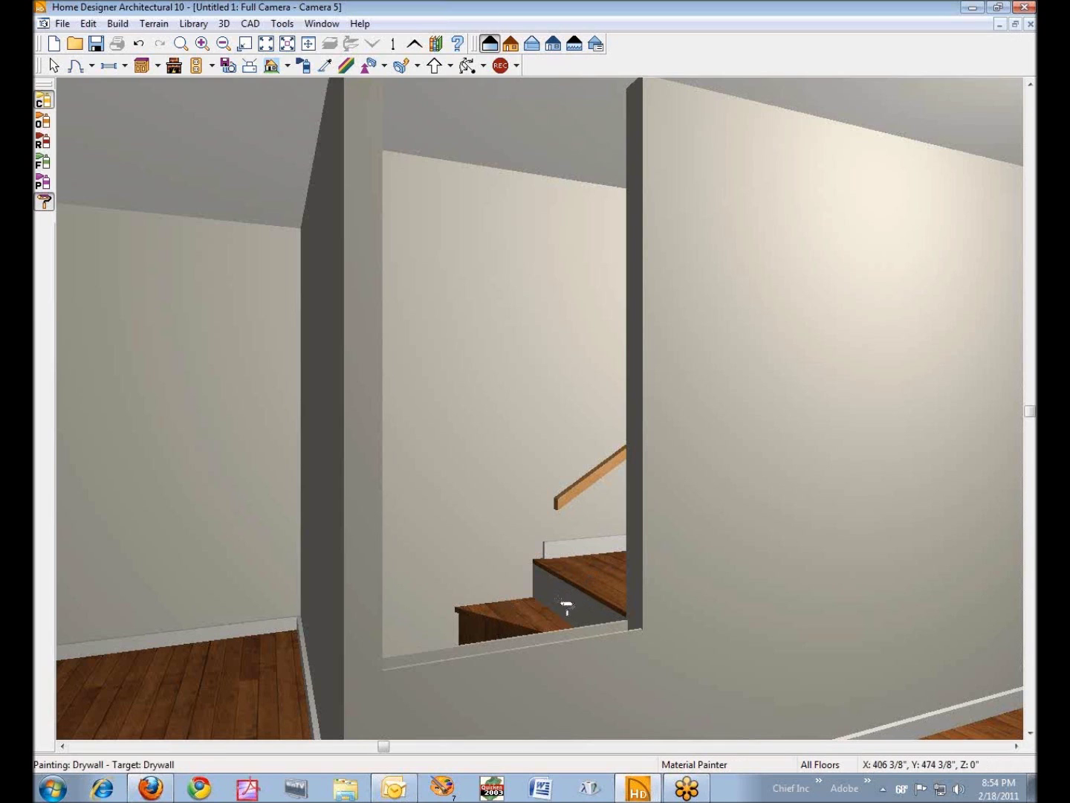
click(489, 637)
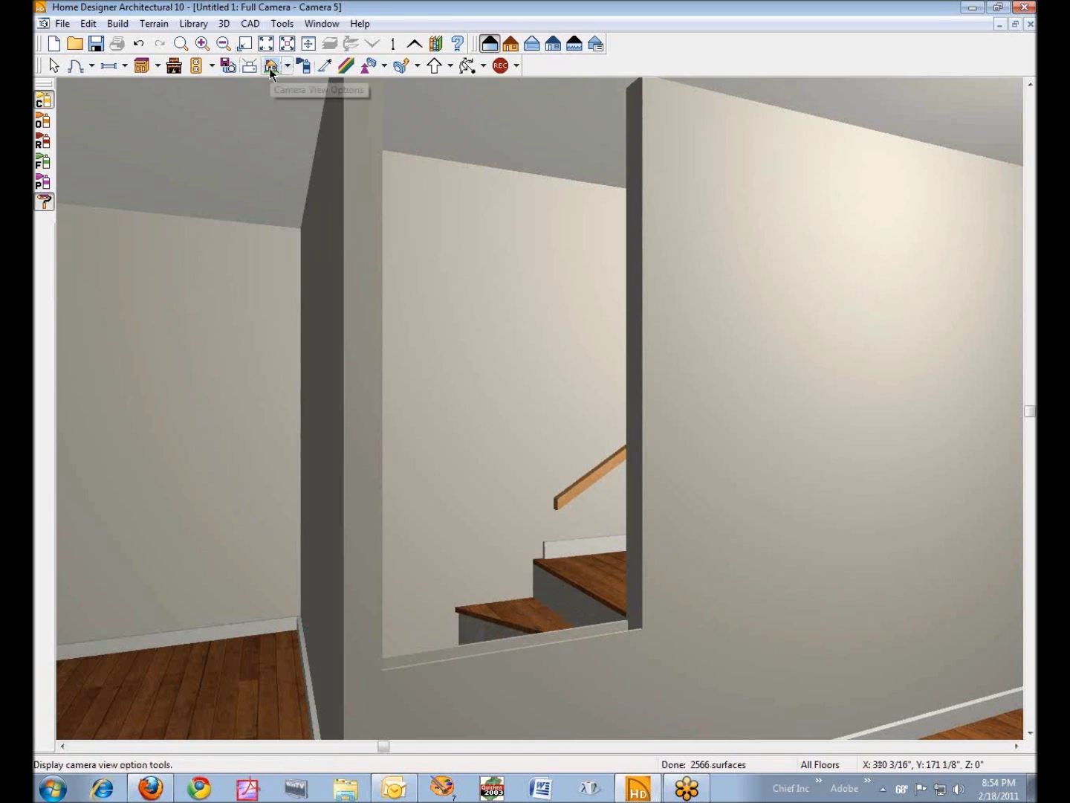
click(346, 66)
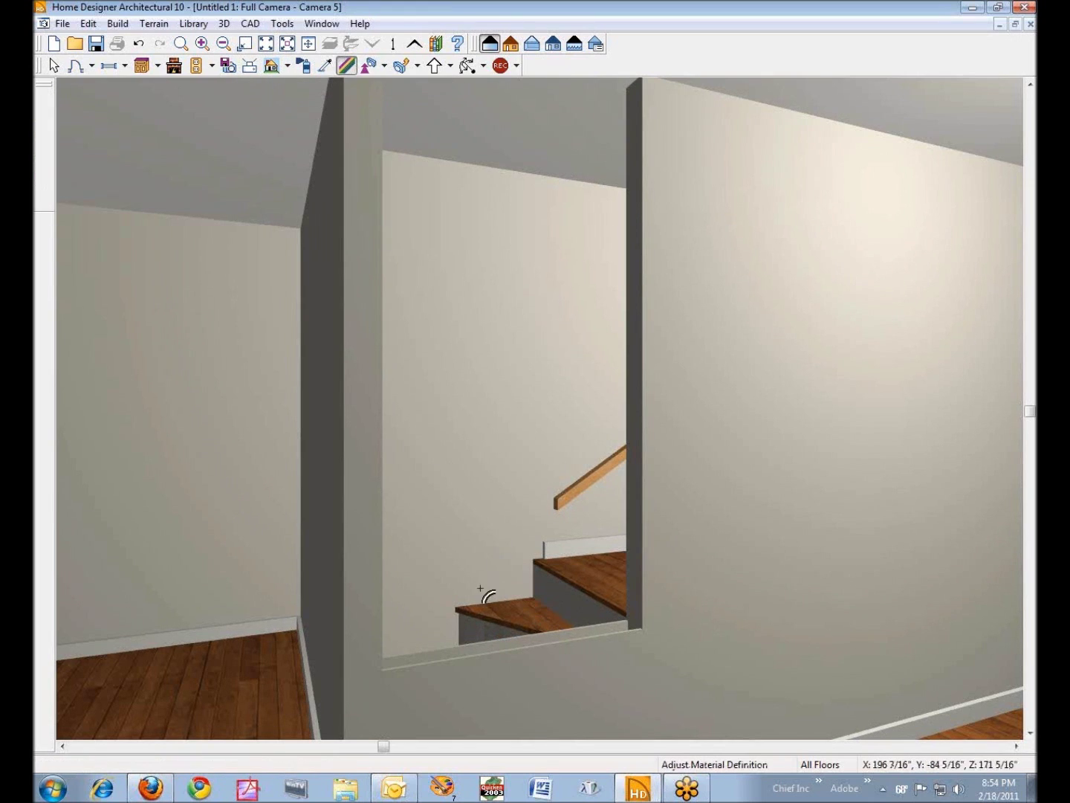
click(481, 638)
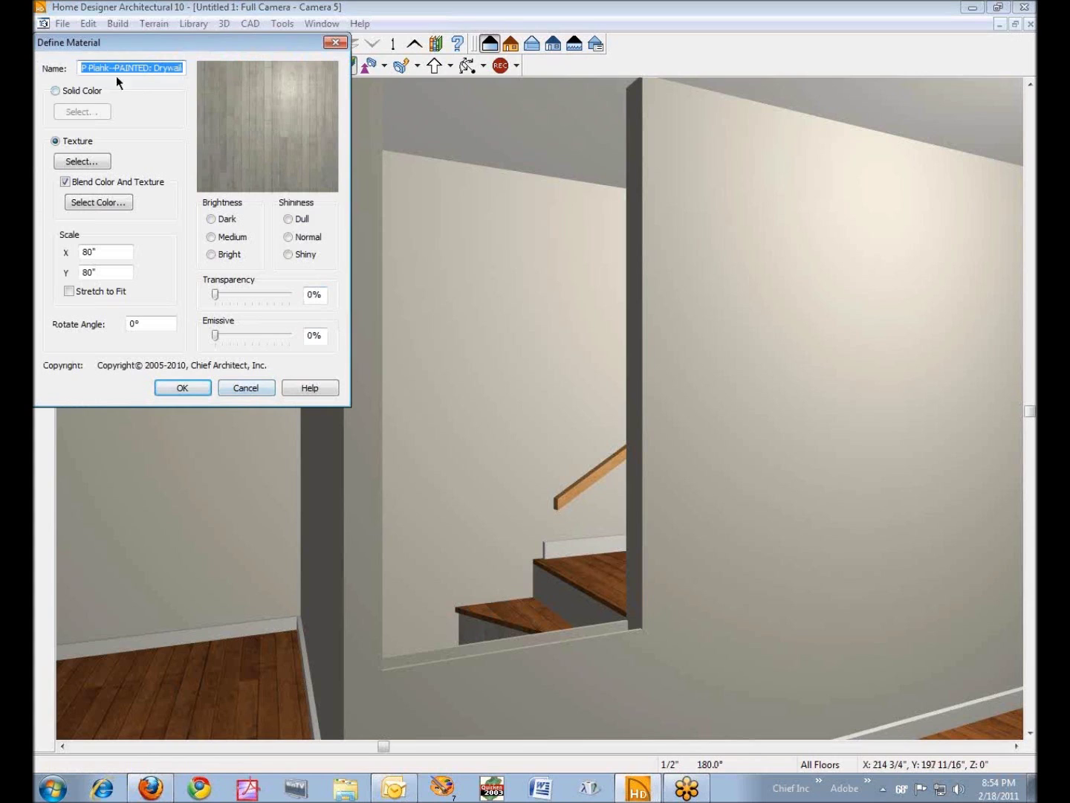
key(Delete)
click(90, 161)
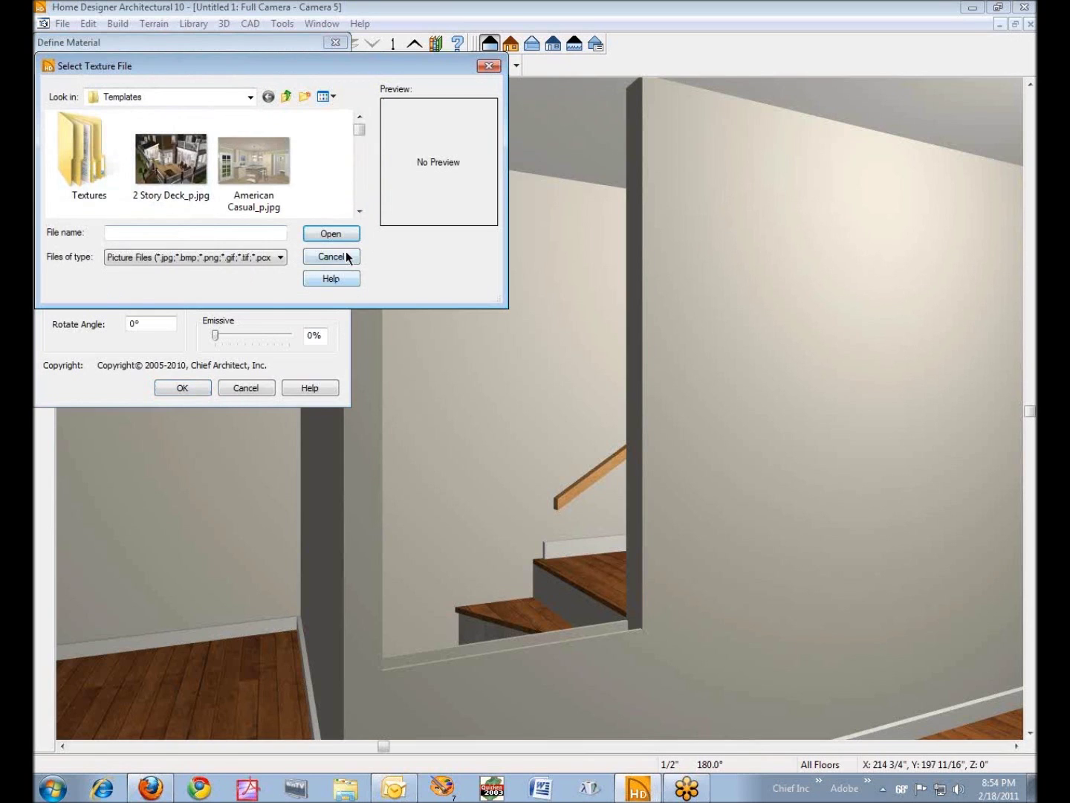
click(332, 257)
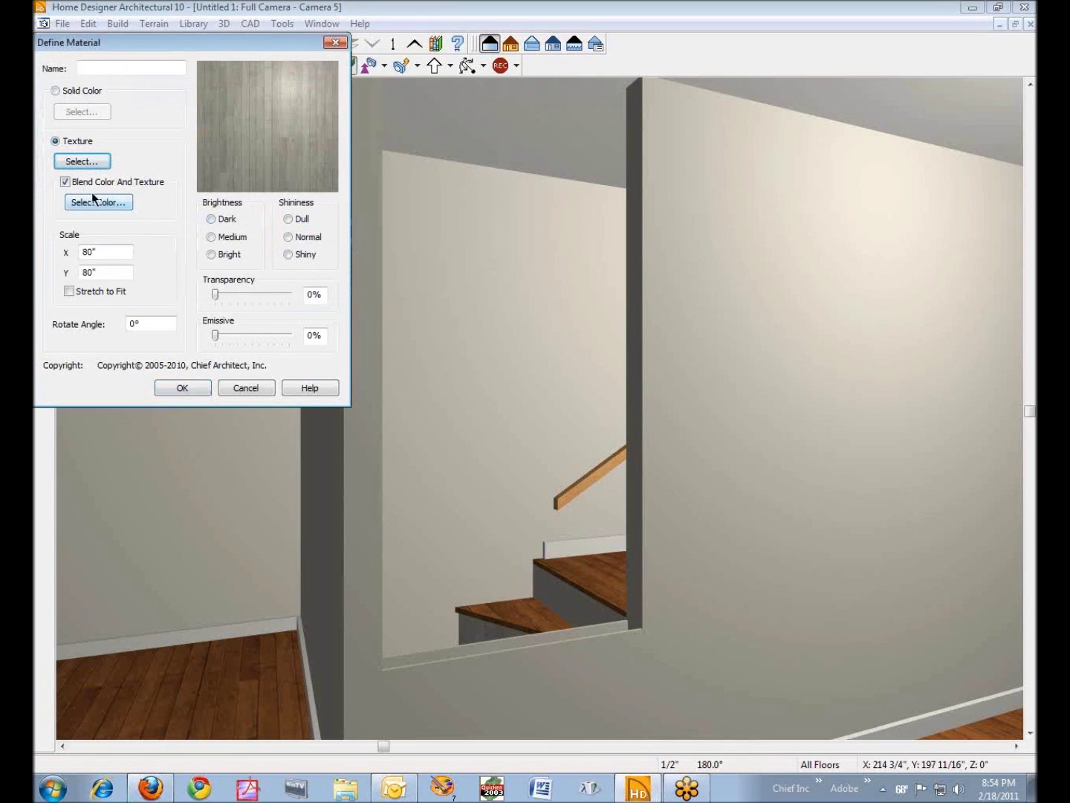
click(66, 181)
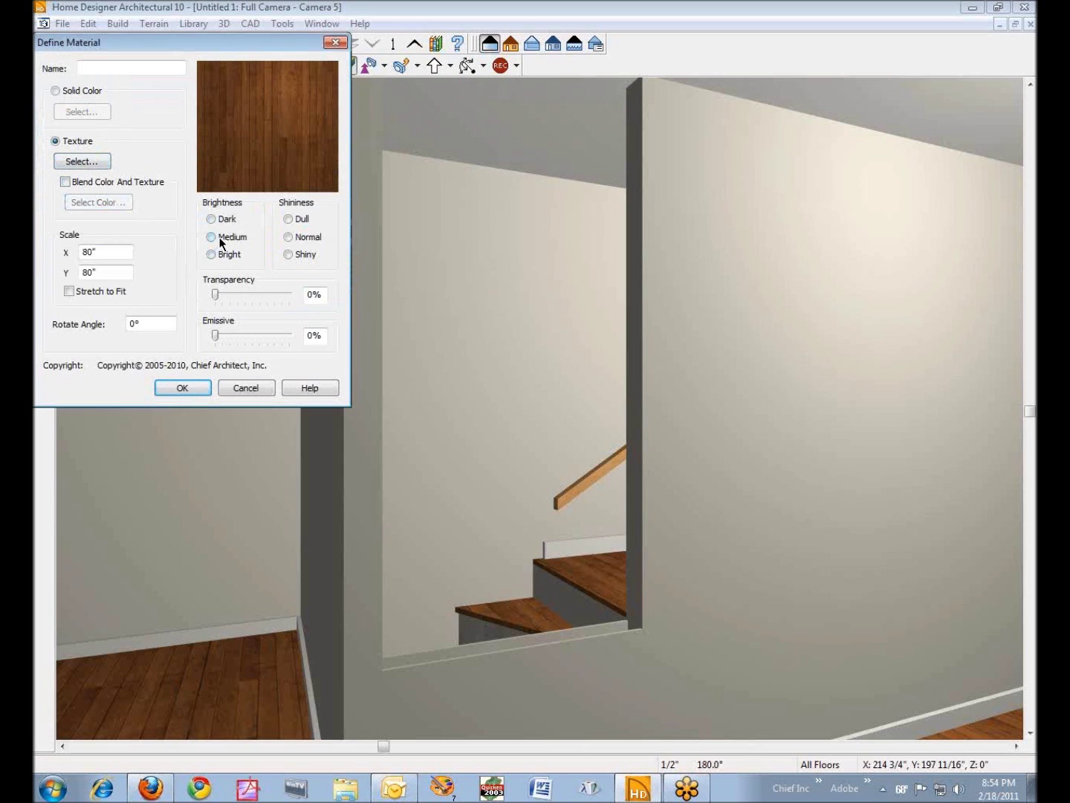
click(233, 389)
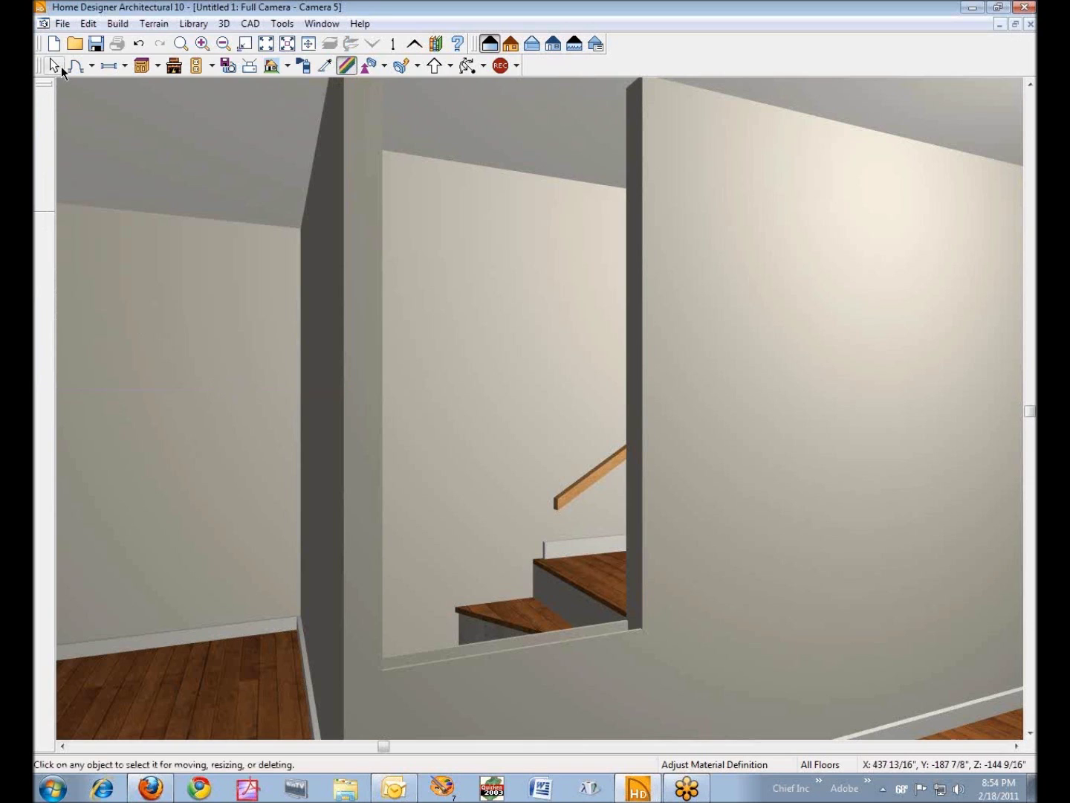
Examine the material definition of the straight staircase's first riser.
click(59, 66)
click(346, 64)
click(580, 614)
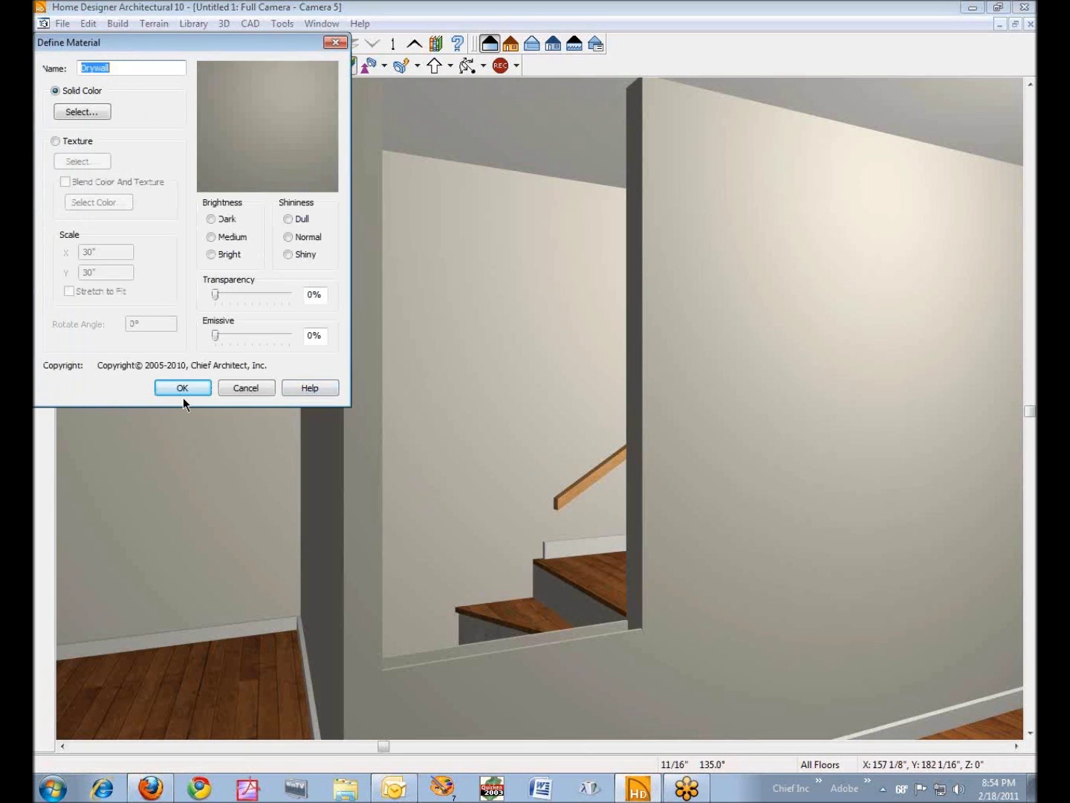
click(253, 386)
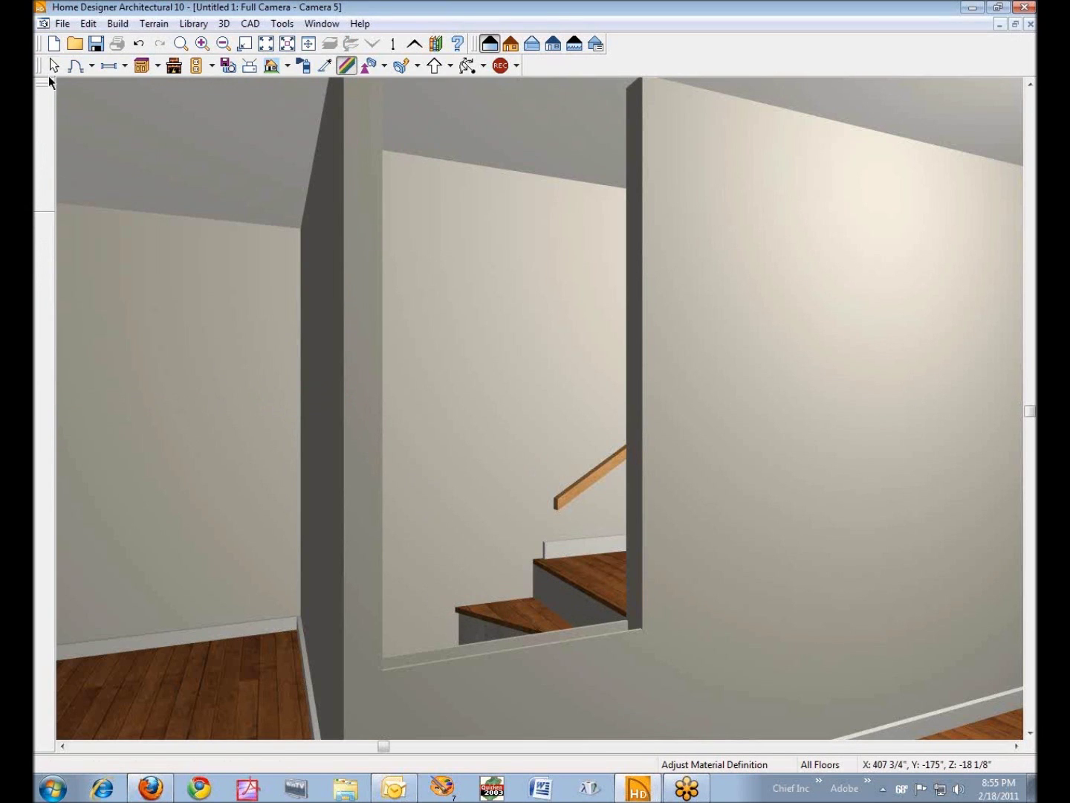
Open the material selection for the riser slab under the triangular tread and browse the library categories for a replacement.
click(50, 67)
click(480, 623)
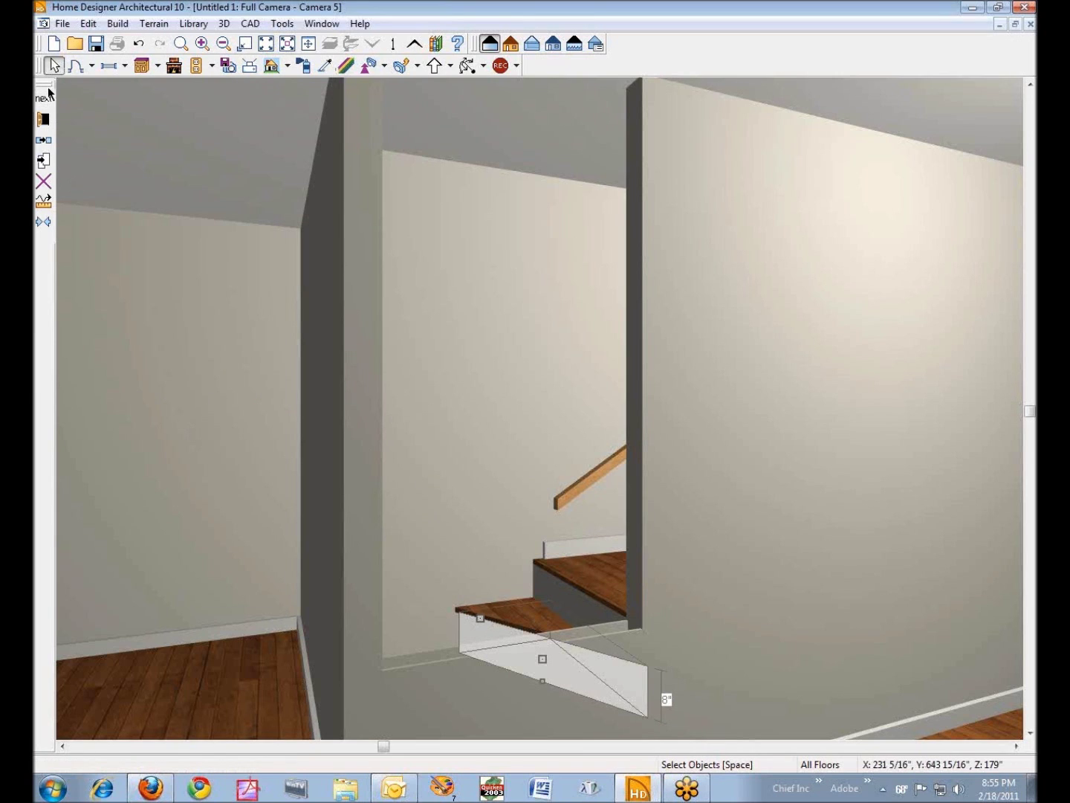
click(43, 120)
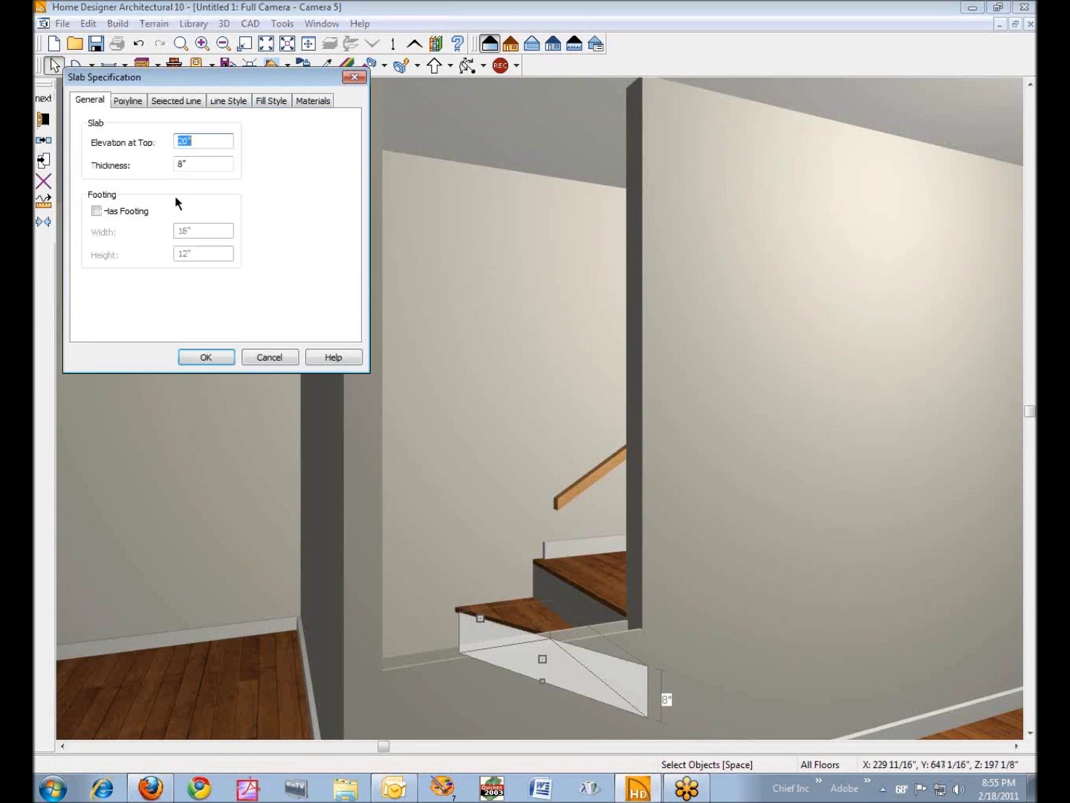
click(313, 102)
click(173, 151)
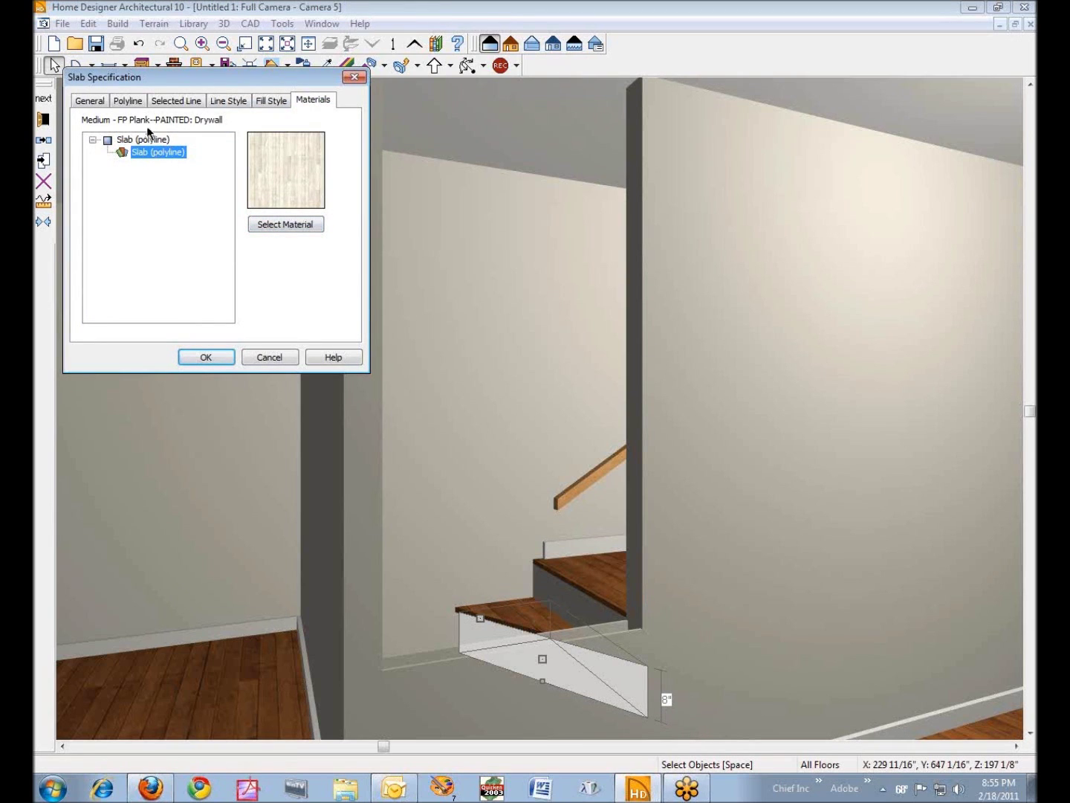
click(279, 225)
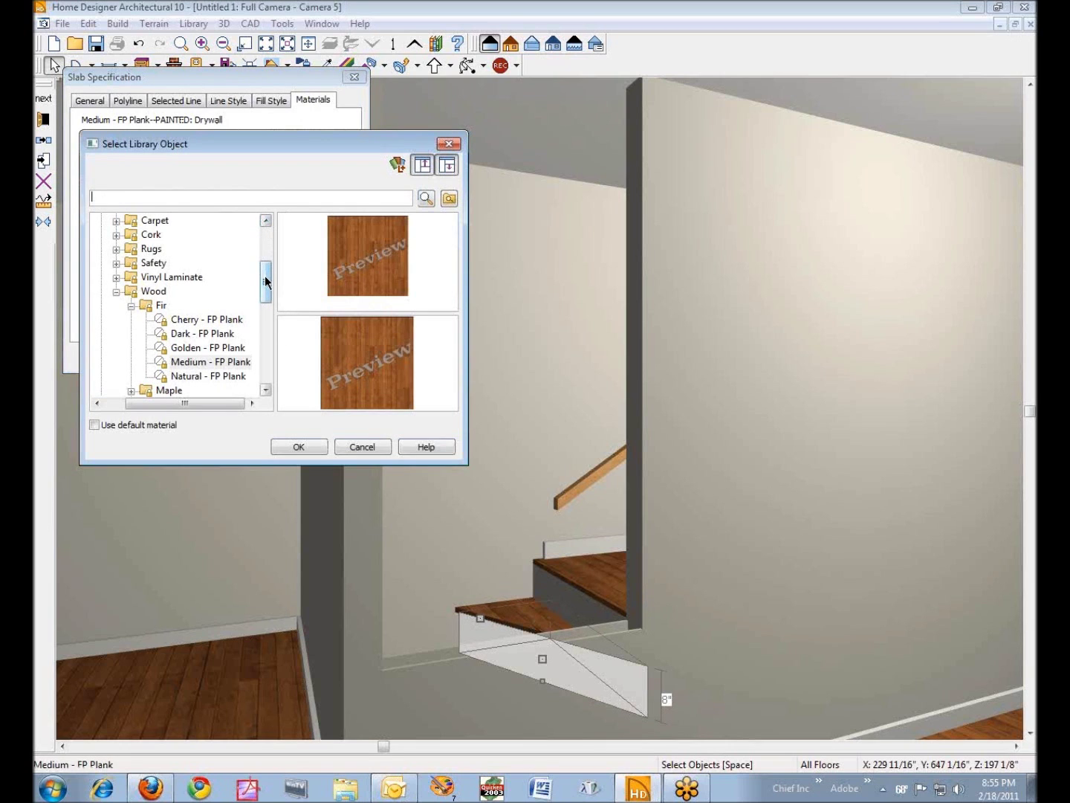
mouse_move(265, 281)
mouse_down()
mouse_move(265, 254)
mouse_move(266, 274)
mouse_up()
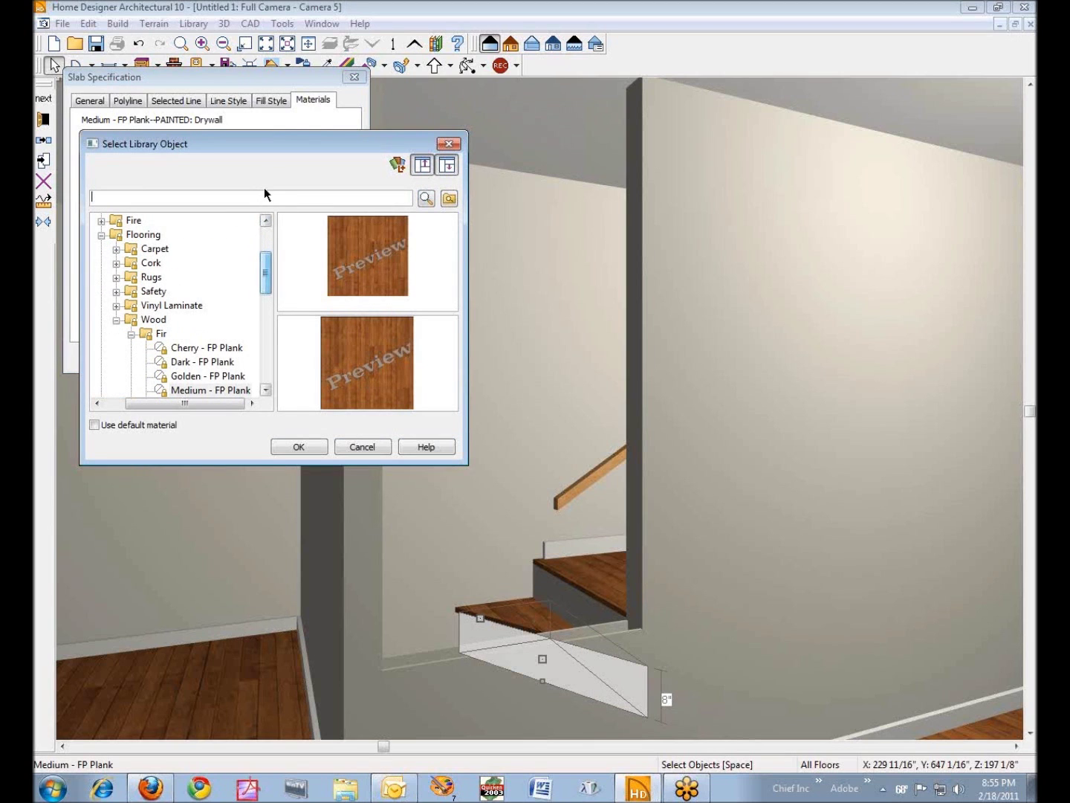
drag(276, 145, 331, 246)
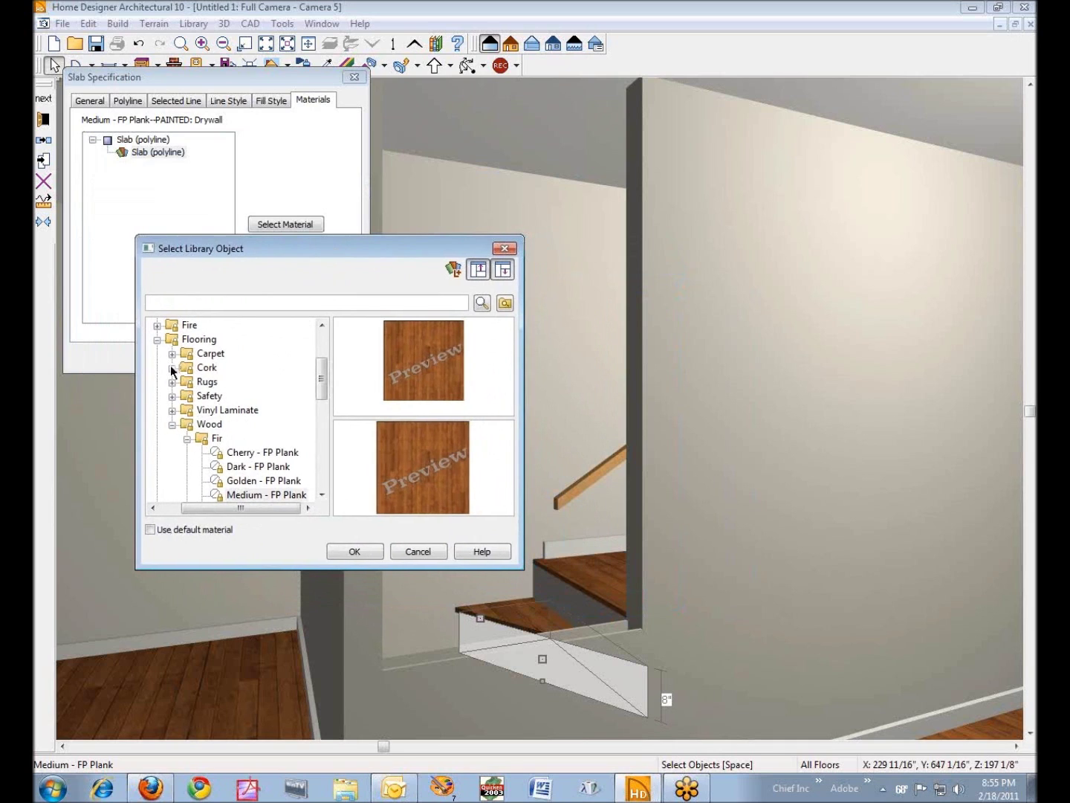
click(171, 425)
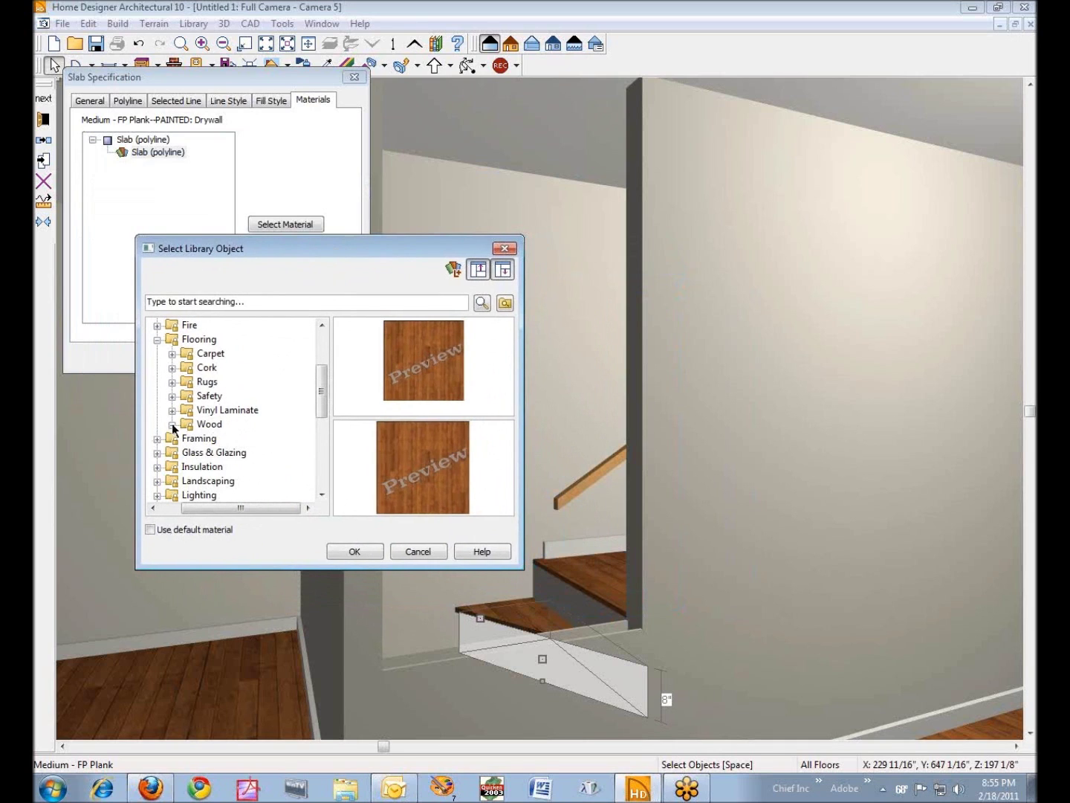
click(158, 339)
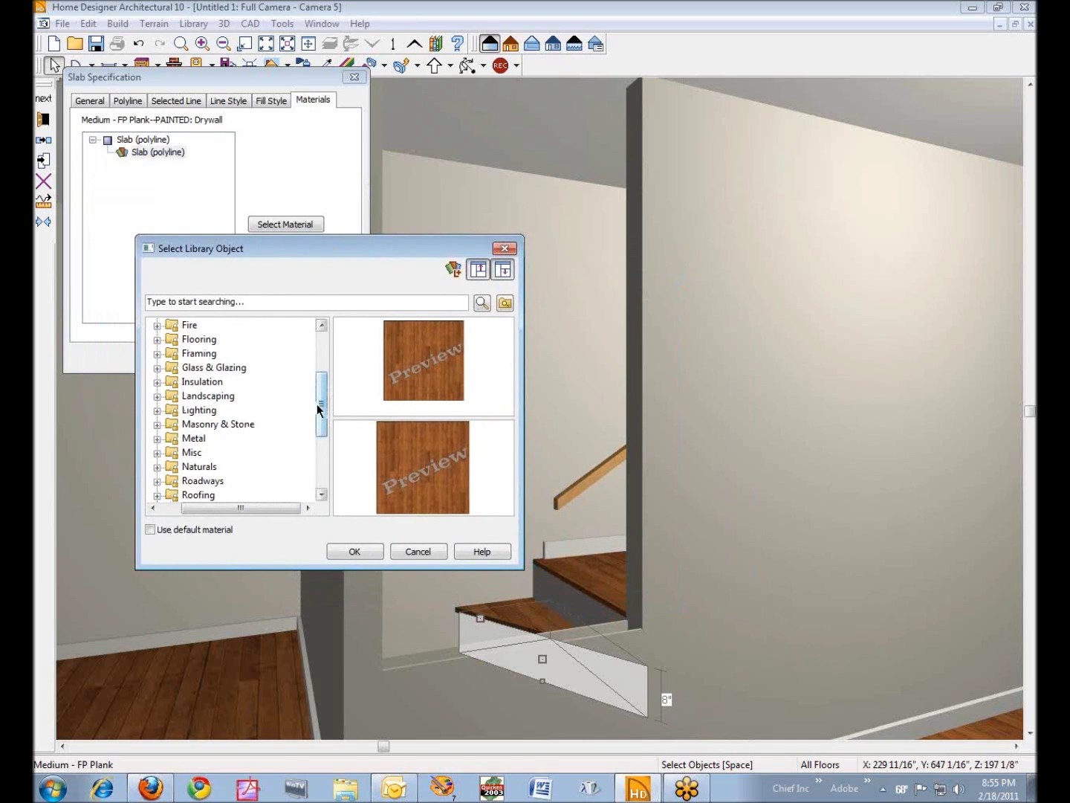